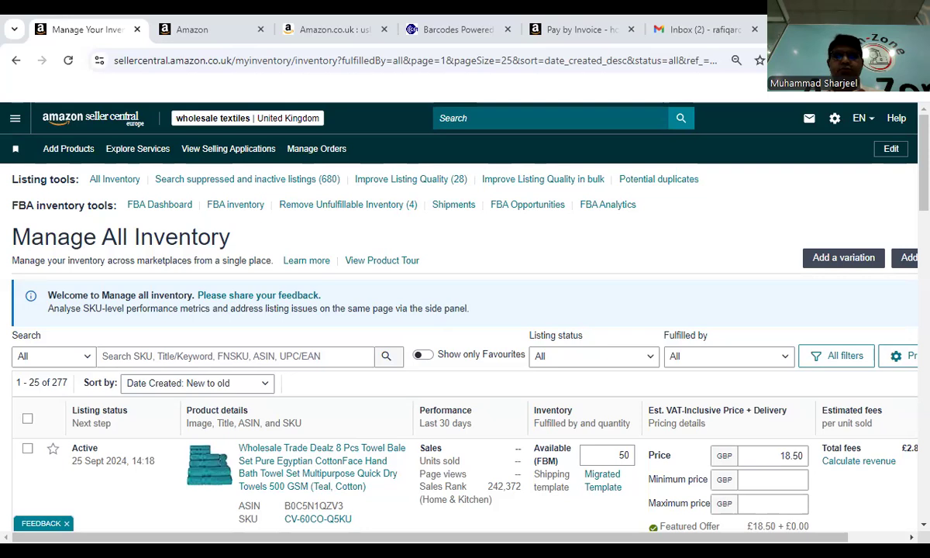
Step: Switch to Gmail and start a new email addressed to the account holder's own contact
click(726, 21)
click(48, 181)
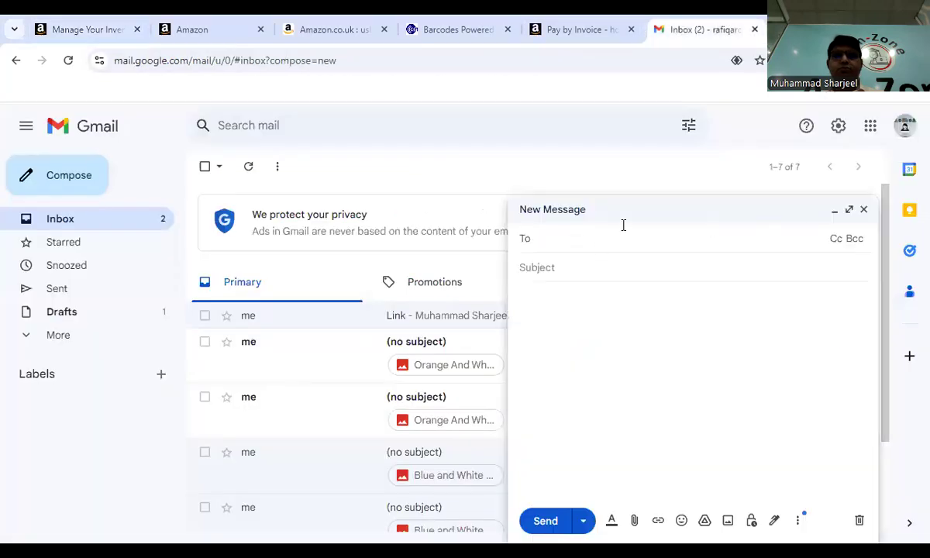
text(ar)
click(610, 283)
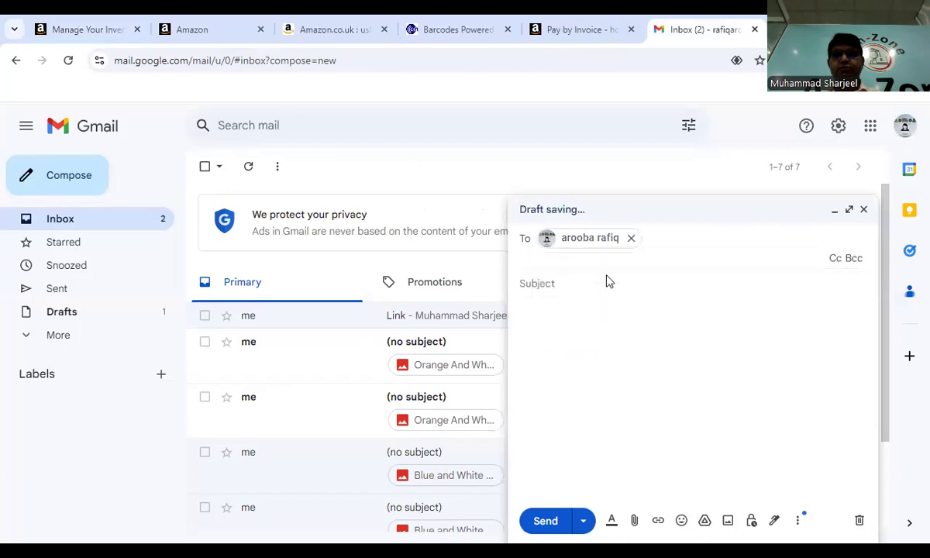
Step: Paste the Zoom meeting link with its embedded passcode into the message body and send the email without a subject
click(600, 287)
right_click(609, 308)
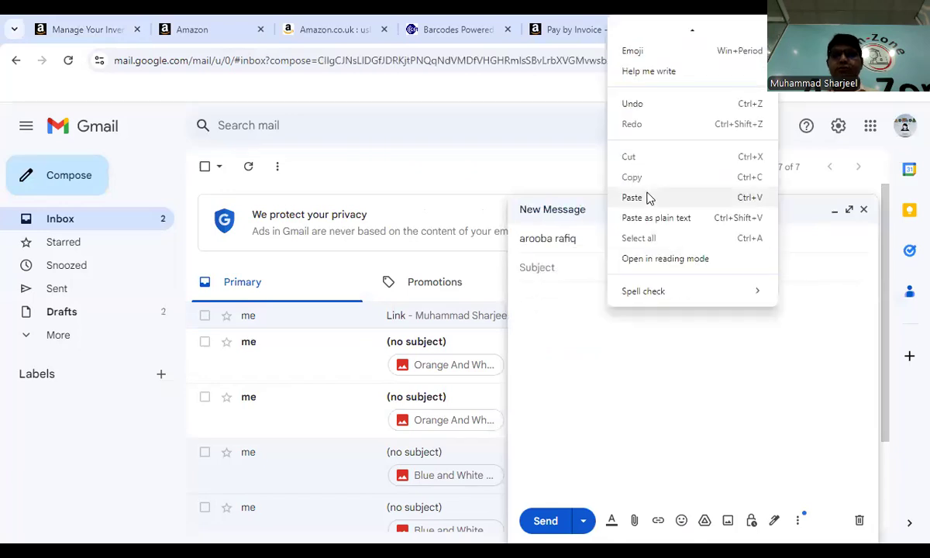
click(639, 200)
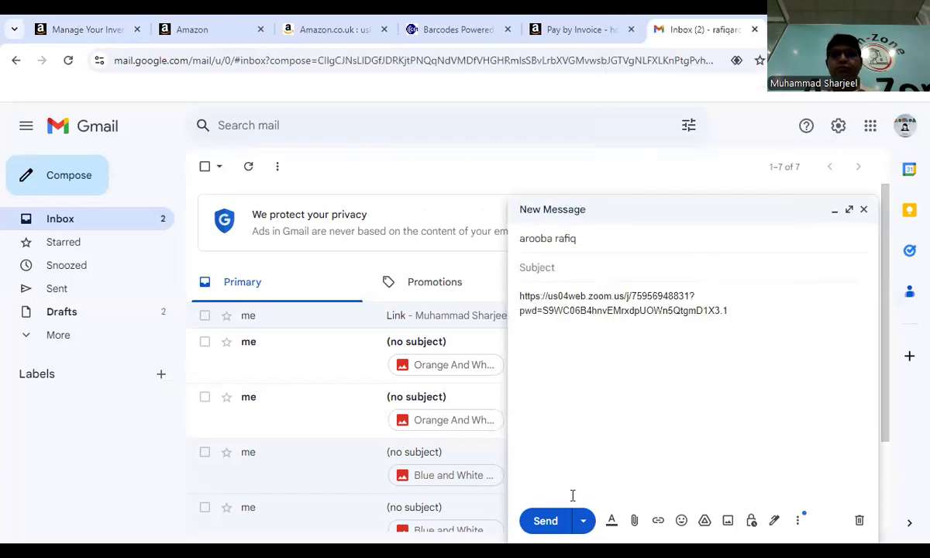
click(545, 524)
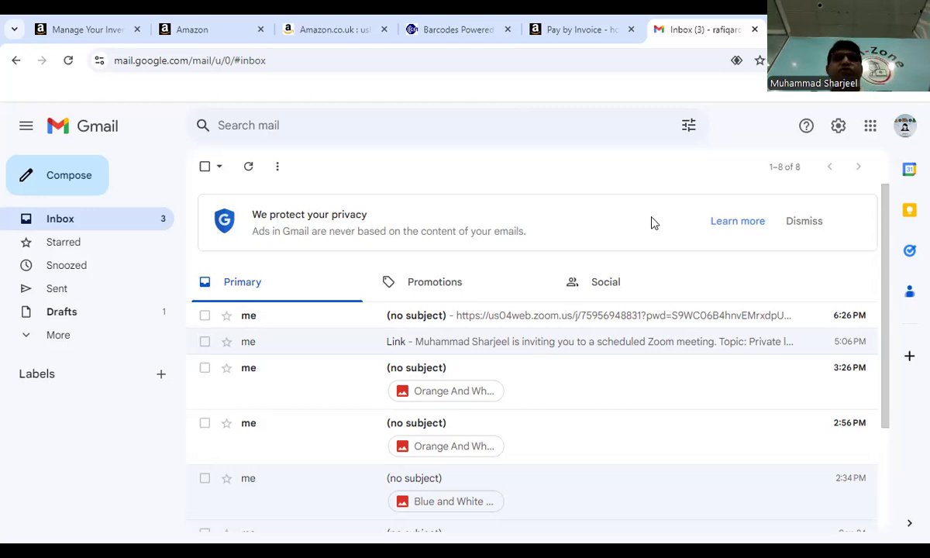
scroll(682, 221, down, 2)
scroll(659, 232, up, 2)
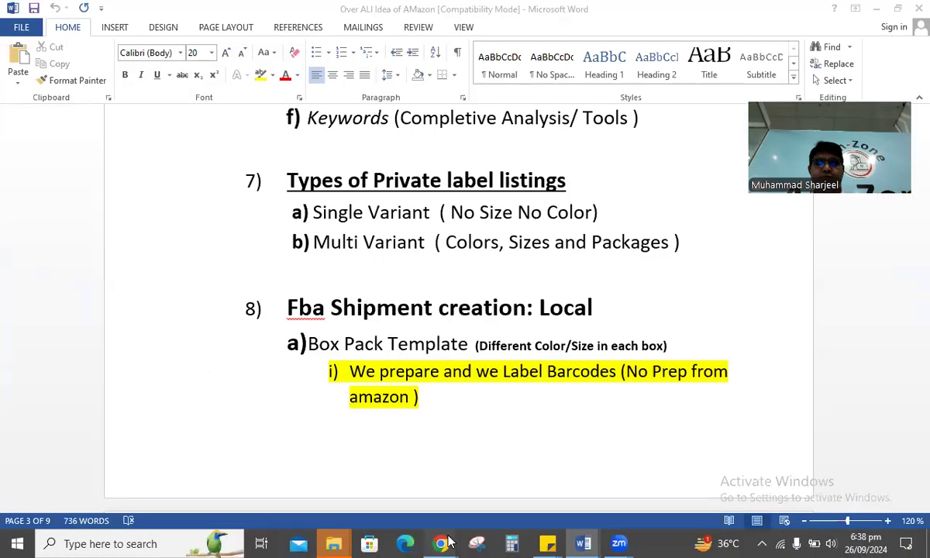
Step: Switch to Seller Central in Chrome and open Manage Orders for the orders fulfilled by Amazon
click(440, 543)
click(310, 487)
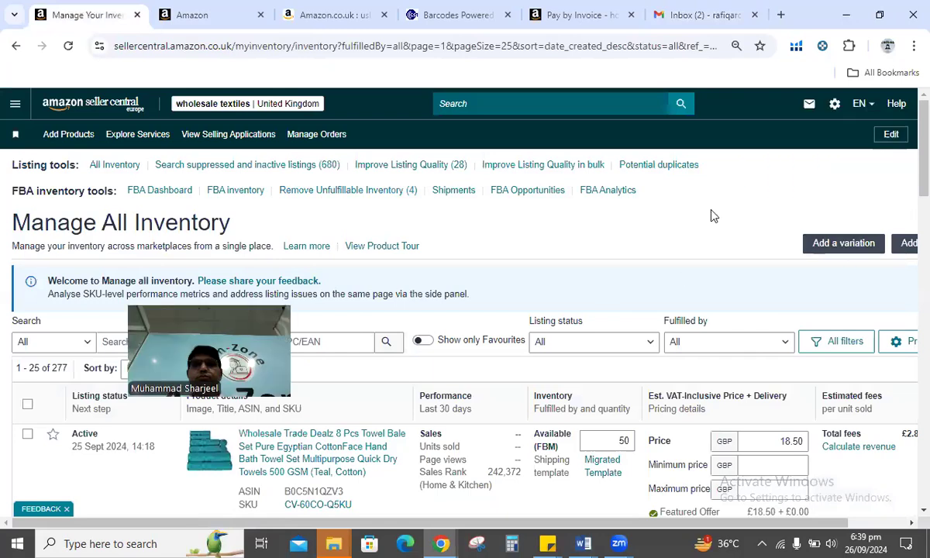
click(14, 103)
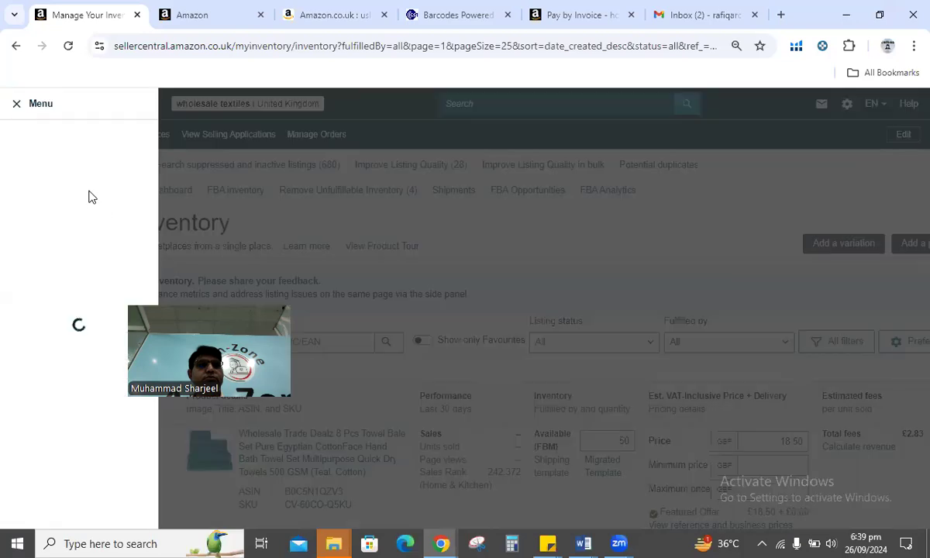
mouse_move(35, 180)
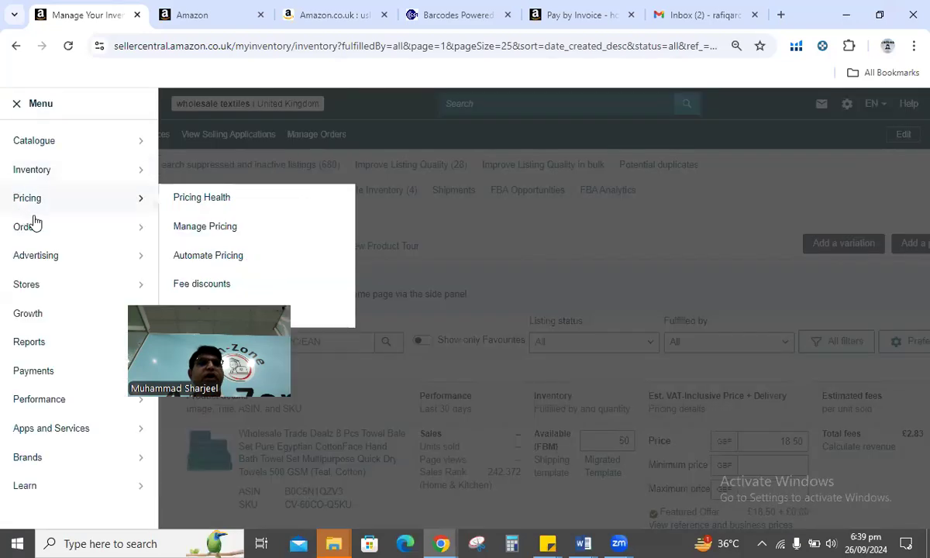
mouse_move(78, 234)
click(232, 231)
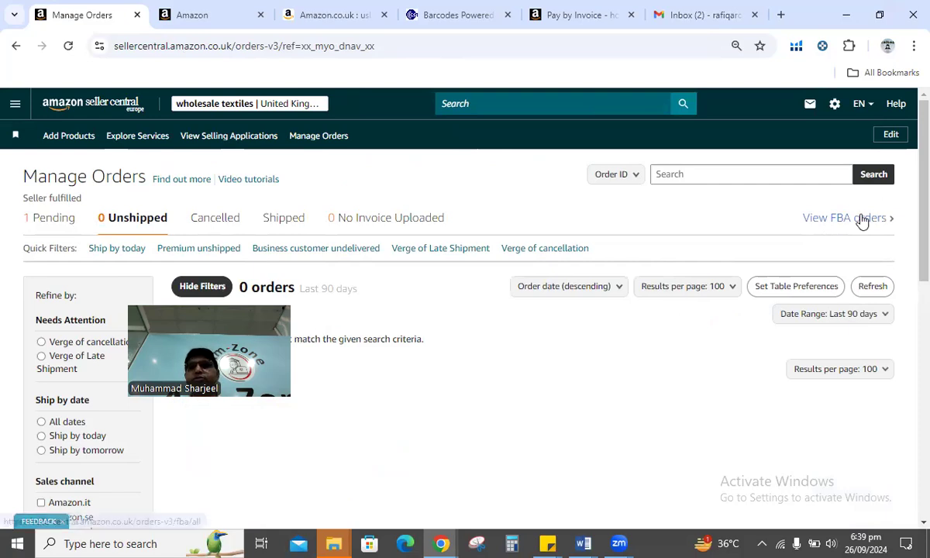
click(861, 220)
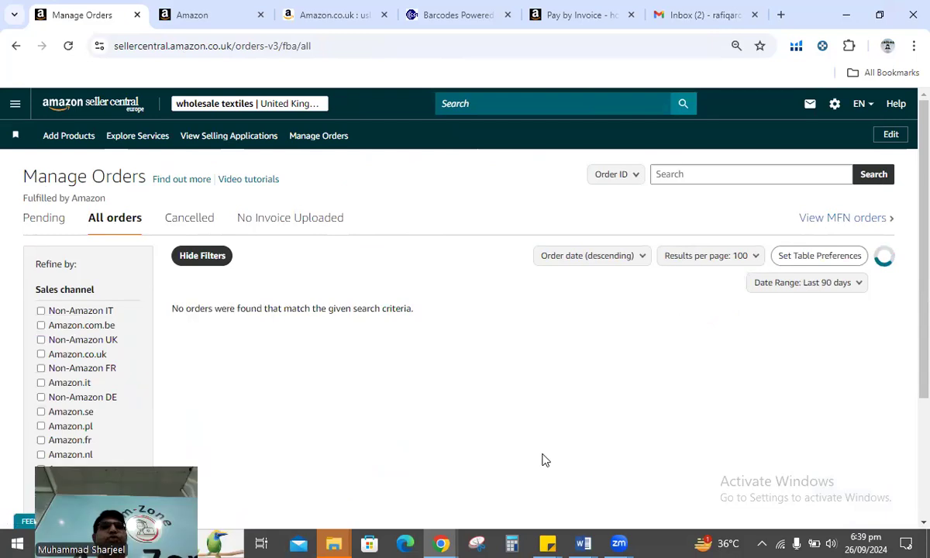
Step: Examine the FBA order list, comparing the order dates, products, sales channels and payment statuses
scroll(249, 366, down, 1)
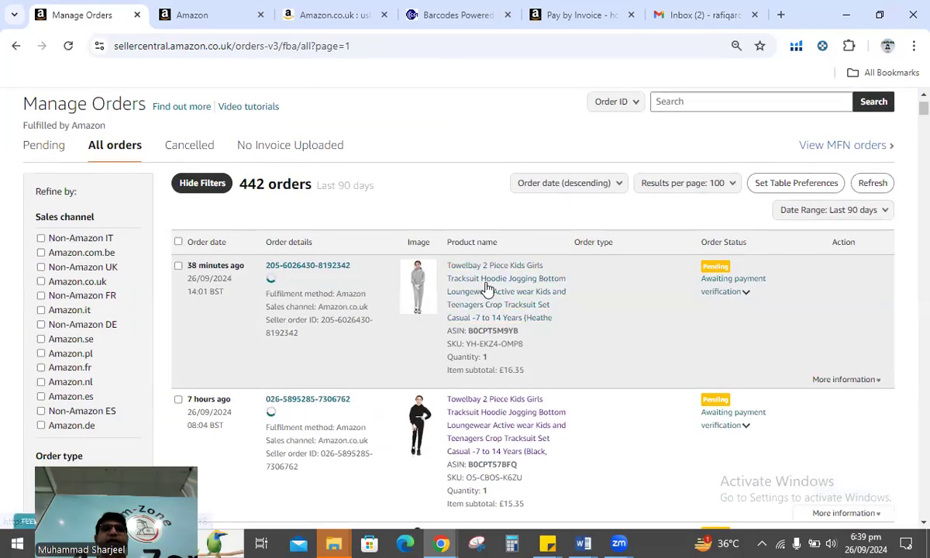
scroll(382, 361, up, 1)
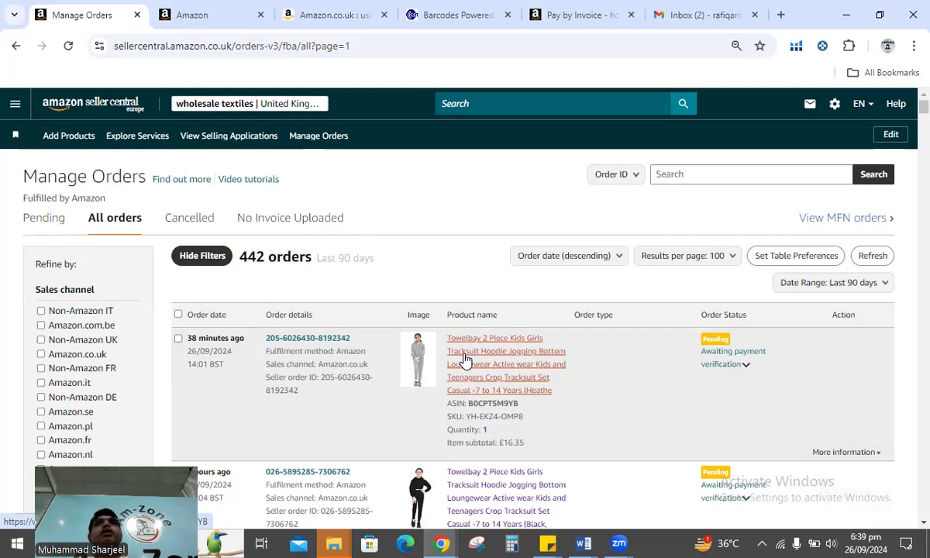
scroll(394, 353, down, 5)
scroll(401, 359, up, 5)
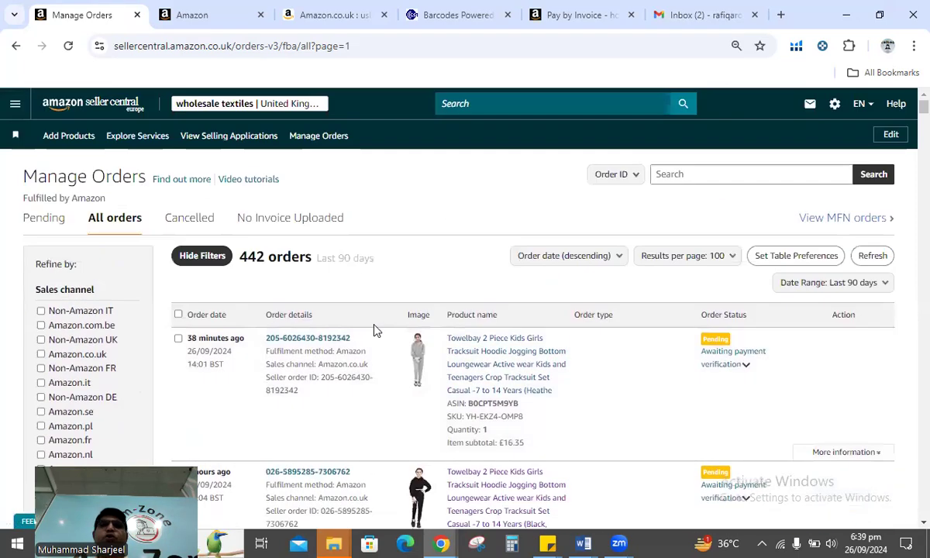
scroll(346, 271, down, 1)
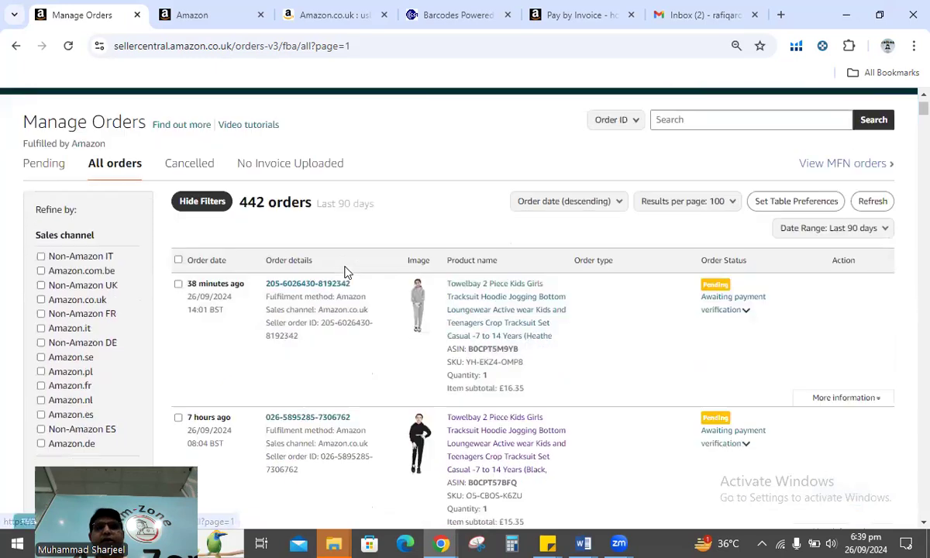
scroll(347, 272, down, 10)
scroll(601, 319, down, 5)
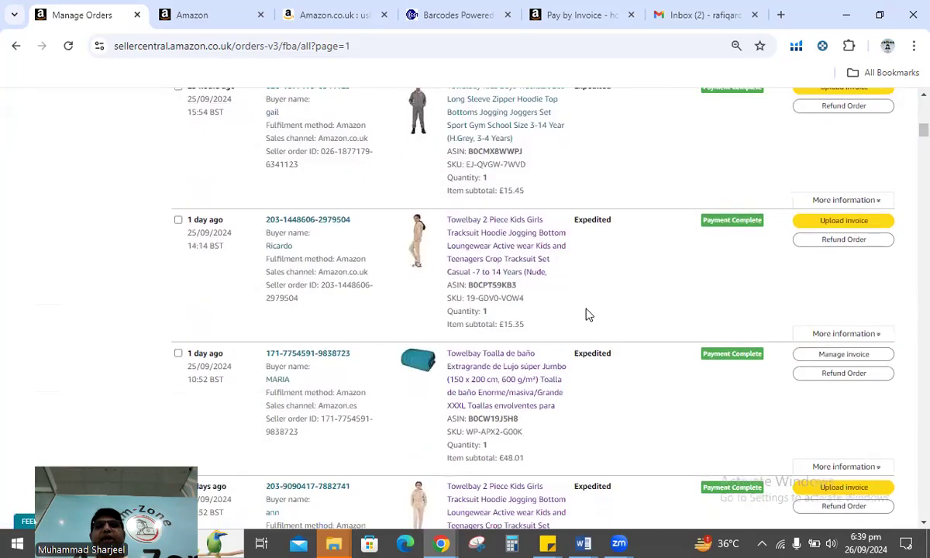
scroll(573, 318, down, 5)
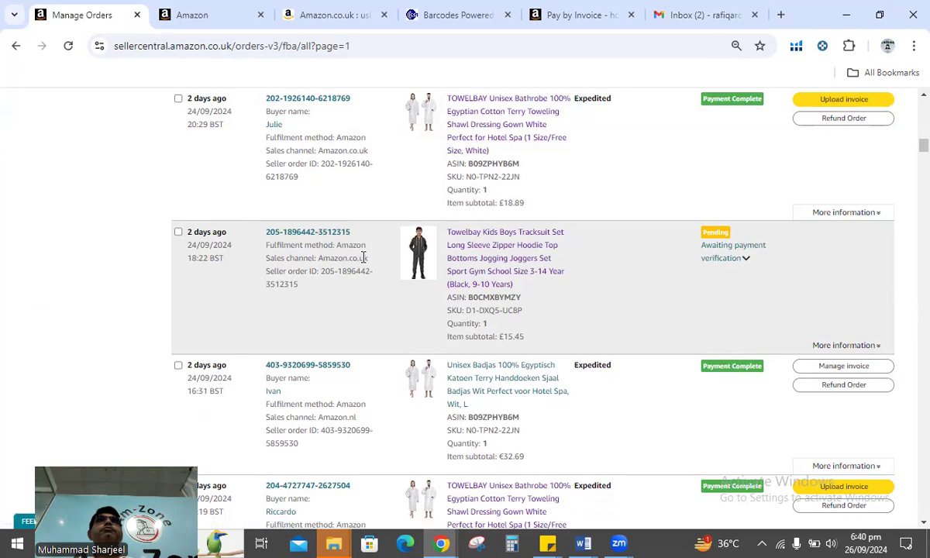
scroll(552, 272, up, 3)
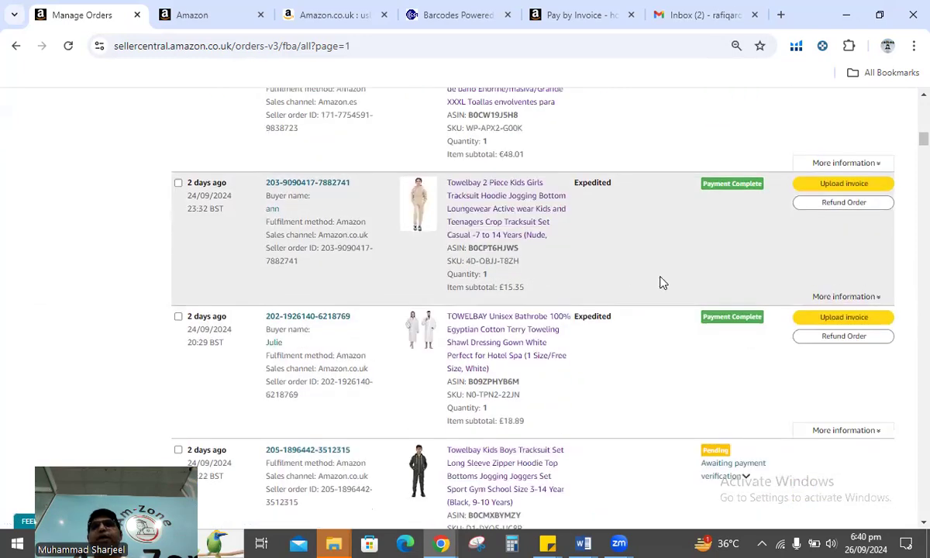
scroll(667, 273, up, 3)
scroll(676, 275, up, 10)
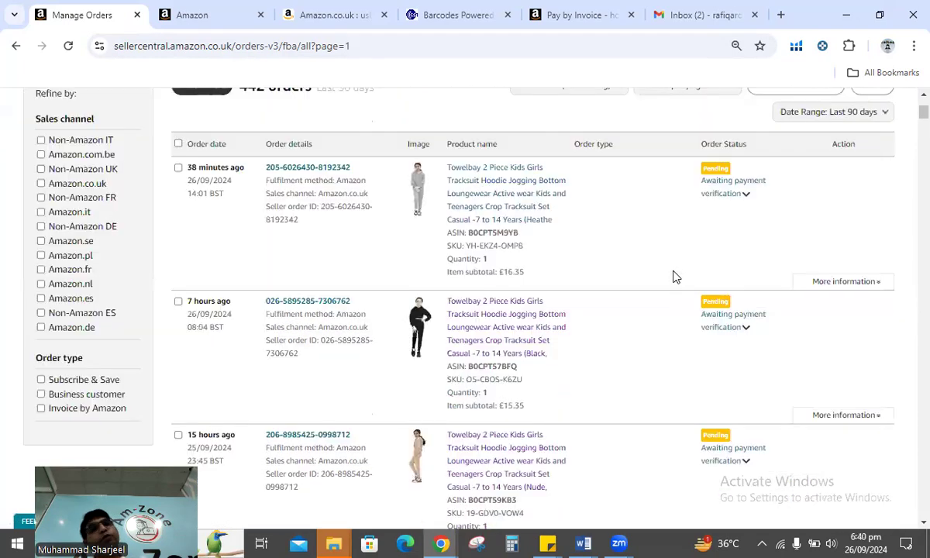
scroll(723, 211, up, 1)
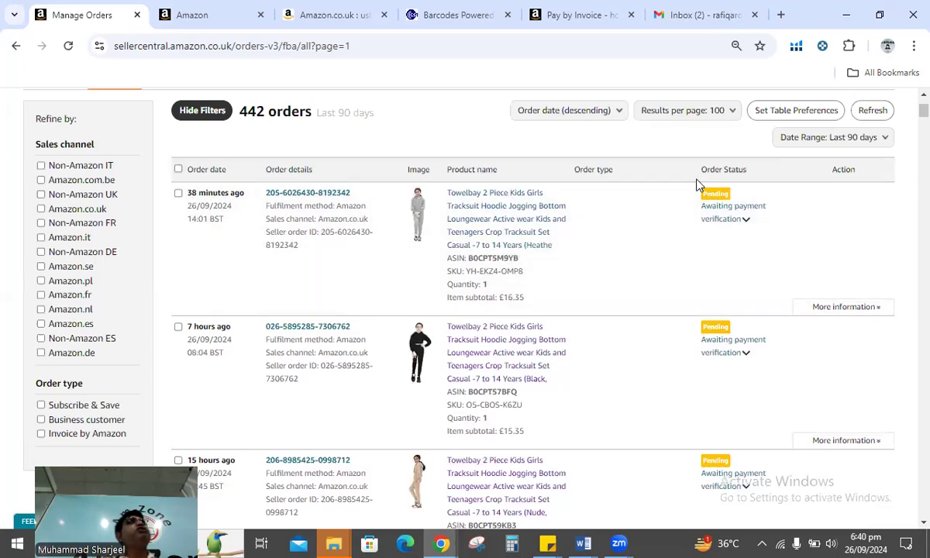
scroll(613, 202, down, 3)
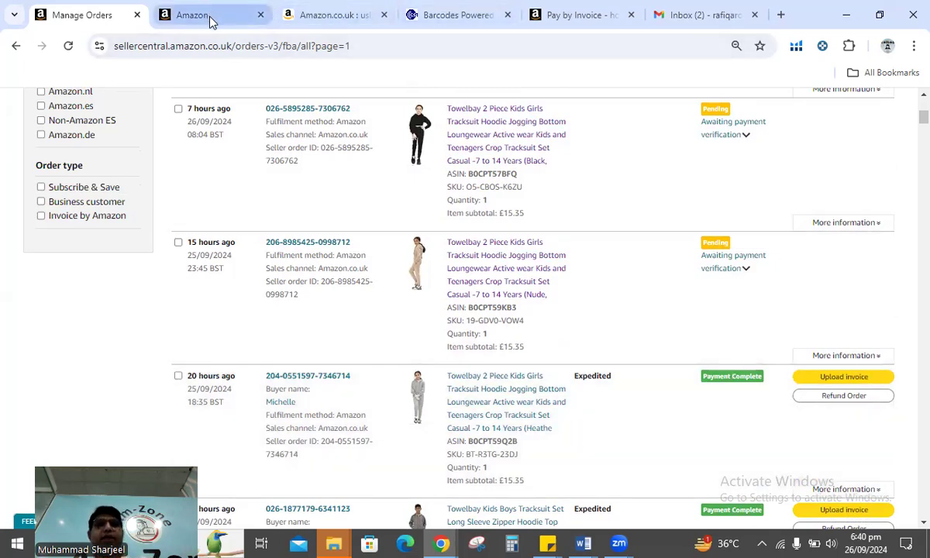
Step: Switch to the Word course outline and review the "Fba Shipment creation: Local" heading and its Box Pack Template item
click(211, 18)
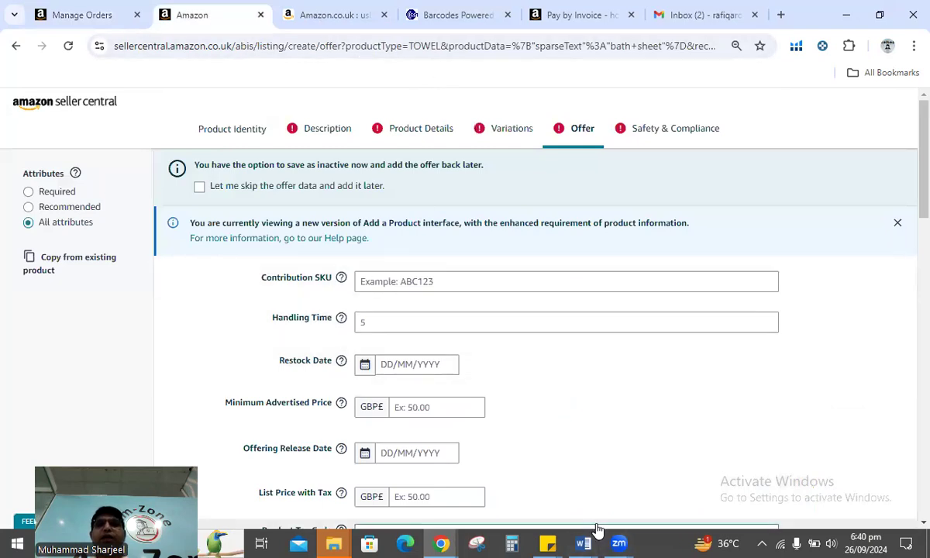
mouse_move(620, 543)
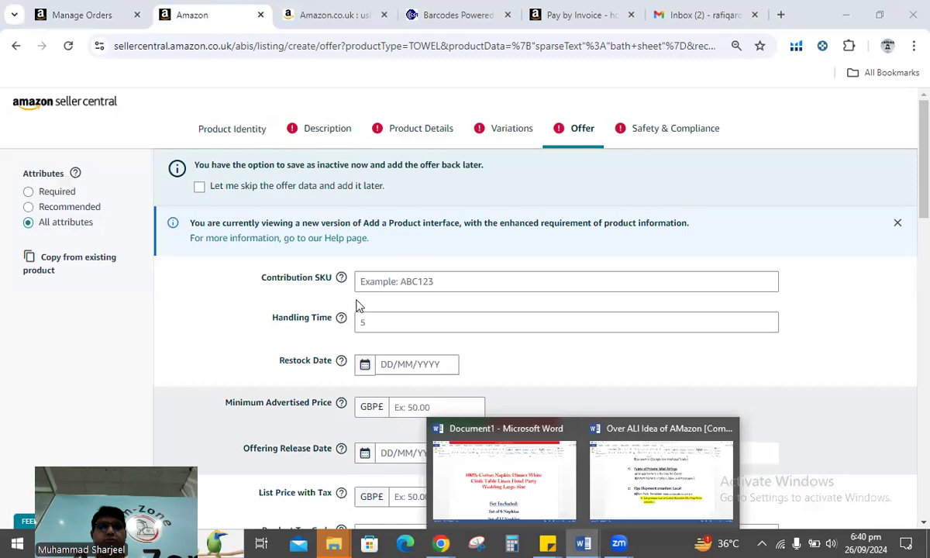
key(alt+Tab)
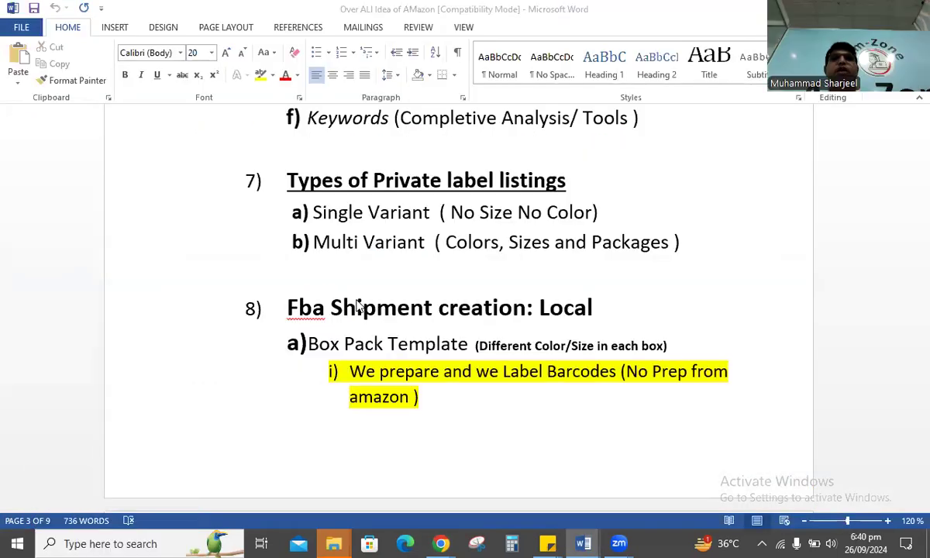
scroll(382, 328, down, 1)
drag(594, 238, 603, 234)
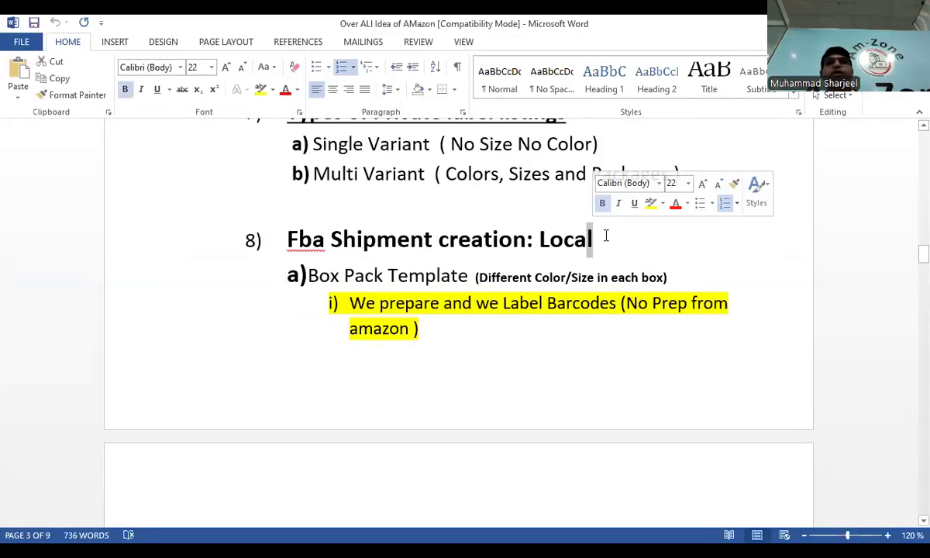
drag(307, 276, 359, 262)
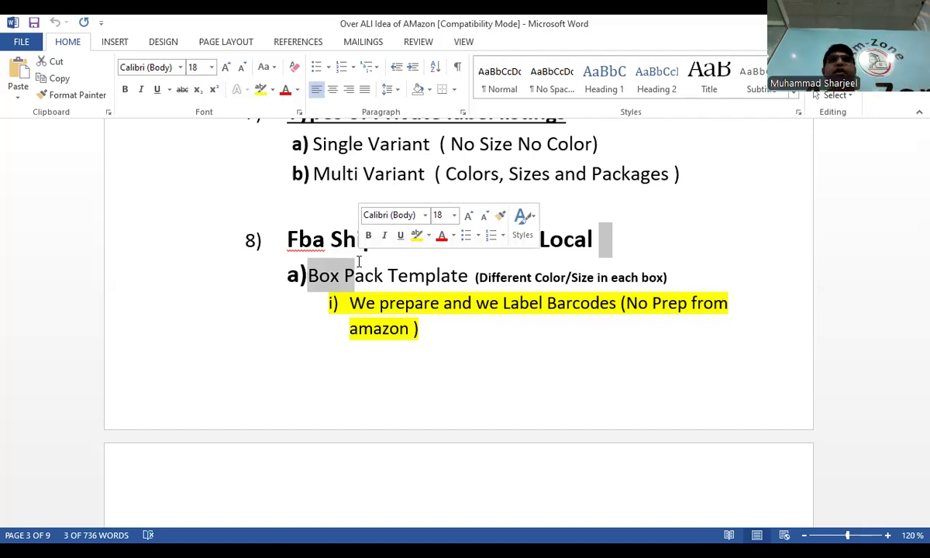
click(737, 237)
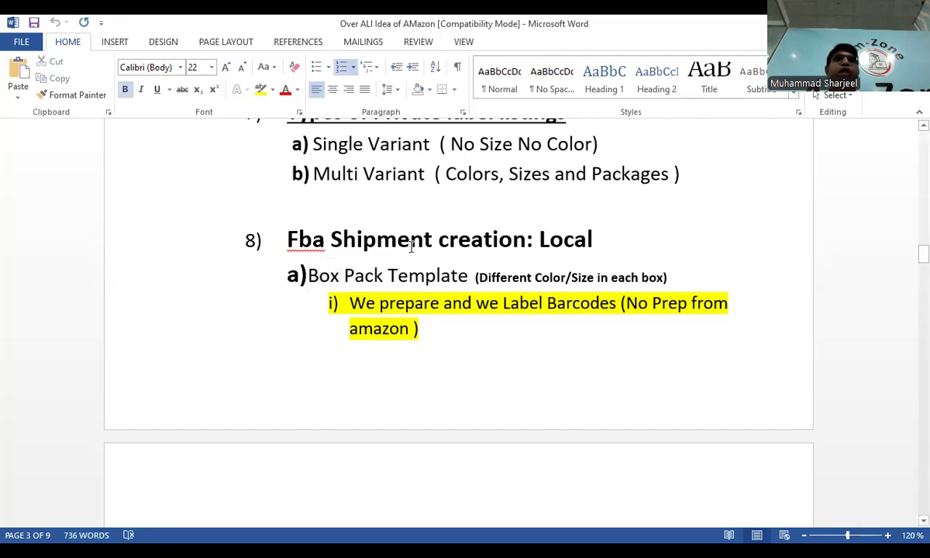
drag(284, 241, 593, 241)
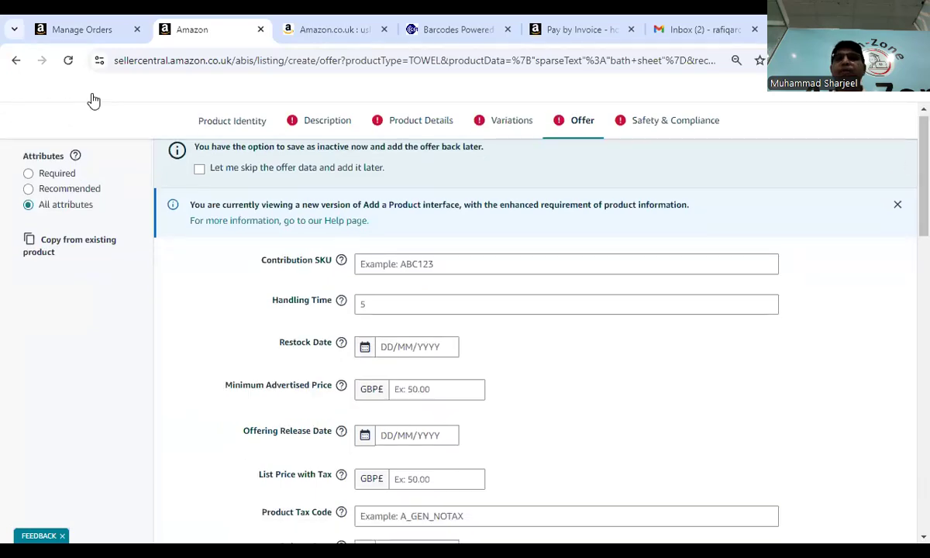
Step: Return to Seller Central in Chrome, open Manage All Inventory and look through the first page of listings
click(82, 30)
scroll(256, 122, up, 5)
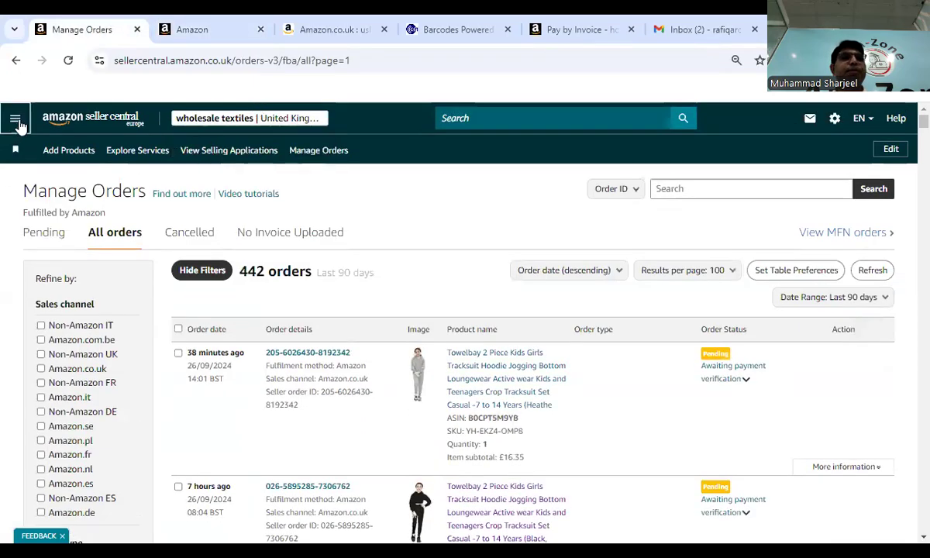
click(16, 117)
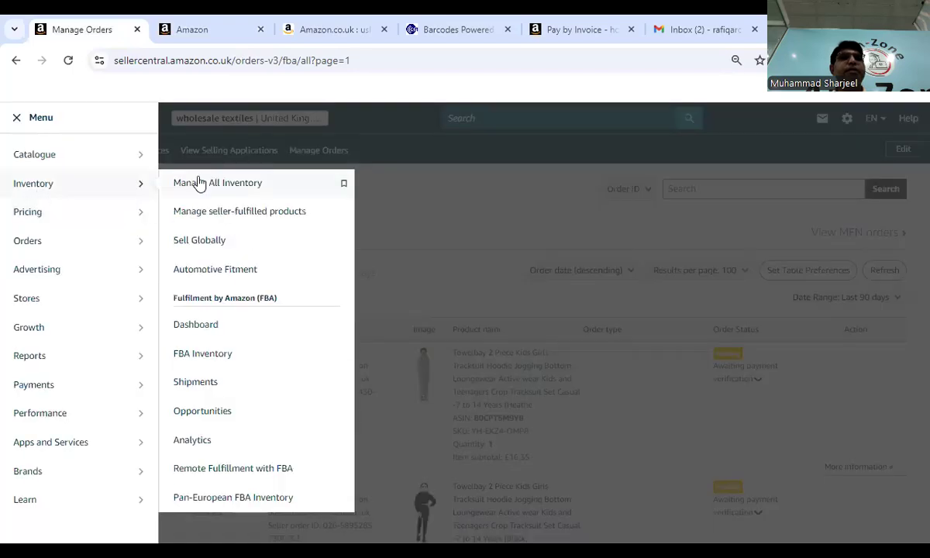
mouse_move(34, 186)
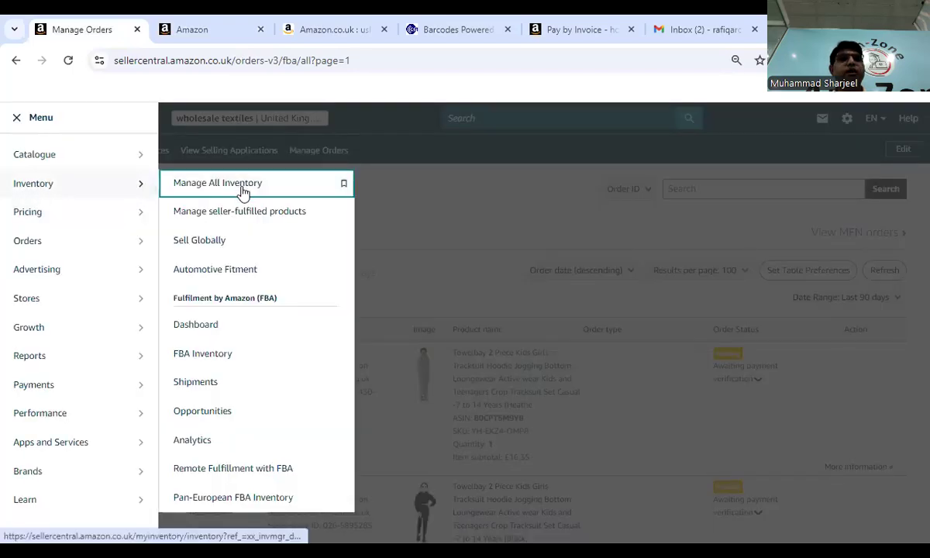
click(242, 185)
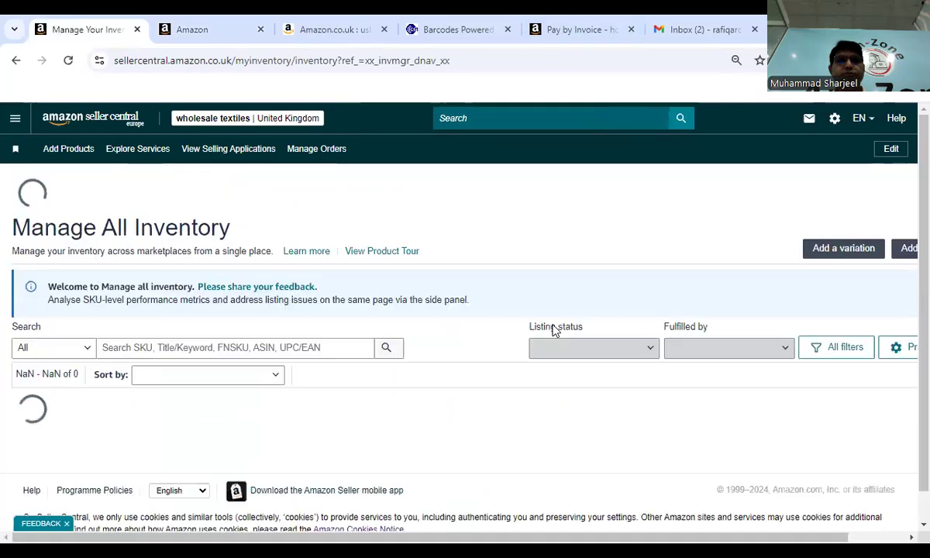
scroll(556, 333, down, 1)
scroll(556, 335, down, 10)
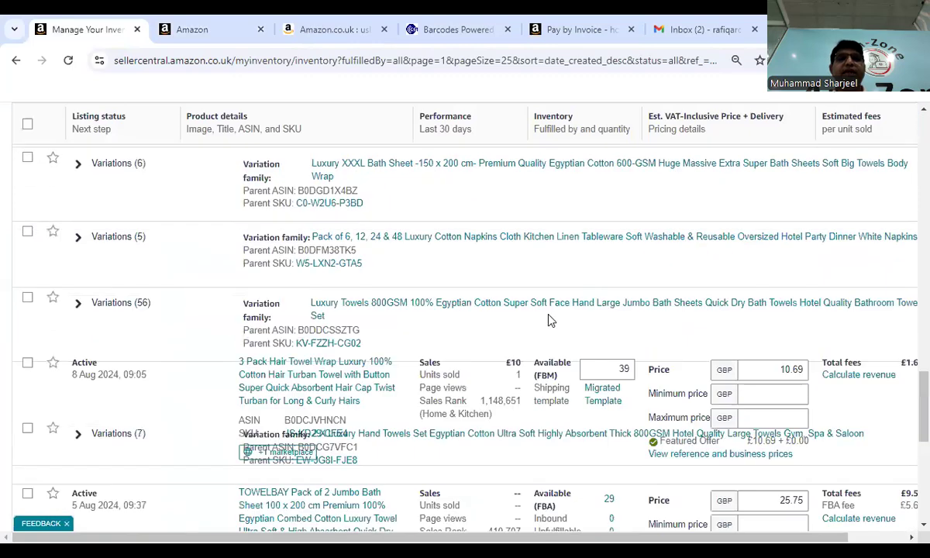
scroll(554, 322, down, 3)
scroll(562, 324, down, 4)
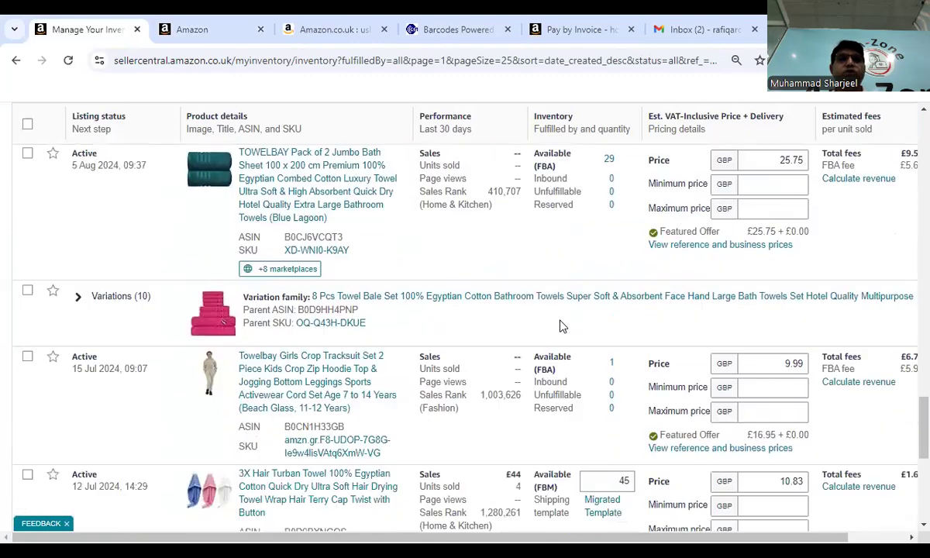
scroll(563, 322, down, 5)
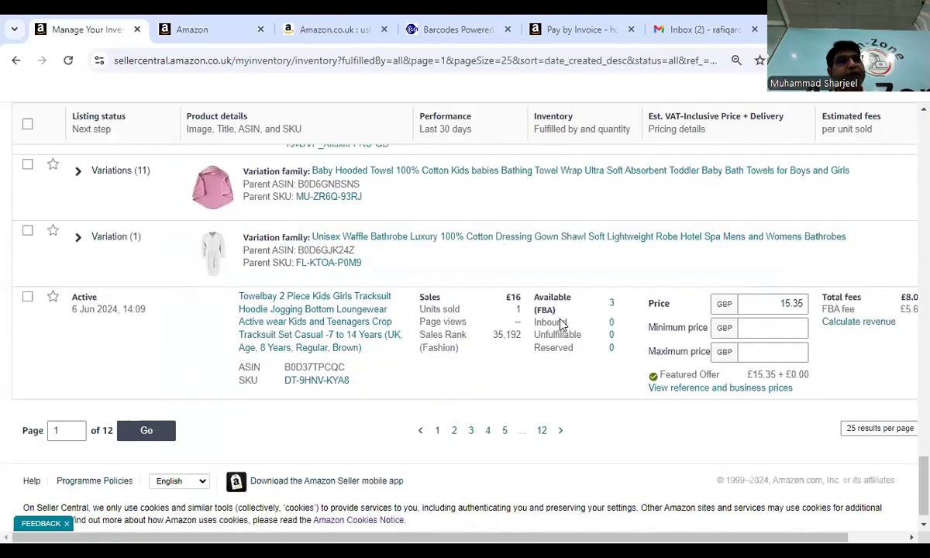
Step: Expand the variation family of the Baby Hooded Towel 100% Cotton listing and look through its variations
scroll(558, 325, down, 1)
scroll(555, 324, up, 3)
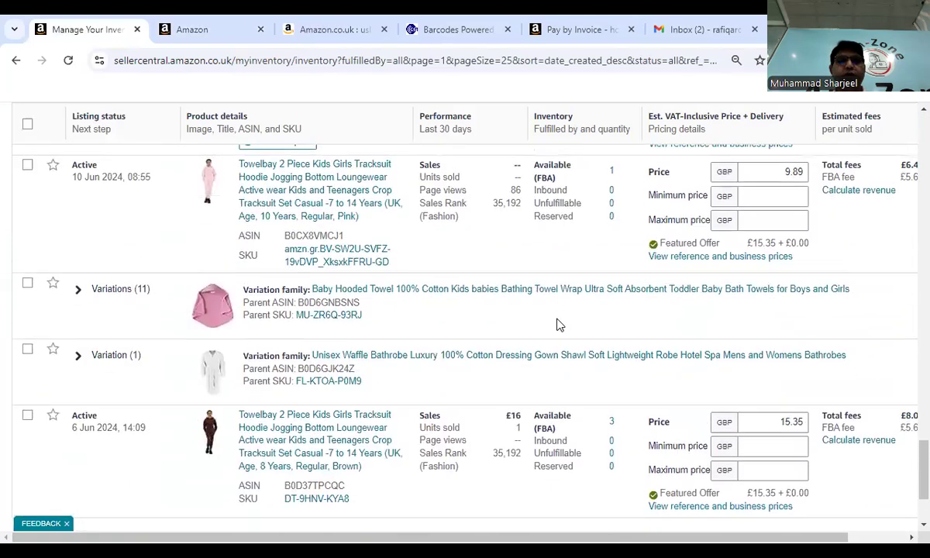
scroll(401, 312, down, 2)
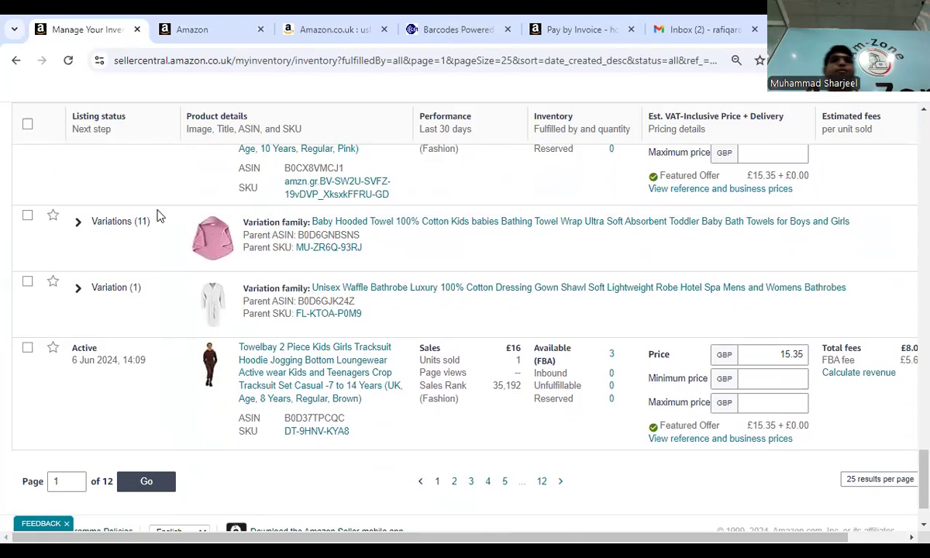
click(79, 223)
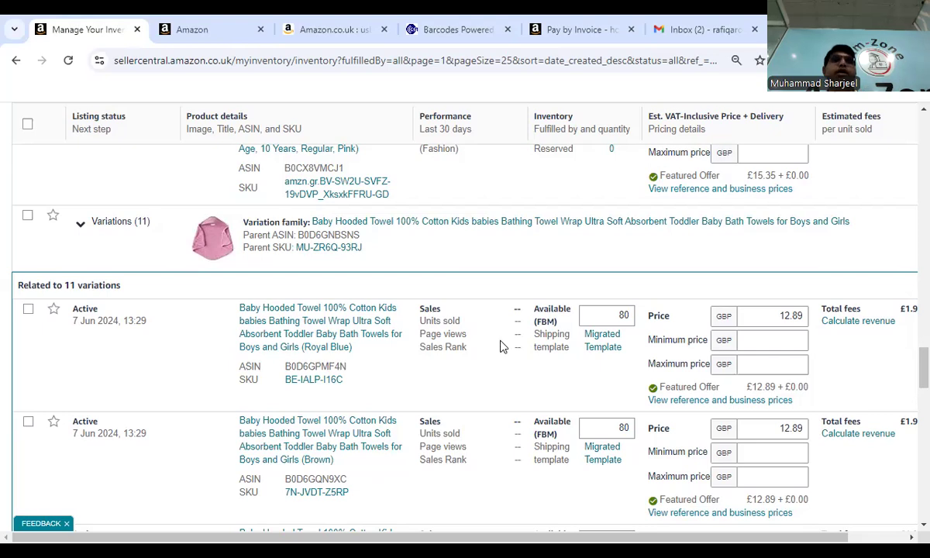
scroll(431, 357, down, 2)
scroll(314, 350, up, 1)
scroll(310, 352, up, 1)
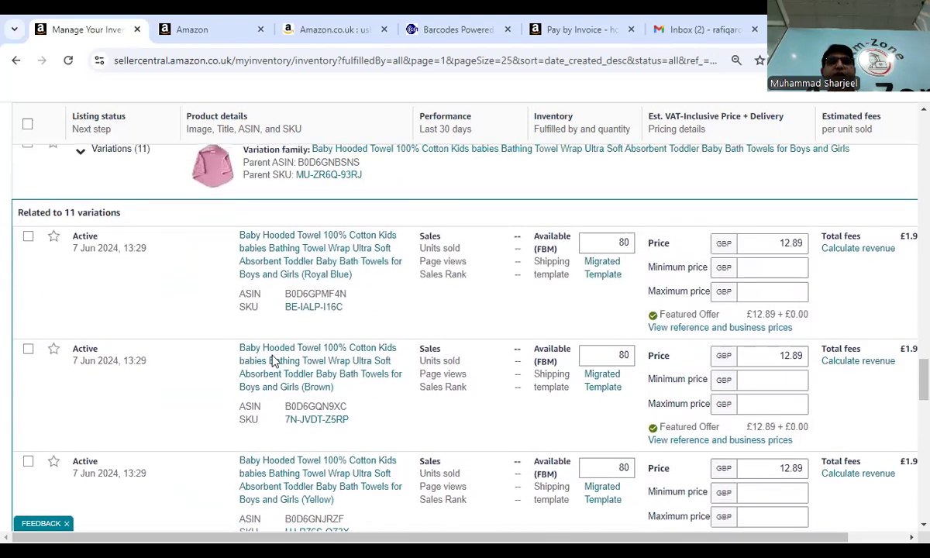
scroll(377, 298, down, 2)
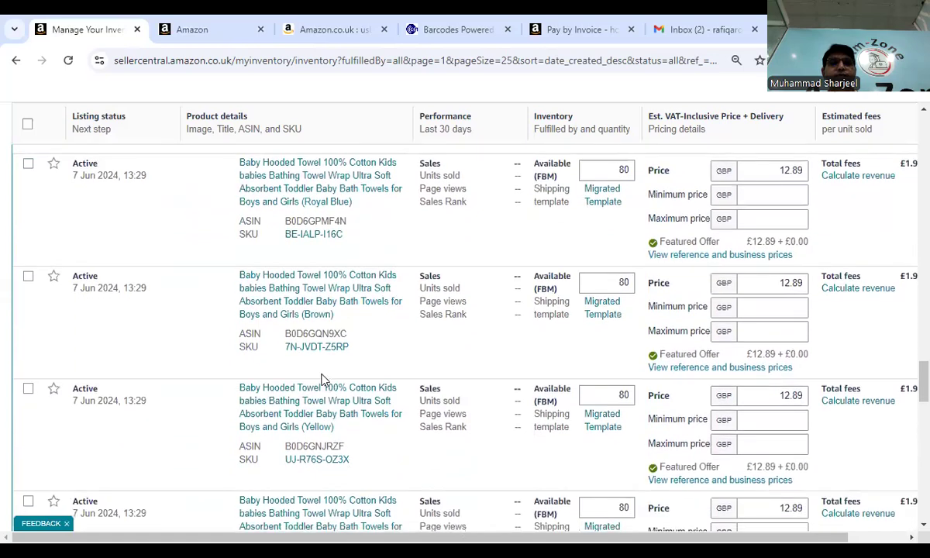
Step: Select the Royal Blue, Brown and Yellow variations of the Baby Hooded Towel
scroll(294, 334, up, 1)
click(28, 238)
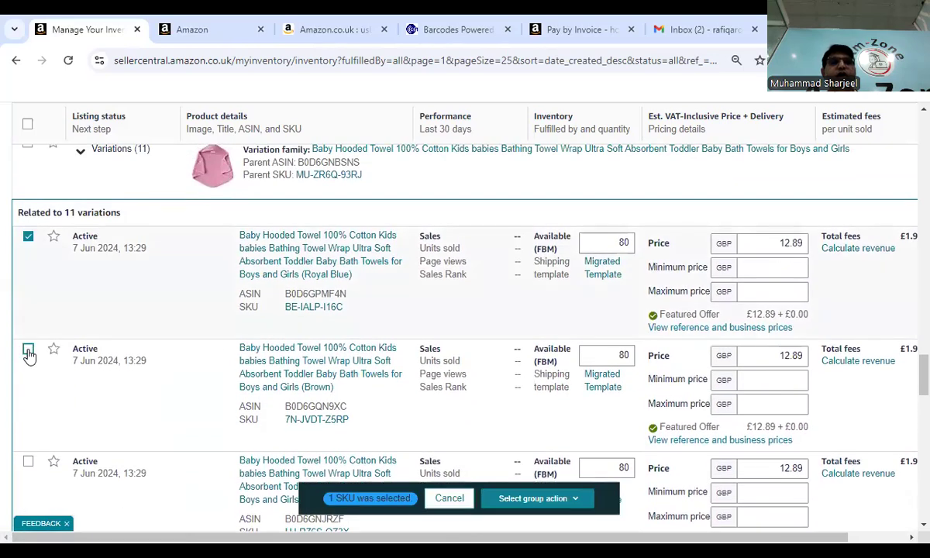
click(28, 352)
scroll(29, 354, down, 1)
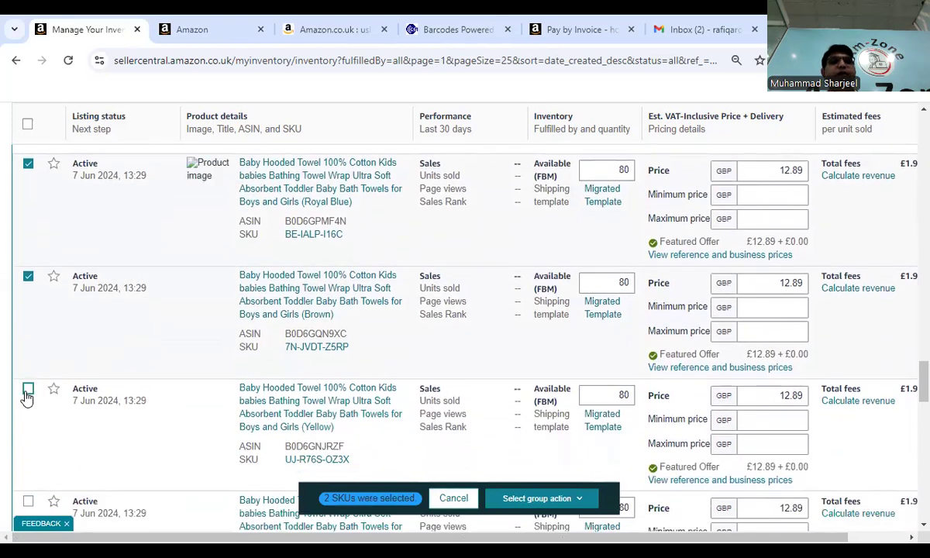
click(27, 391)
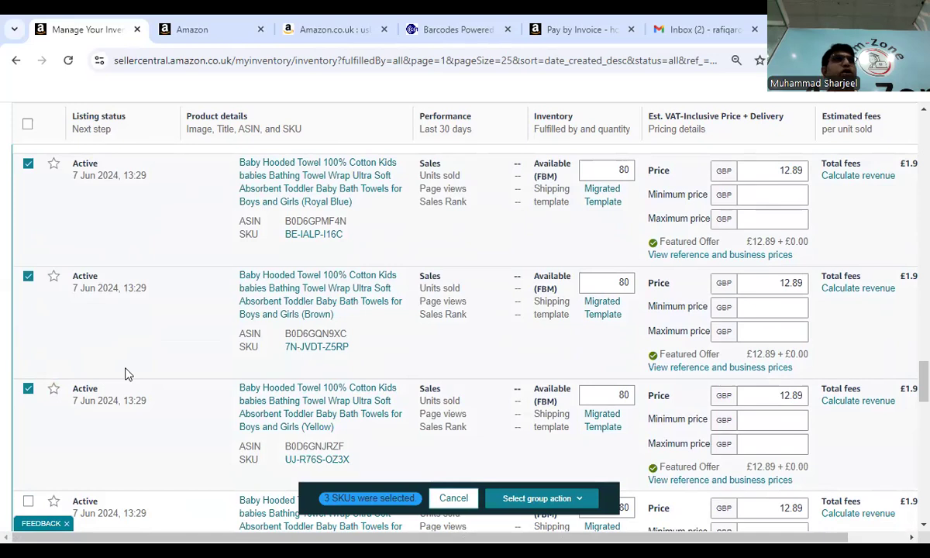
Step: Look over the Manage All Inventory page and its listings, then return to the selected Baby Hooded Towel variations
scroll(172, 372, up, 10)
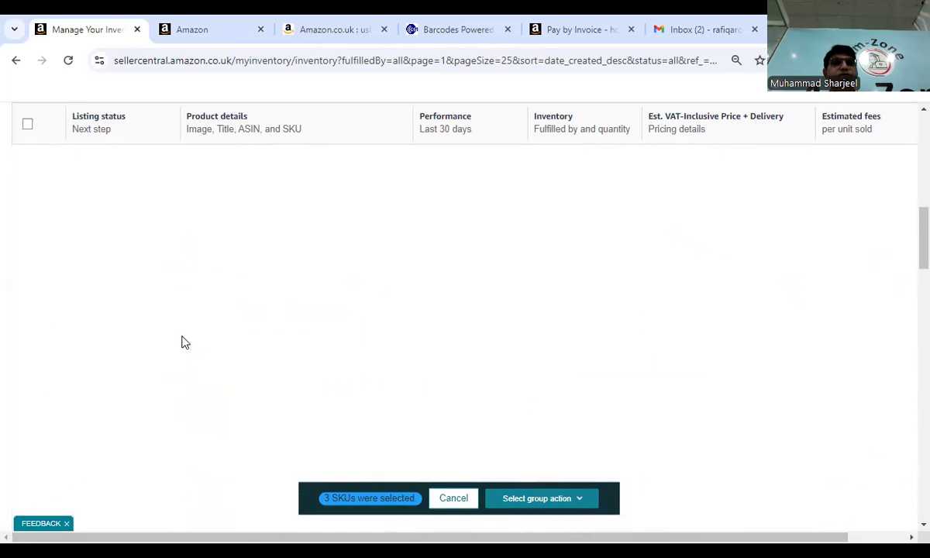
scroll(181, 341, up, 5)
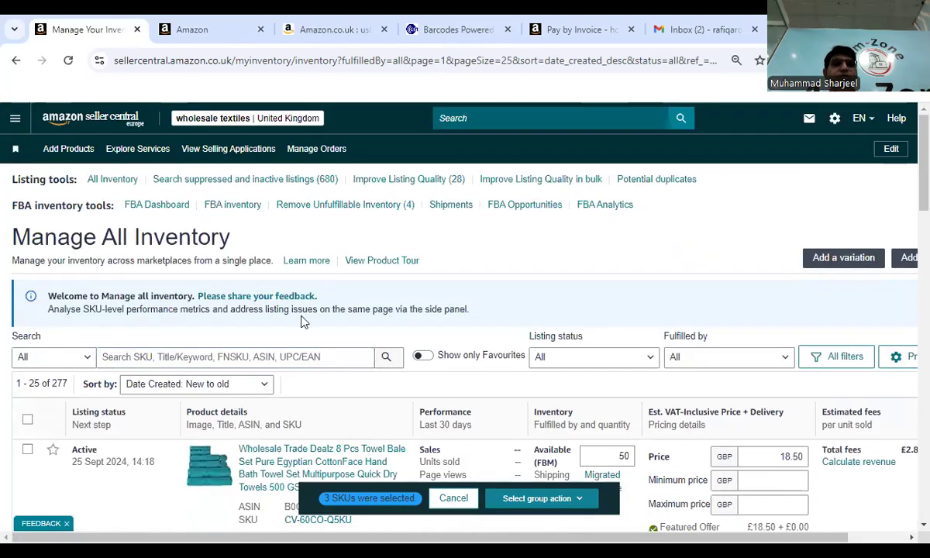
scroll(284, 301, down, 2)
scroll(294, 307, up, 1)
scroll(295, 309, up, 1)
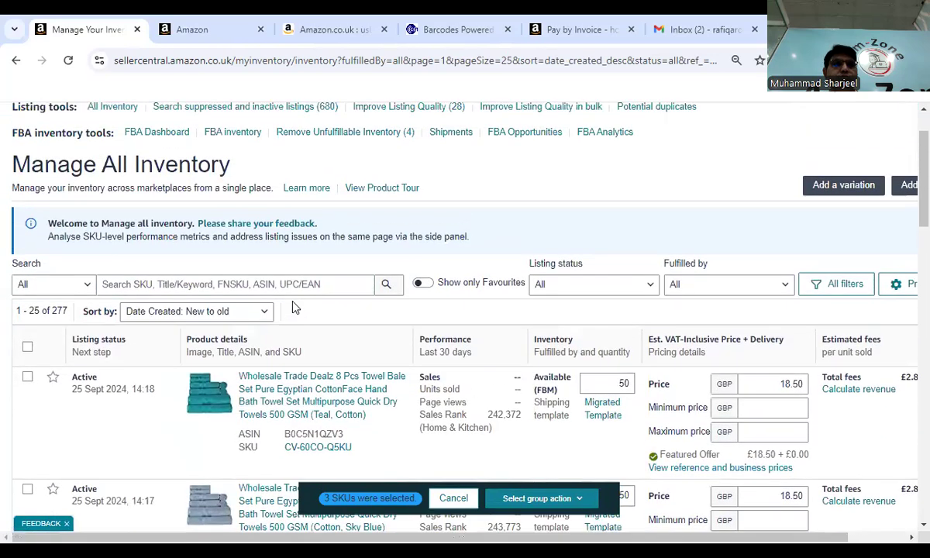
scroll(209, 268, up, 2)
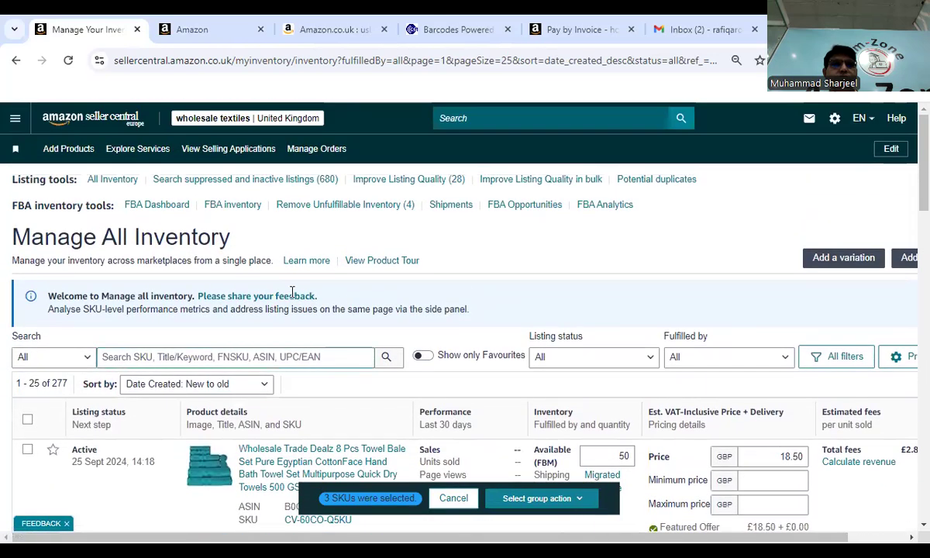
scroll(174, 241, down, 2)
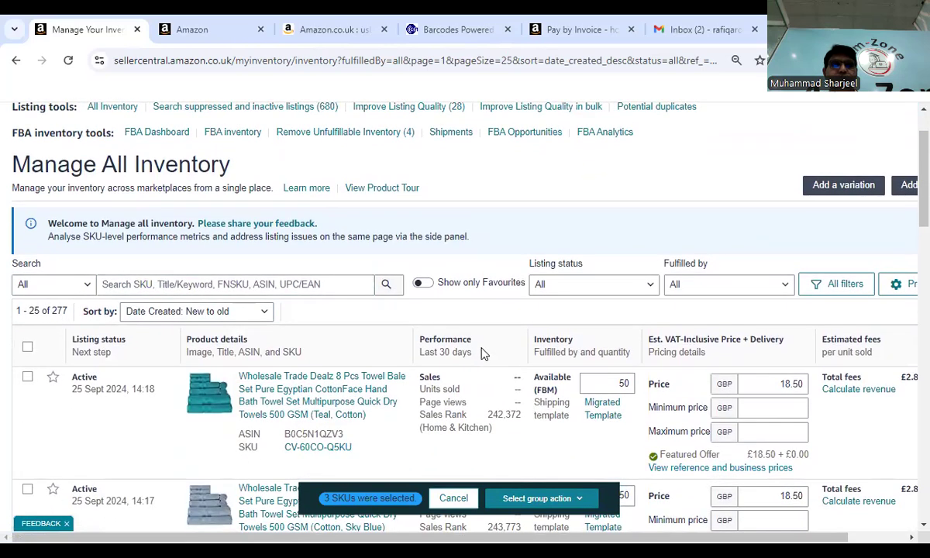
scroll(431, 302, right, 2)
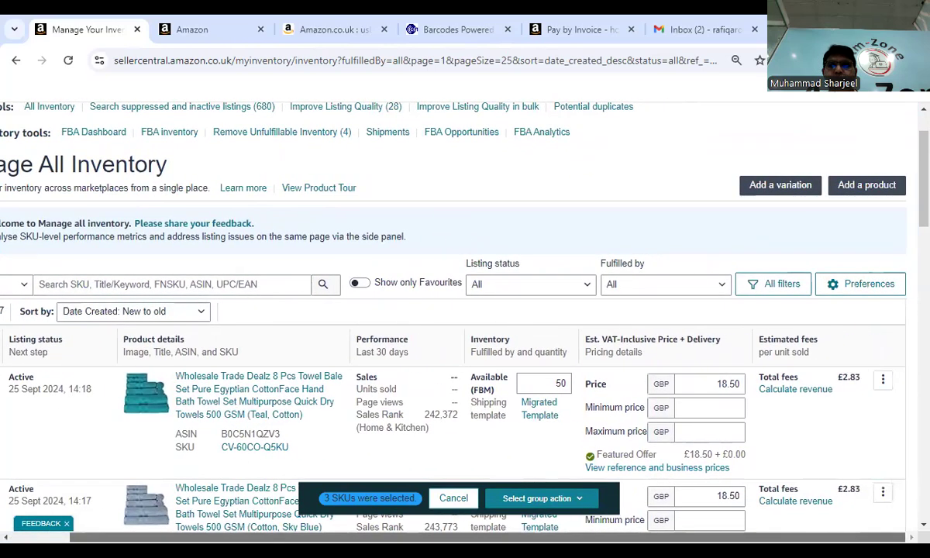
scroll(621, 465, down, 4)
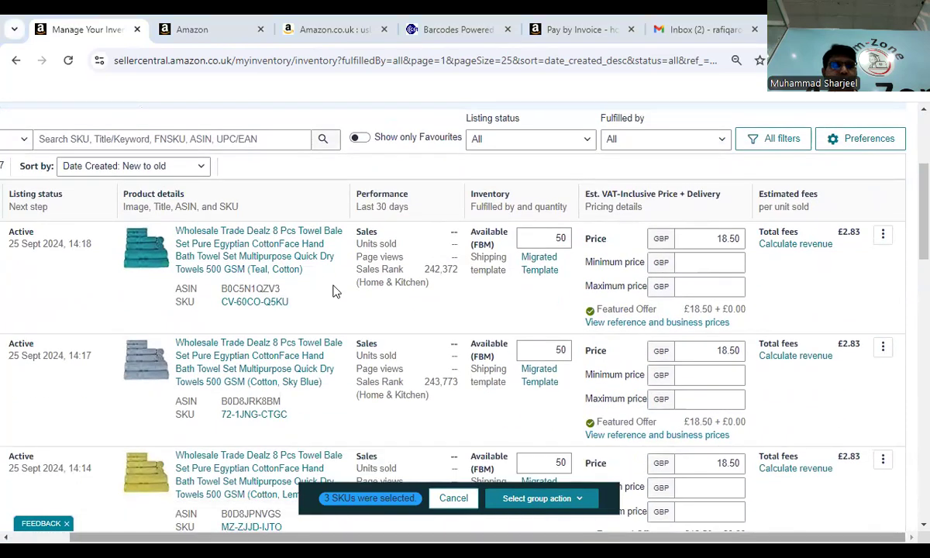
scroll(335, 291, down, 10)
scroll(335, 291, left, 2)
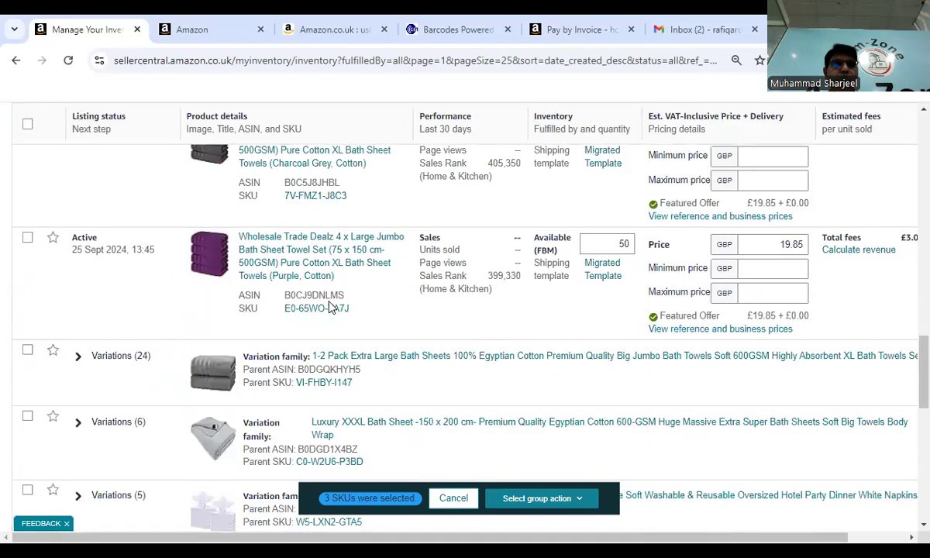
scroll(307, 354, down, 10)
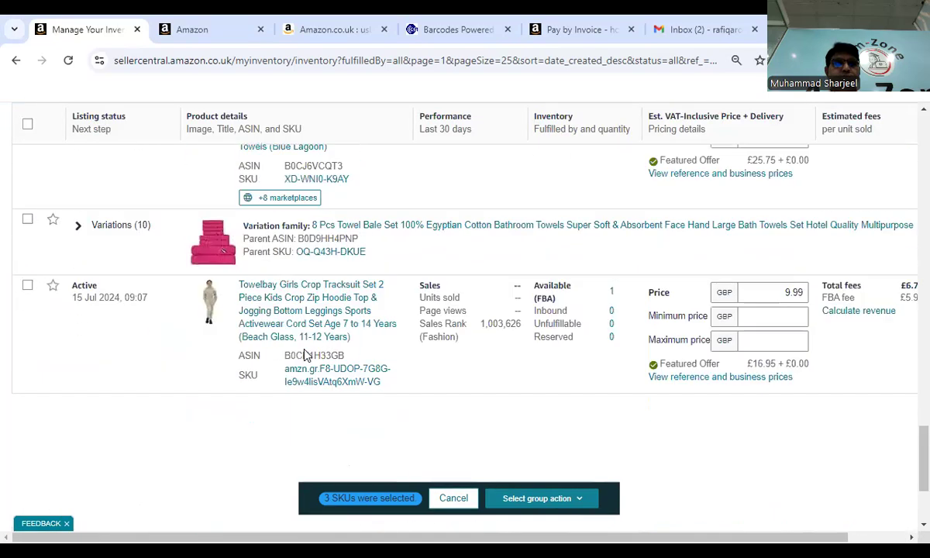
scroll(307, 355, up, 5)
scroll(271, 350, down, 2)
scroll(271, 350, down, 5)
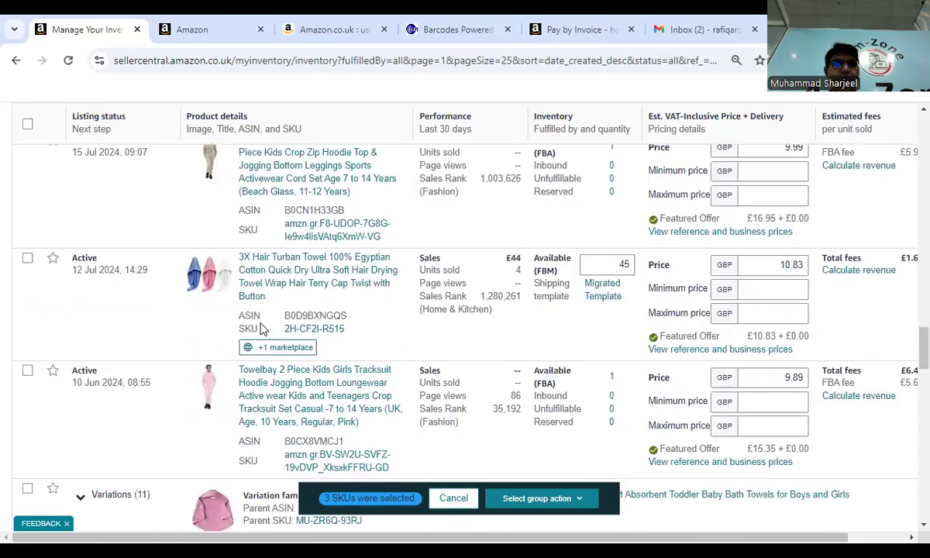
scroll(279, 329, down, 5)
scroll(283, 330, up, 1)
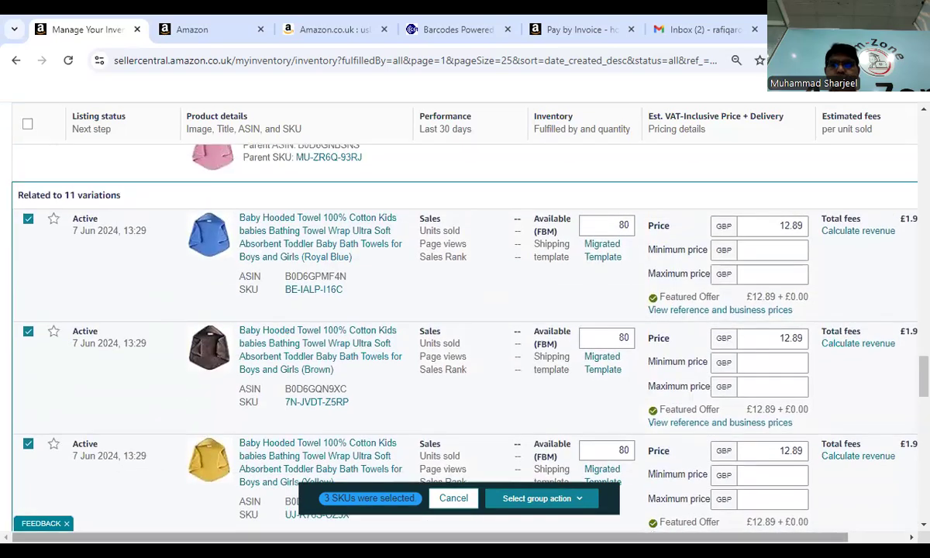
Step: Change the three selected towel variations to Fulfilled by Amazon and reload the blank page that opens
scroll(430, 310, right, 1)
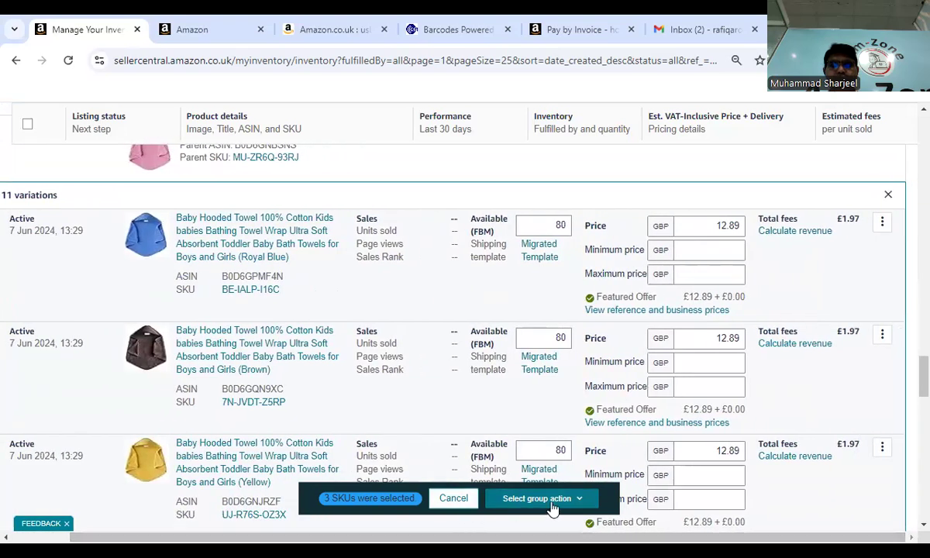
click(588, 504)
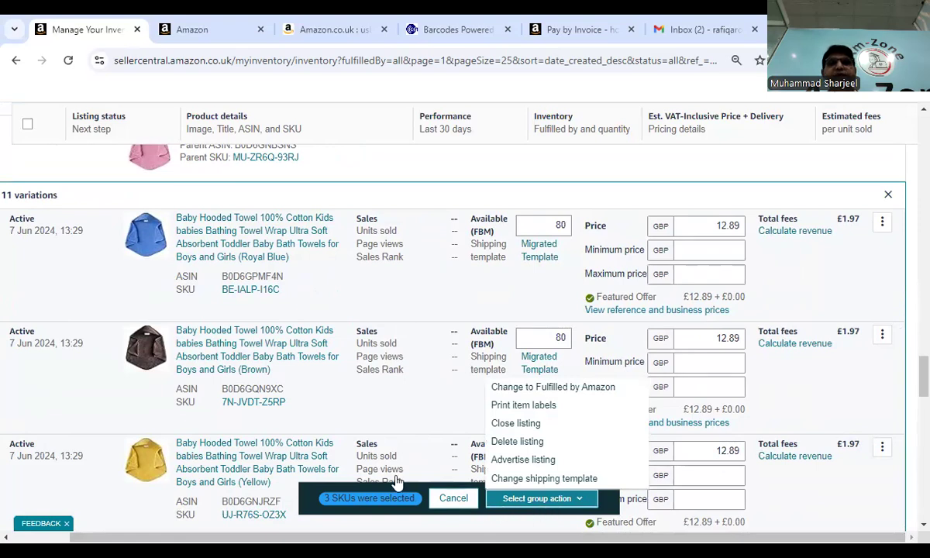
click(541, 460)
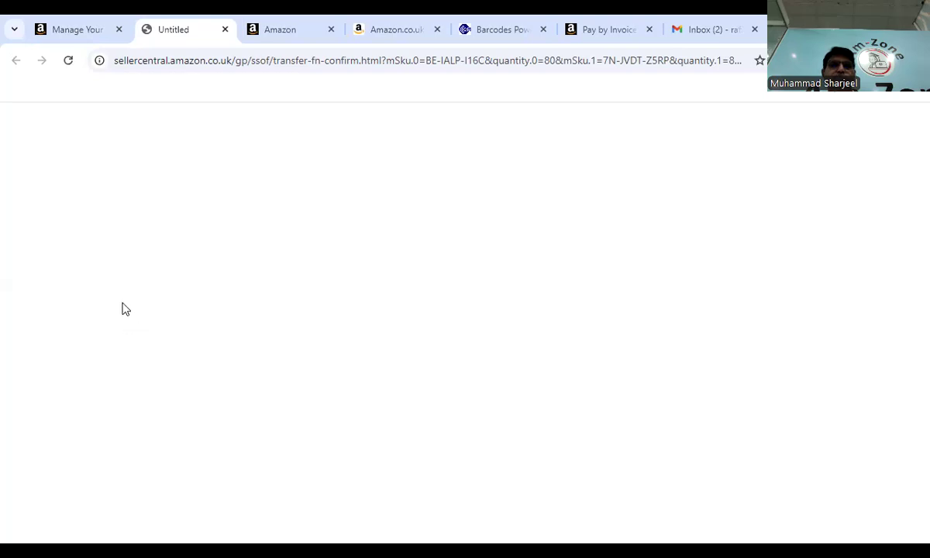
click(68, 62)
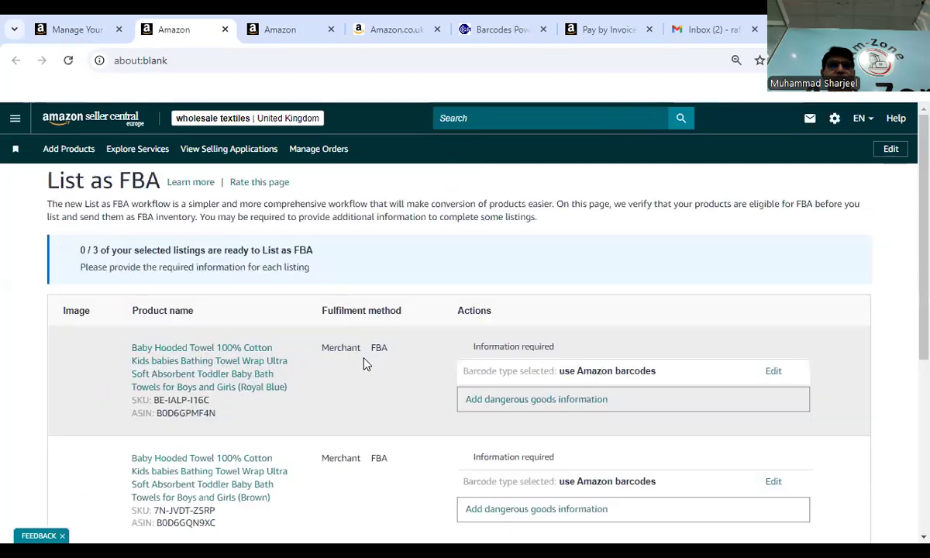
Step: Review the three towels on the List as FBA page and examine the barcode type options for the Royal Blue towel
scroll(463, 355, down, 2)
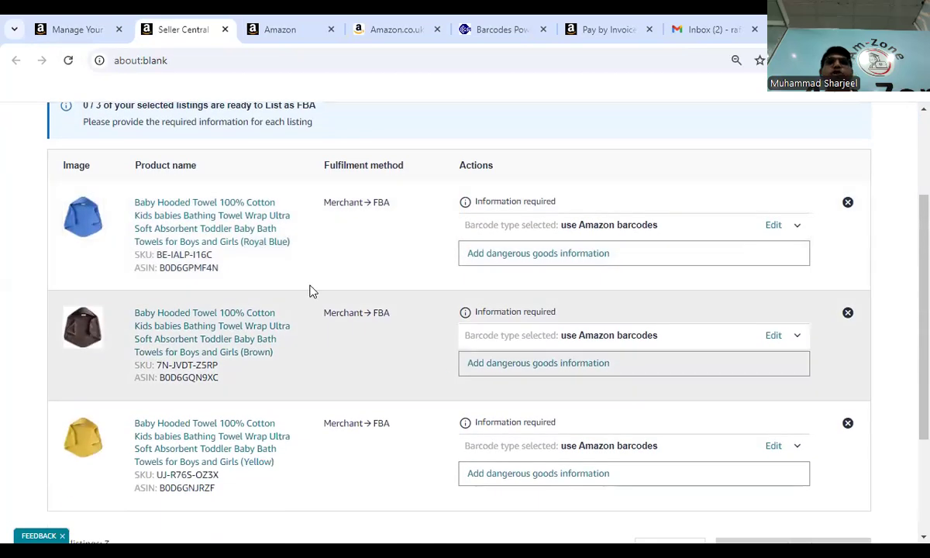
scroll(214, 217, down, 1)
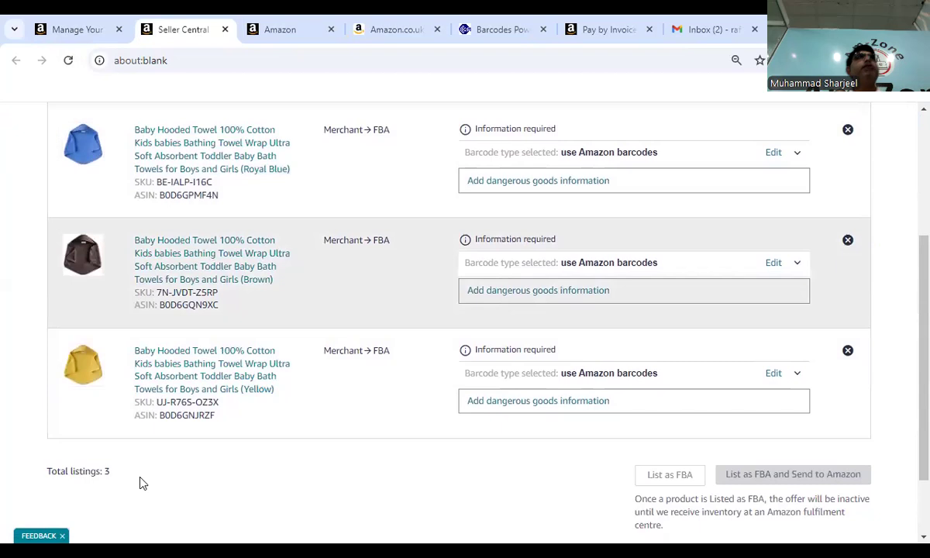
scroll(816, 399, up, 2)
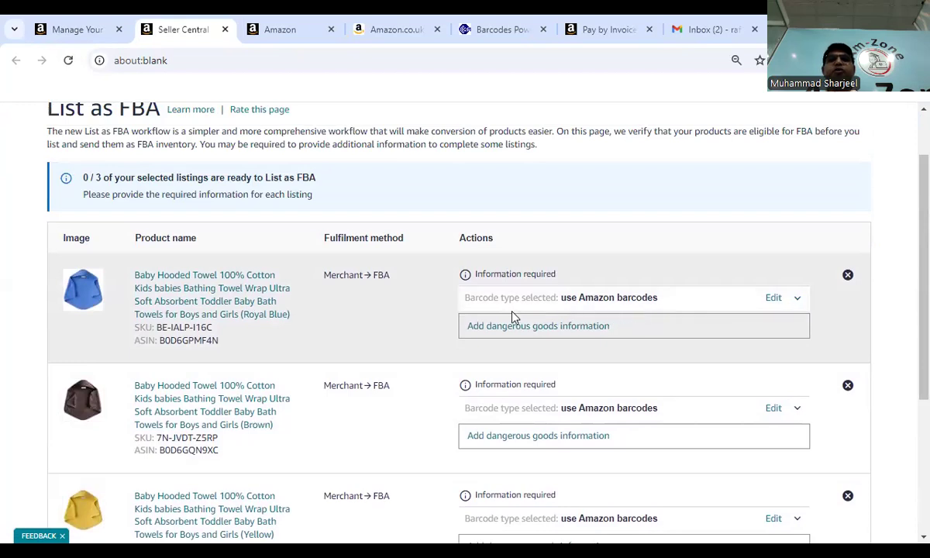
click(651, 300)
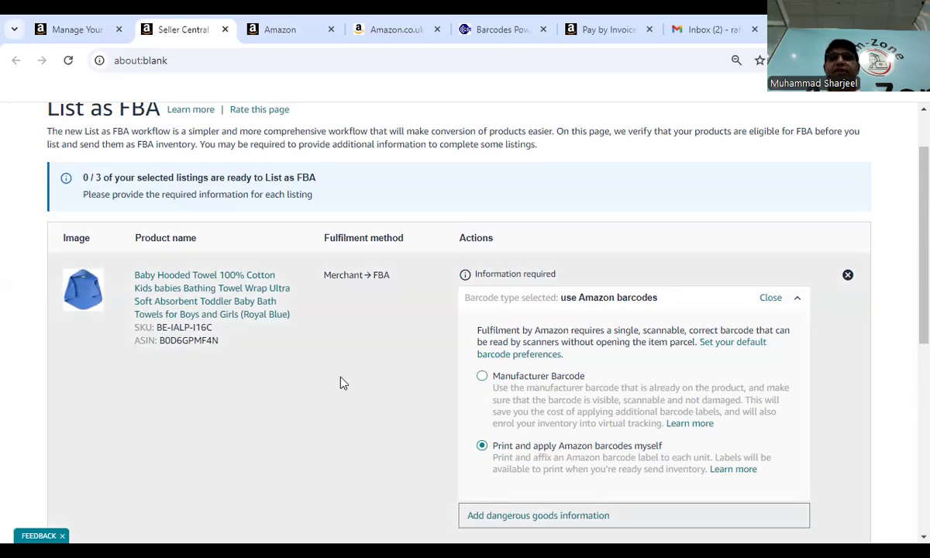
scroll(517, 366, down, 3)
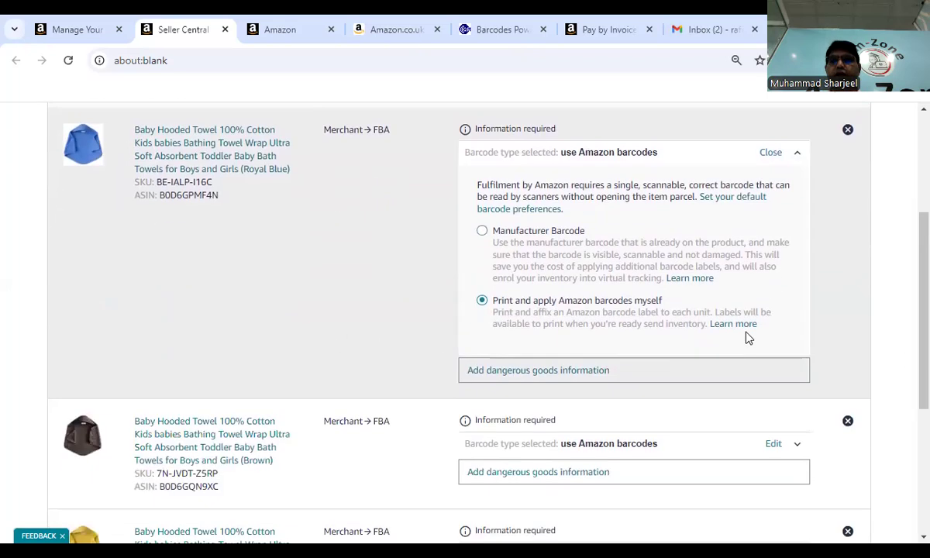
click(792, 158)
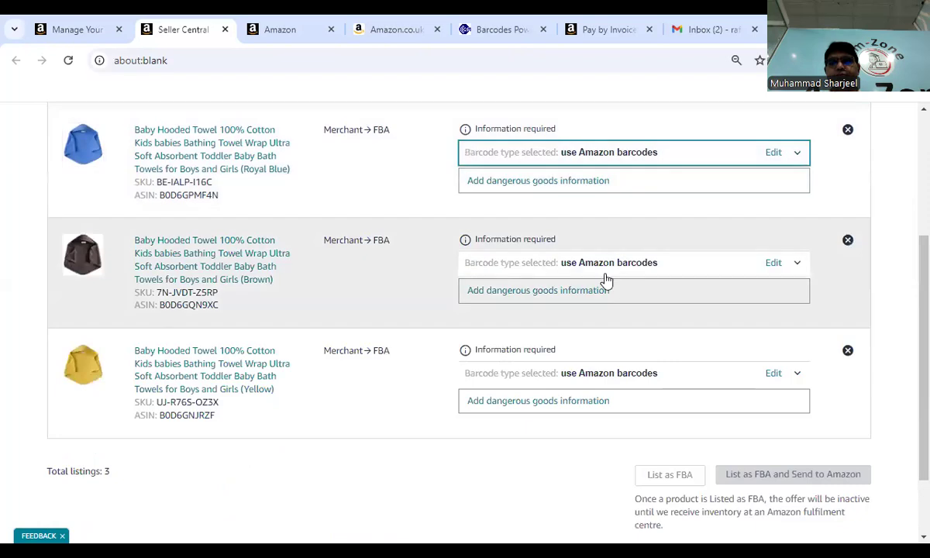
scroll(573, 295, up, 1)
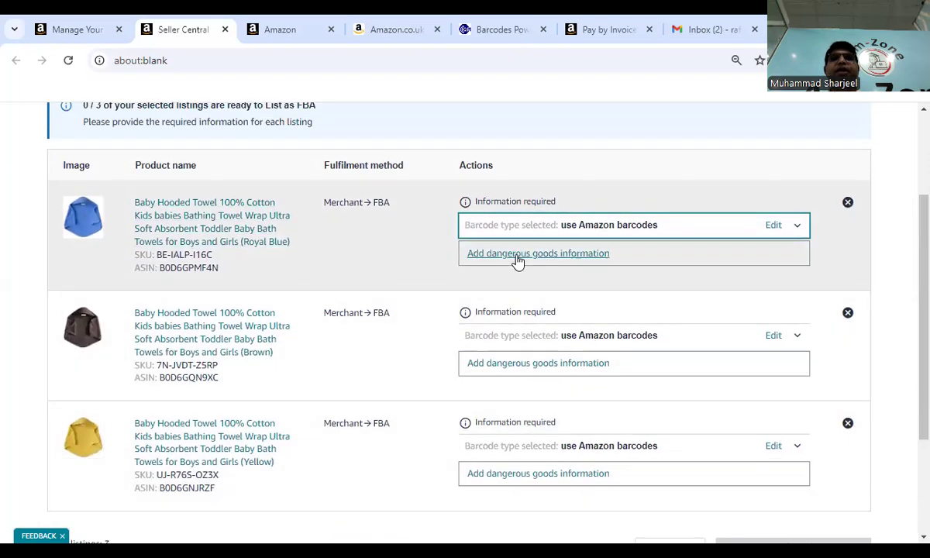
Step: Submit the Royal Blue towel's dangerous goods information, answering No to both the battery and the product regulation questions
click(535, 256)
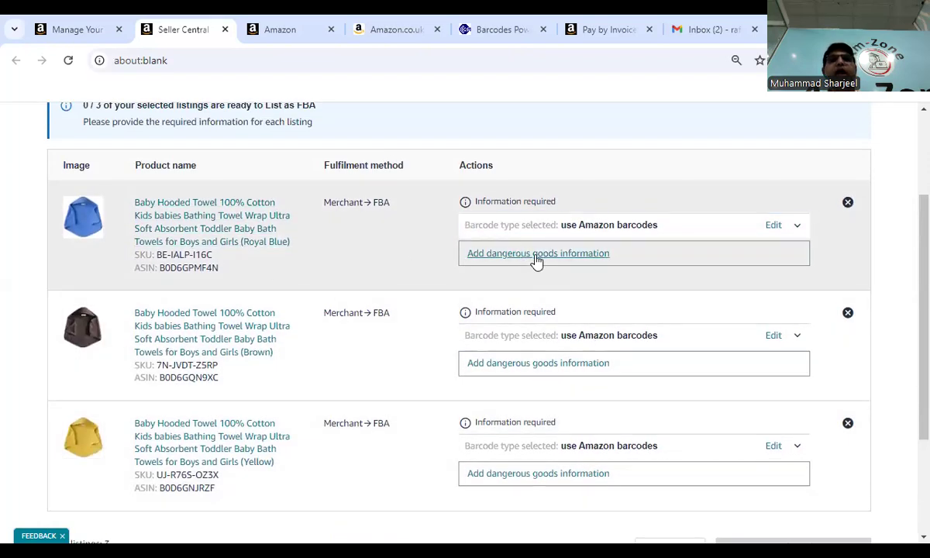
scroll(521, 266, down, 5)
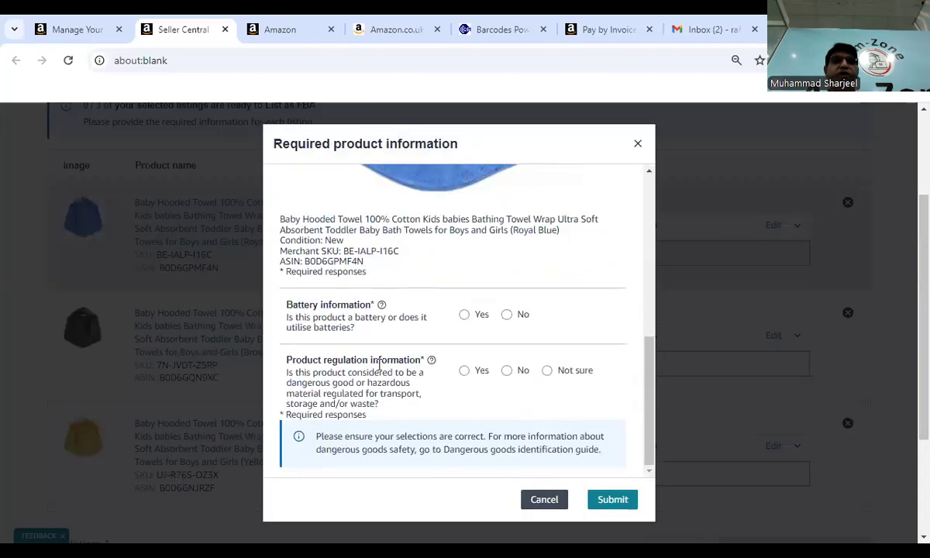
click(508, 316)
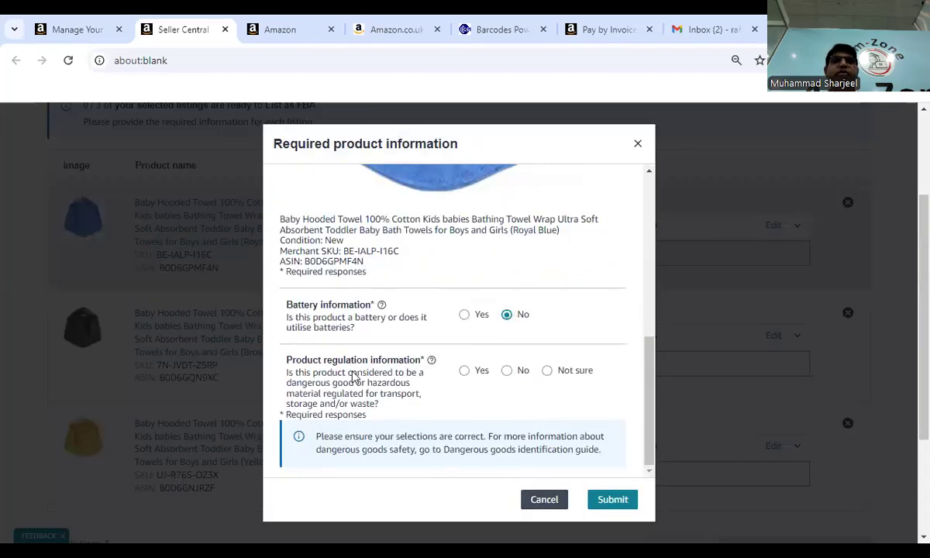
click(511, 373)
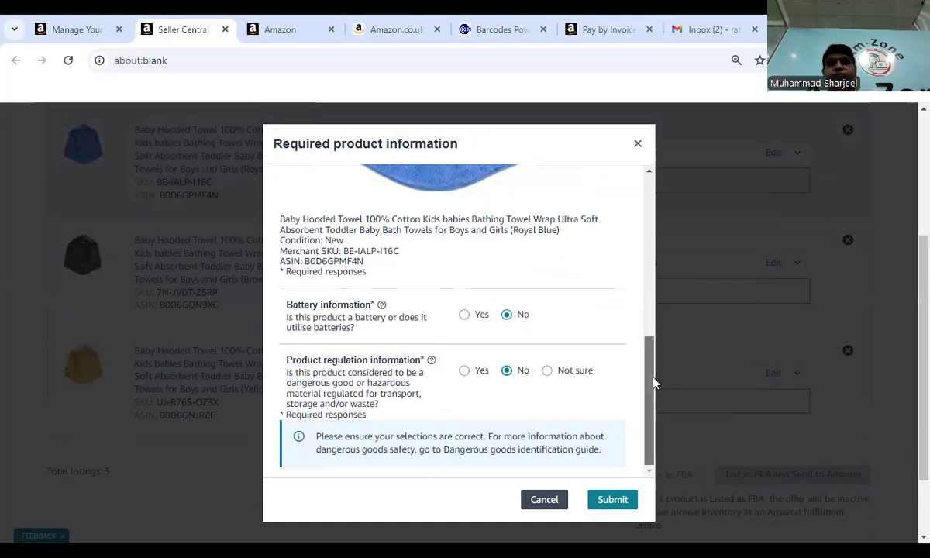
click(612, 504)
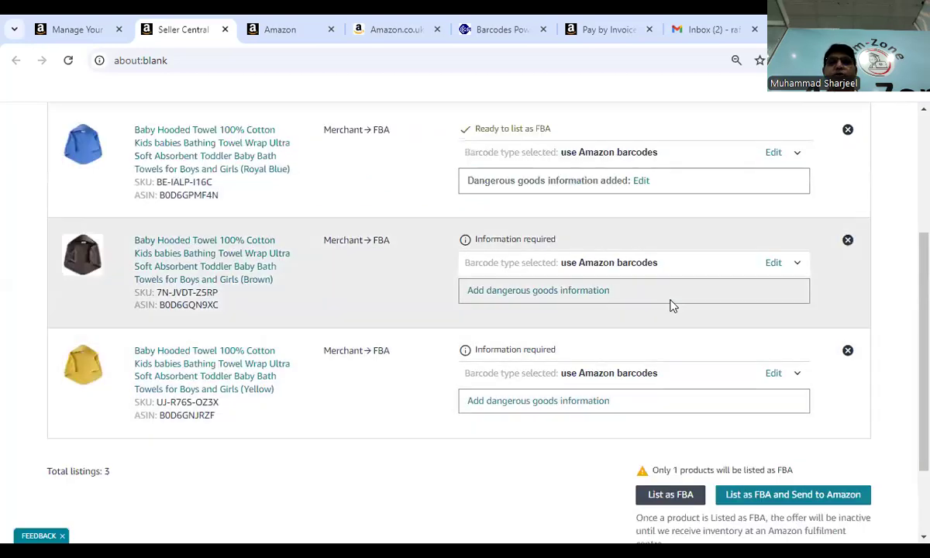
Step: Submit the Brown towel's dangerous goods information, answering No to both the battery and the product regulation questions
click(524, 293)
drag(646, 266, 650, 389)
click(507, 337)
click(507, 393)
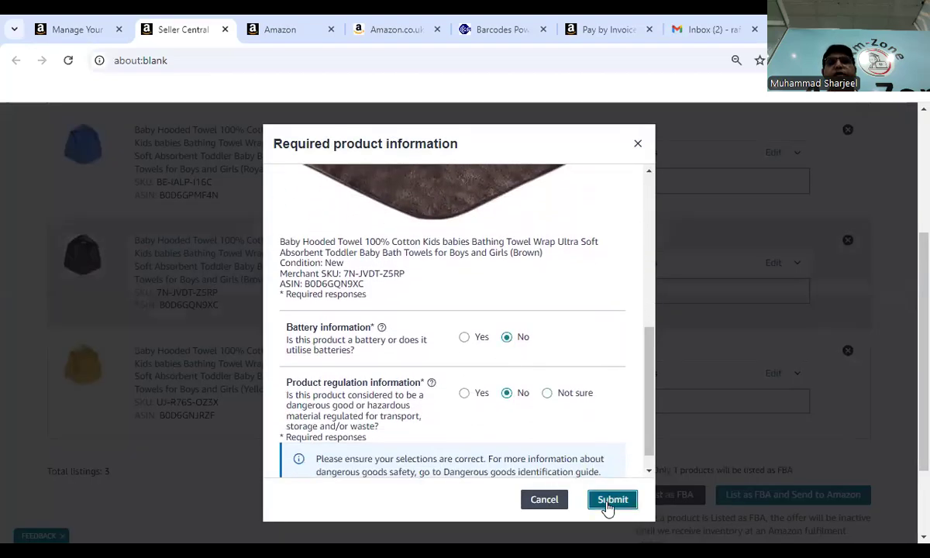
click(612, 499)
Step: Submit the Yellow towel's dangerous goods information with No for both battery use and product regulation
scroll(622, 330, down, 1)
click(524, 339)
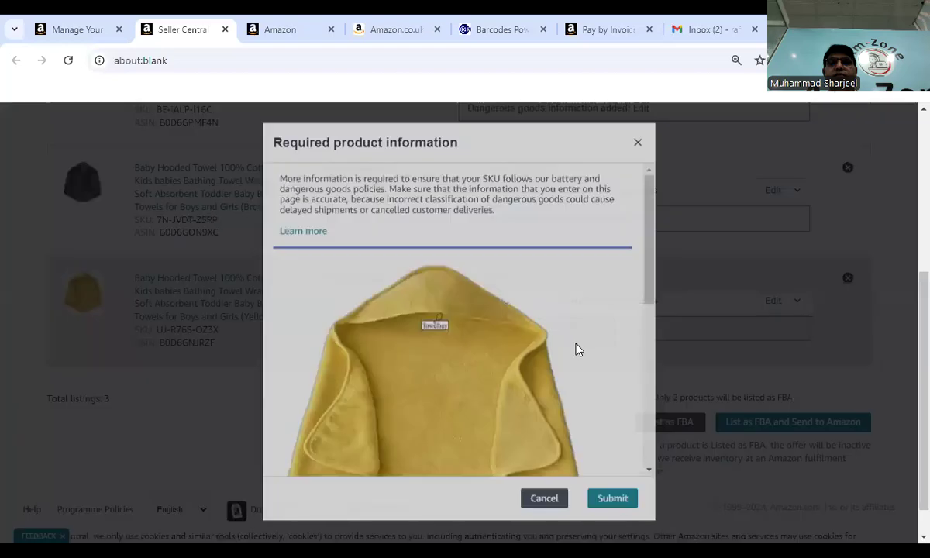
drag(651, 276, 658, 364)
click(507, 315)
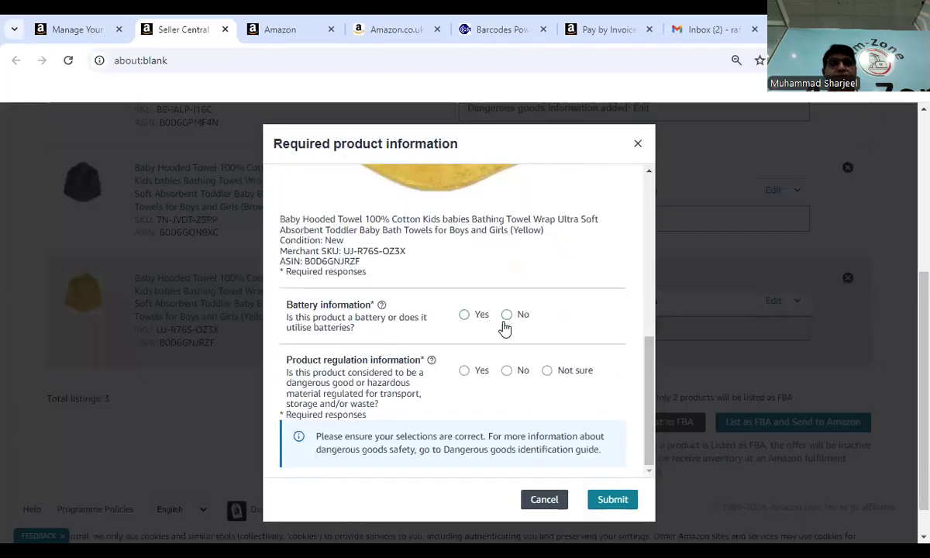
click(507, 370)
click(613, 500)
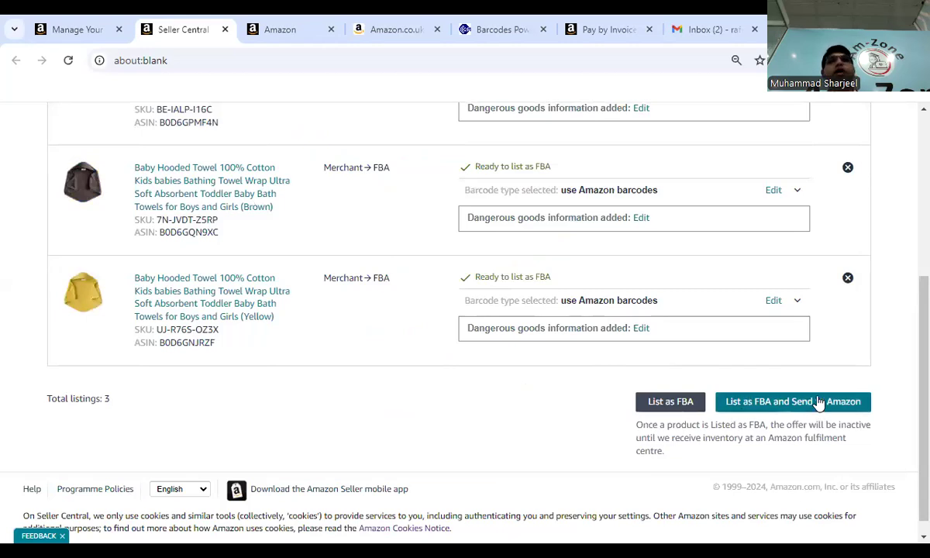
Step: List the three towels as FBA and send them to Amazon, reloading the shipment page that opens
click(819, 401)
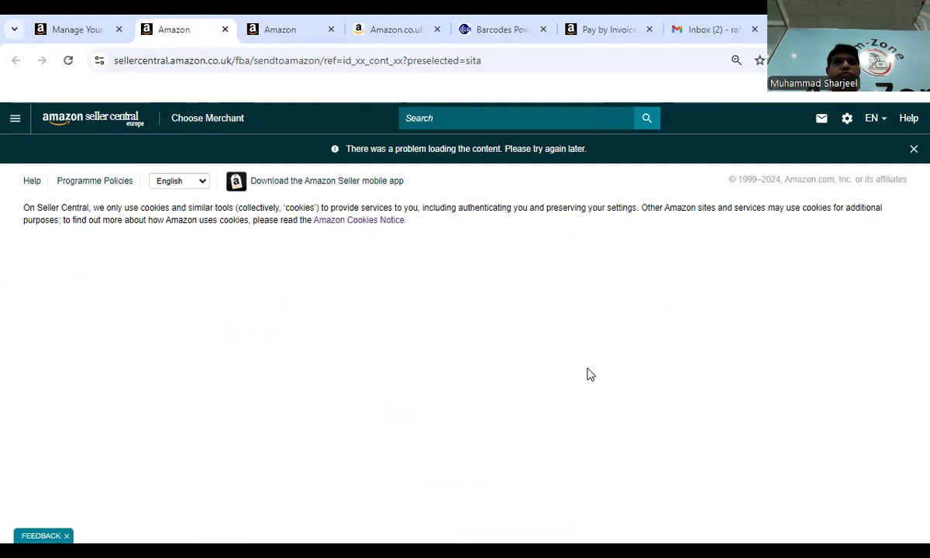
click(68, 62)
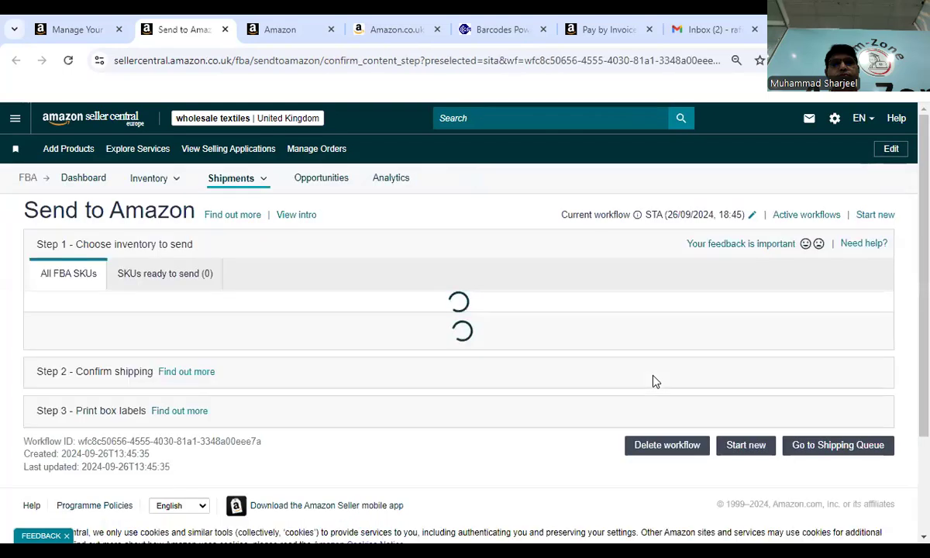
scroll(629, 349, down, 1)
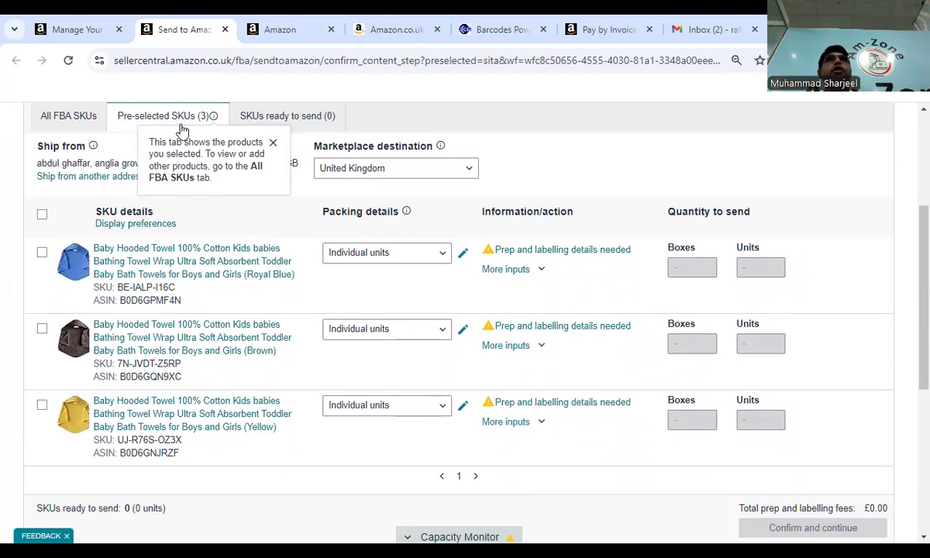
Step: Create a new packing template for the Royal Blue towel and begin its name with "Baby Hooded Towel ("
click(406, 256)
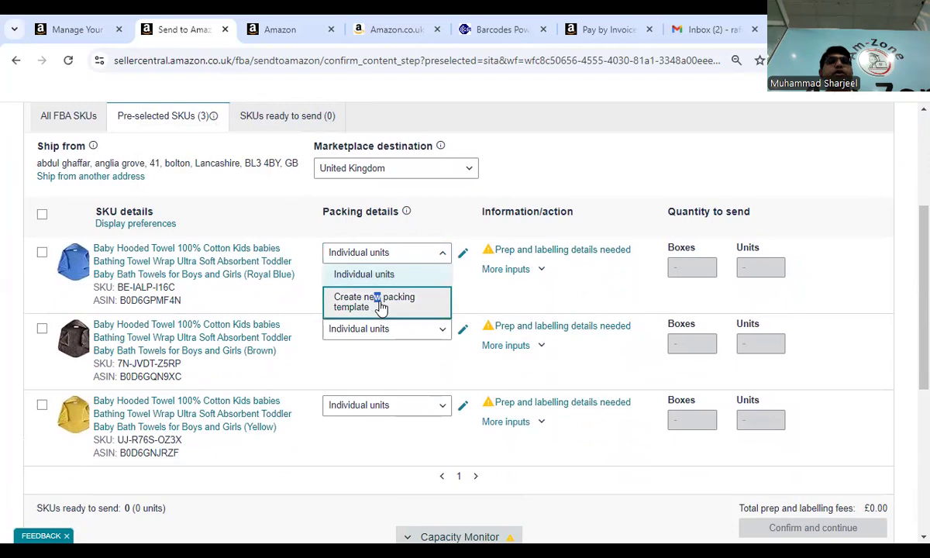
click(375, 304)
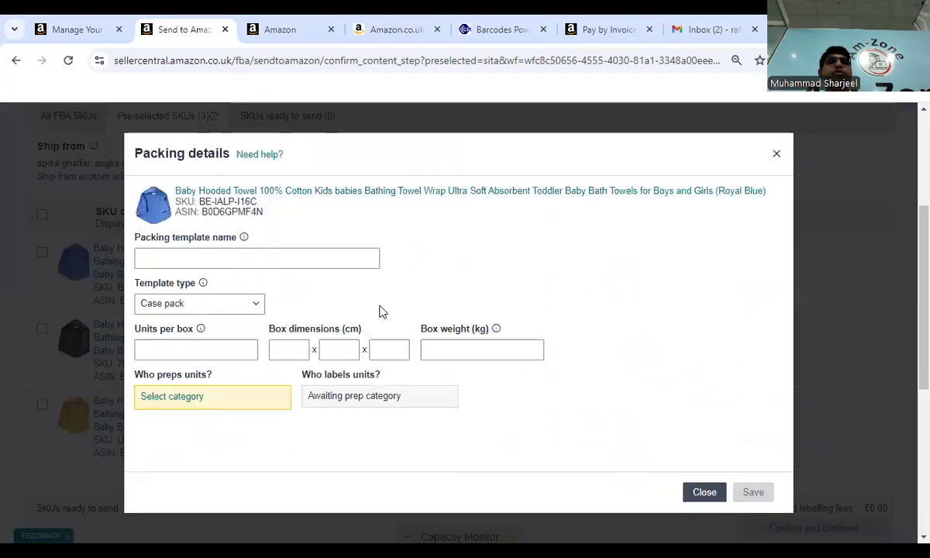
click(267, 258)
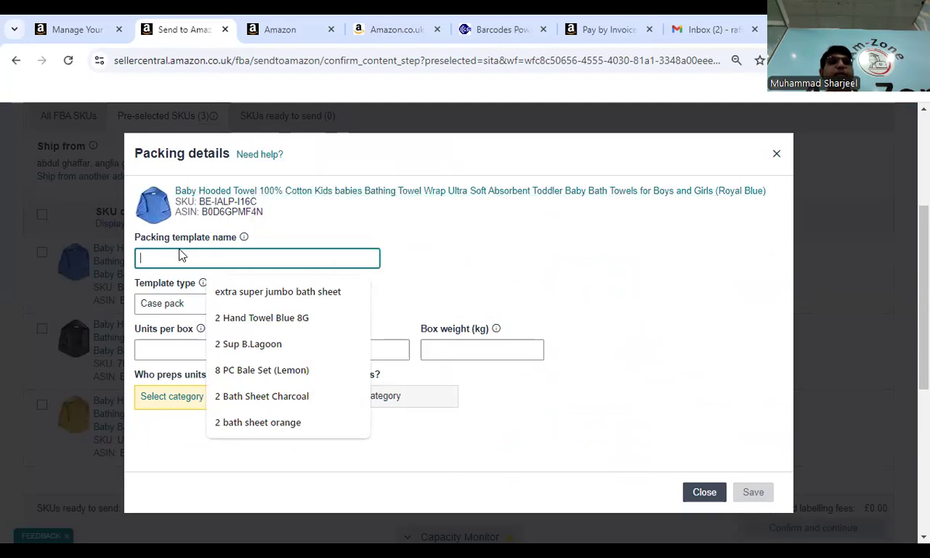
text(Bb)
key(BackSpace)
text(aby)
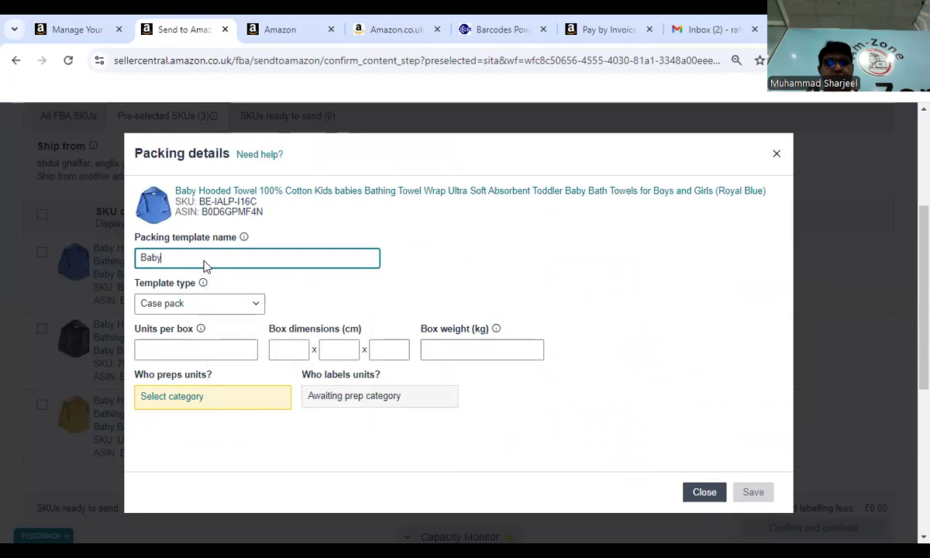
text( Hooded)
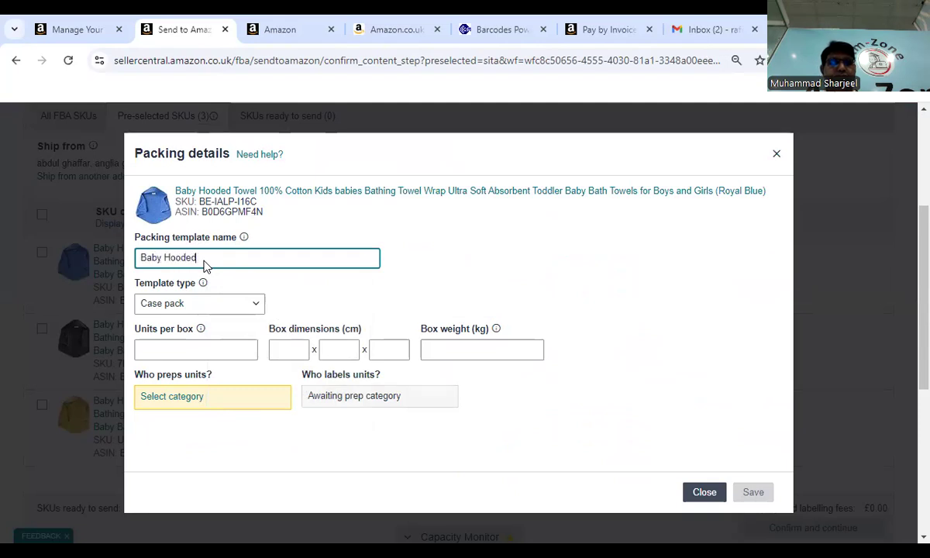
text( Towel ()
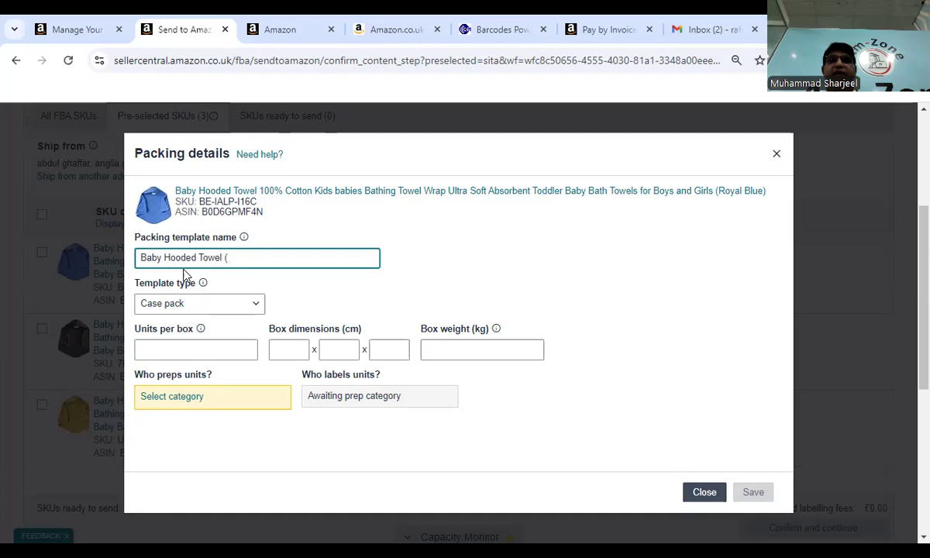
Step: Copy "(Royal Blue)" from the product title and append it to the packing template name
scroll(593, 115, down, 1)
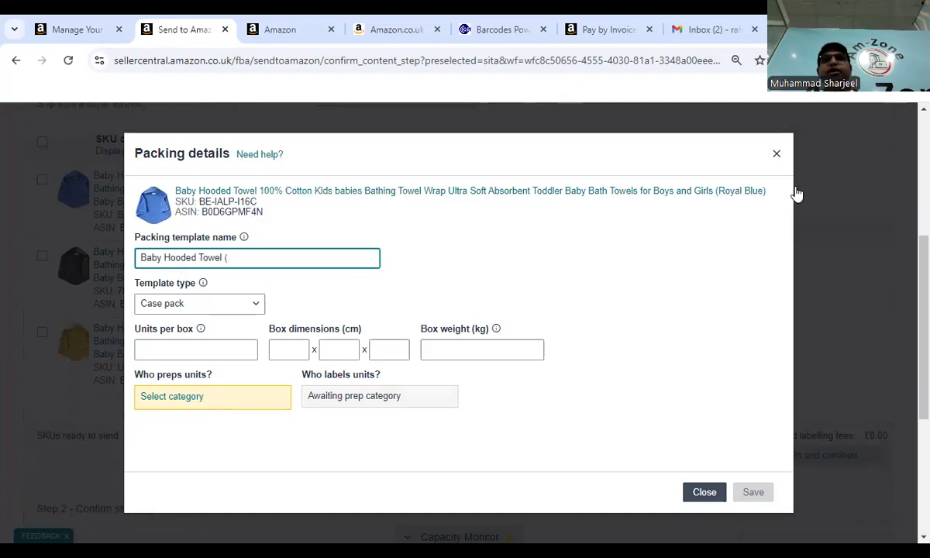
click(764, 195)
drag(773, 196, 714, 194)
right_click(720, 205)
right_click(714, 194)
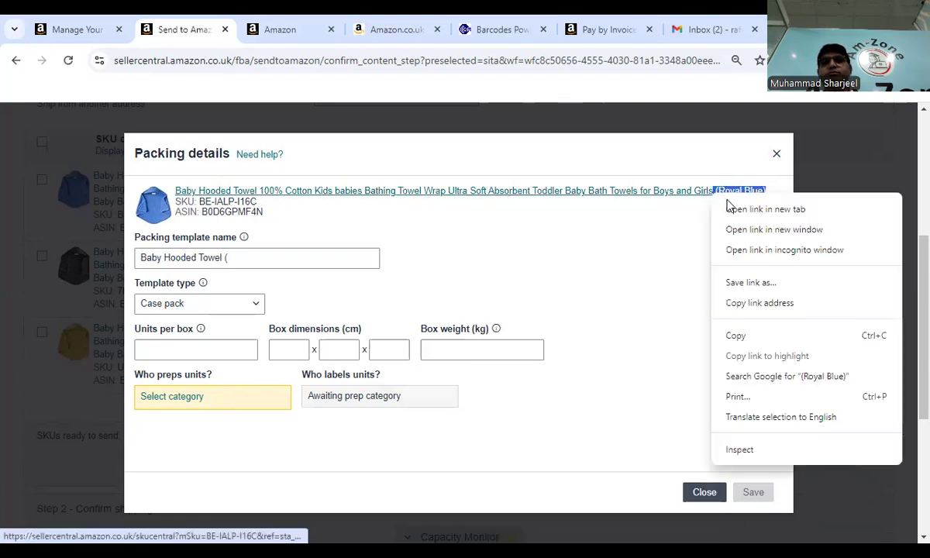
click(733, 335)
click(341, 258)
key(ctrl+v)
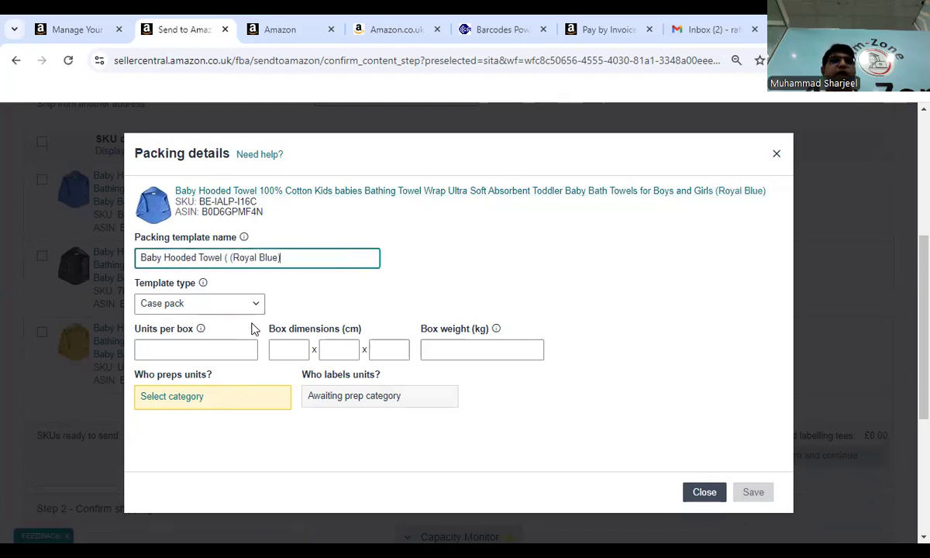
Step: Set the case pack to 40 units per box, with box dimensions of 40 x 25 x 10 cm and a weight of 10 kg
click(231, 346)
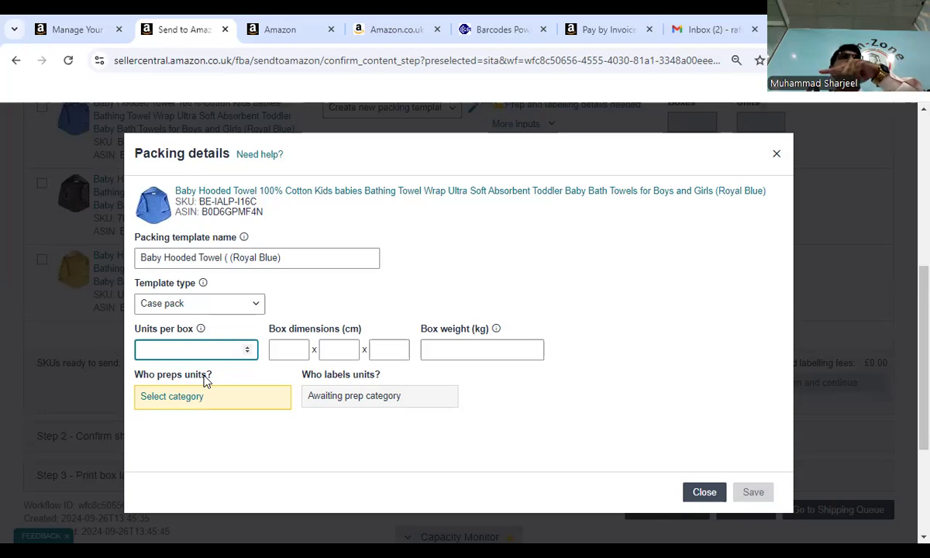
text(40)
click(288, 350)
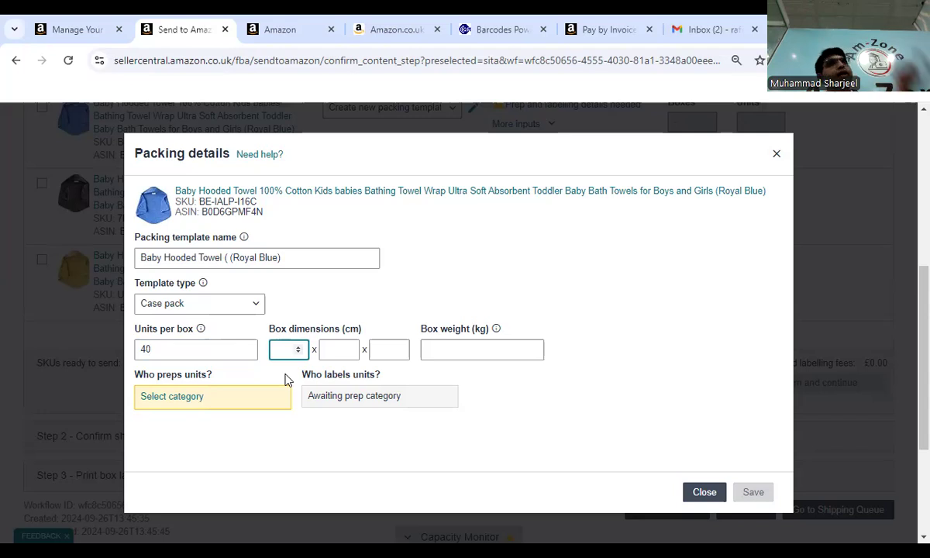
text(40)
key(Tab)
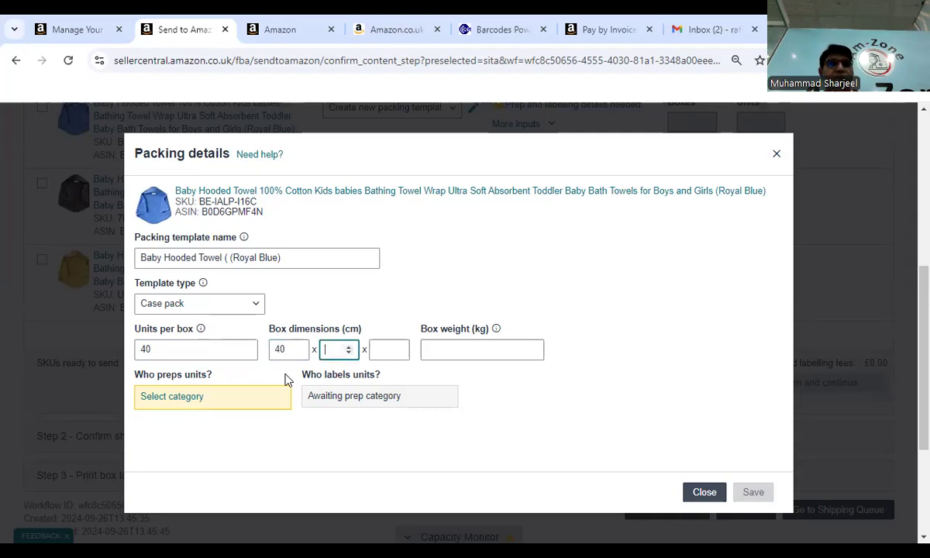
text(25)
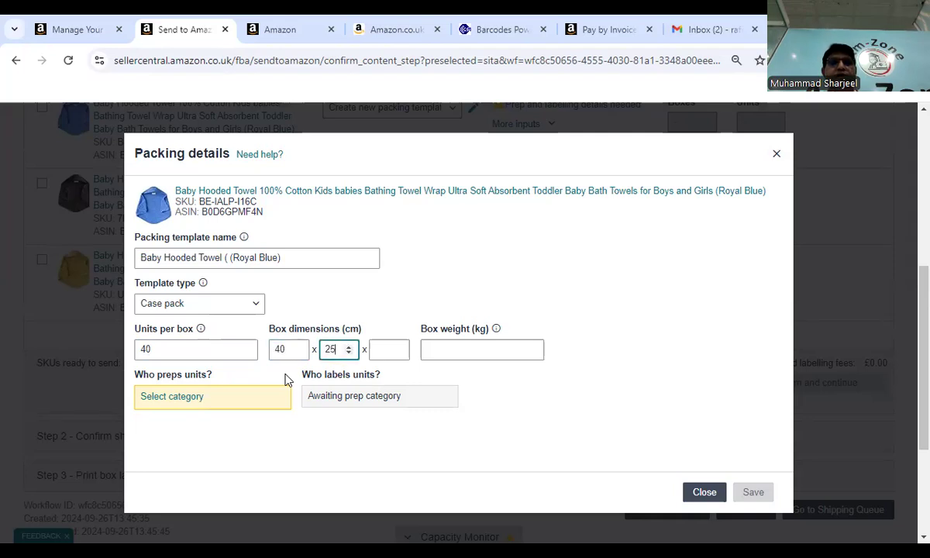
key(Tab)
text(10)
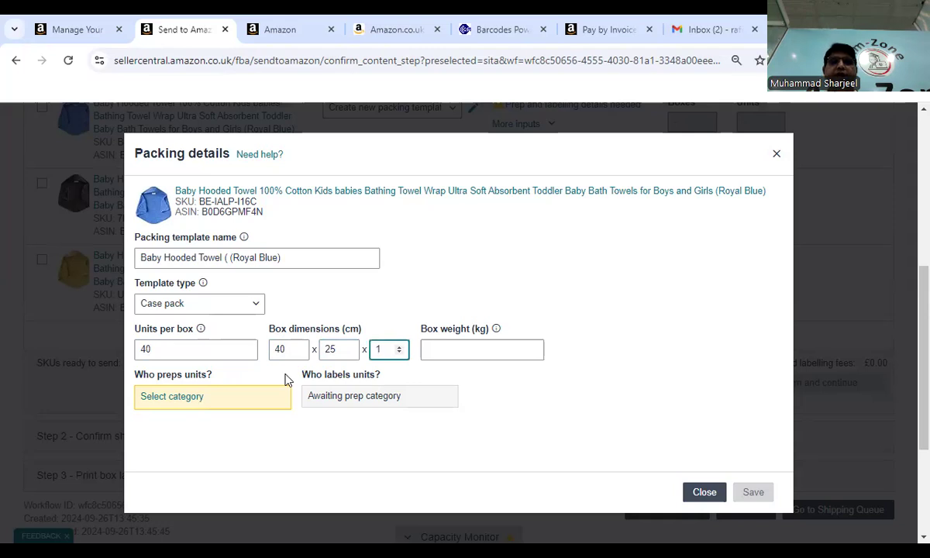
click(456, 353)
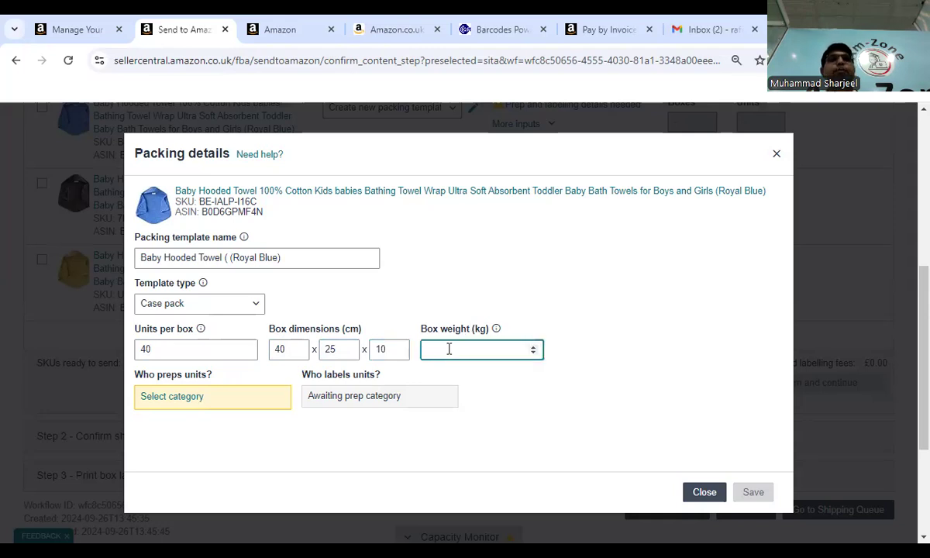
text(10)
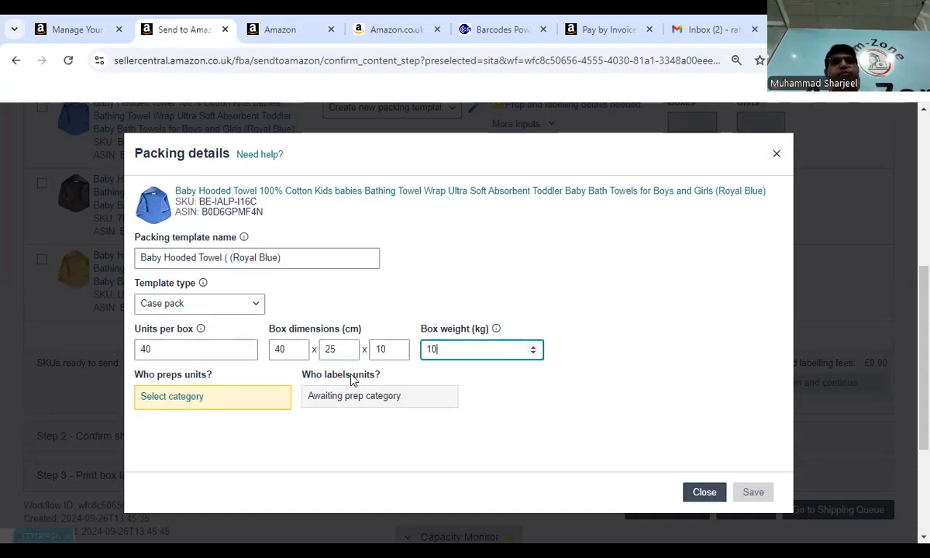
Step: Set the Royal Blue towel's prep category to No prep needed and save it to the packing details
scroll(261, 384, down, 1)
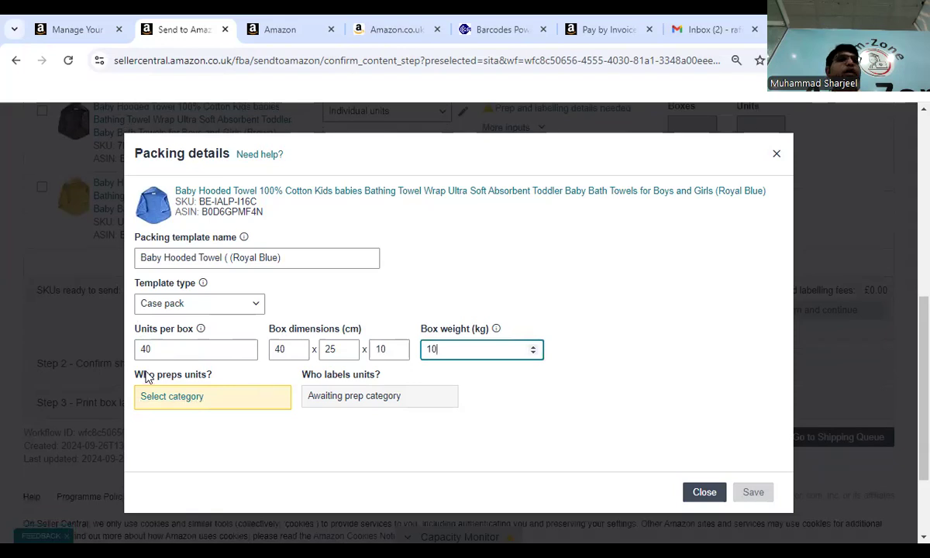
click(200, 374)
drag(200, 375, 130, 376)
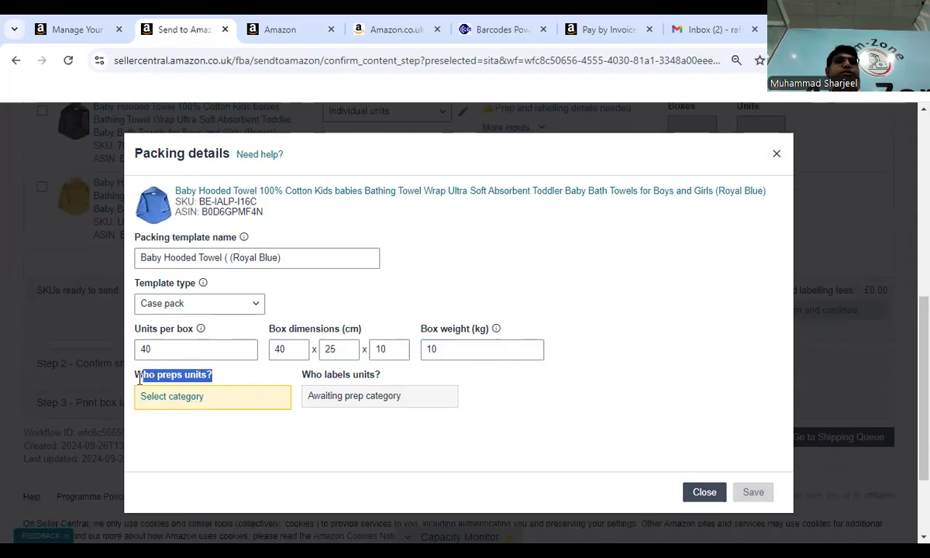
click(550, 383)
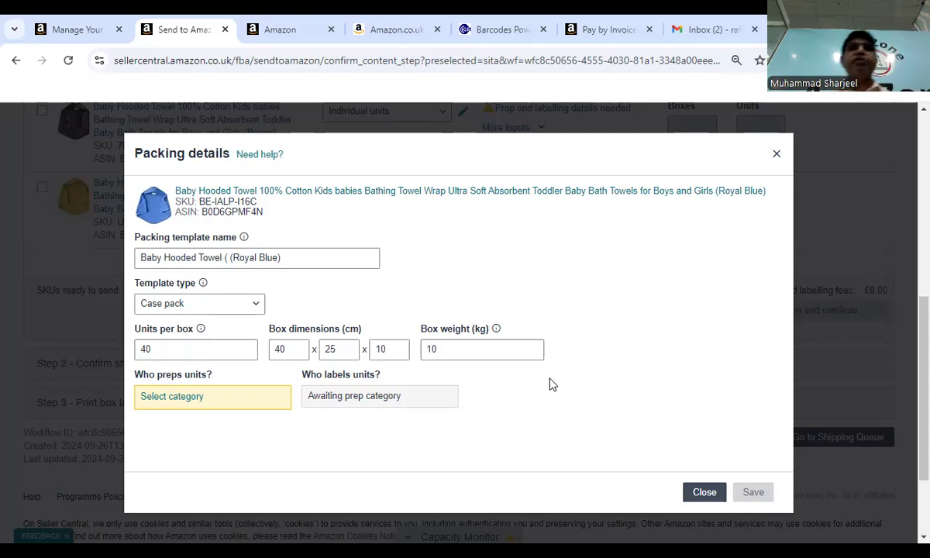
click(140, 400)
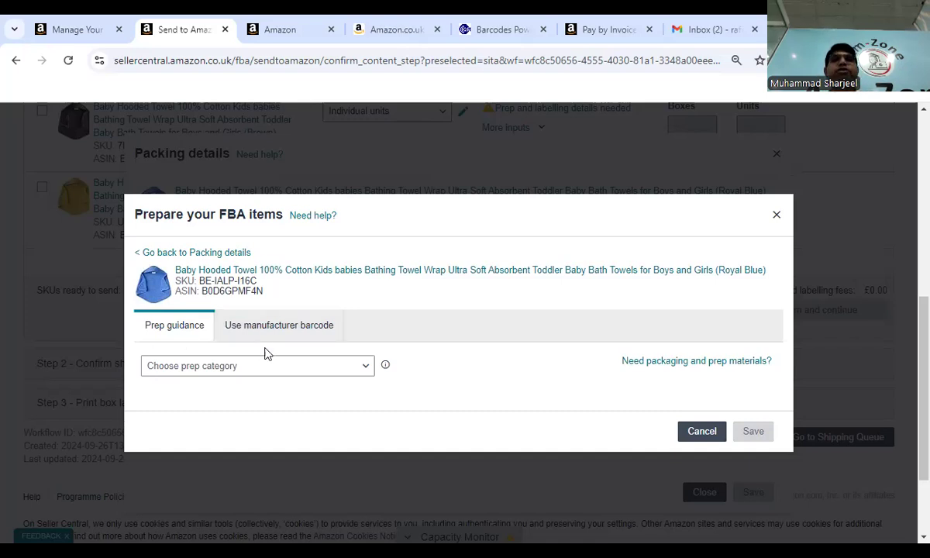
click(288, 367)
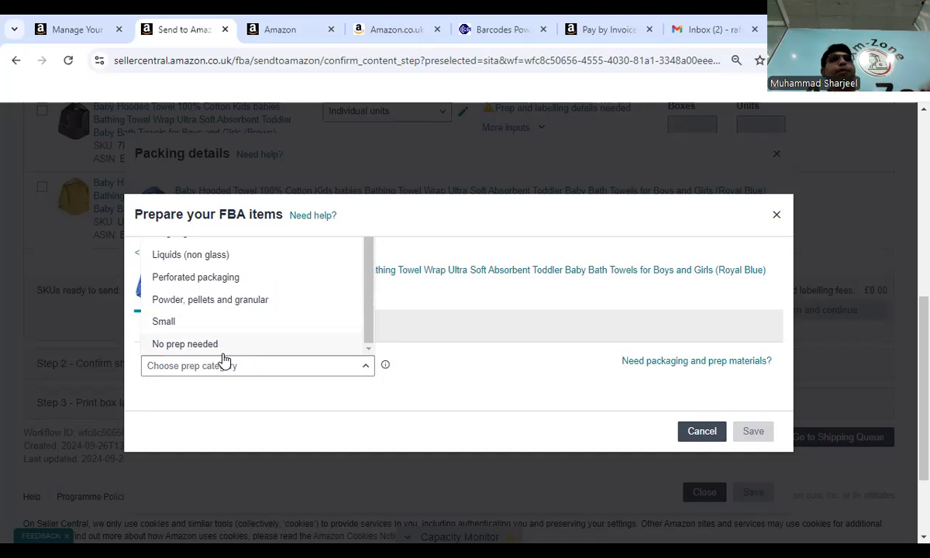
click(178, 344)
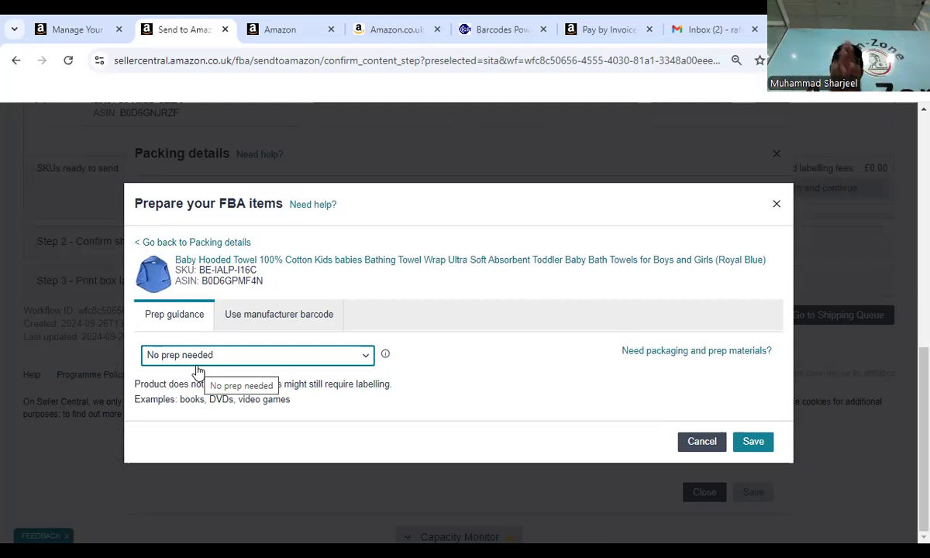
click(689, 494)
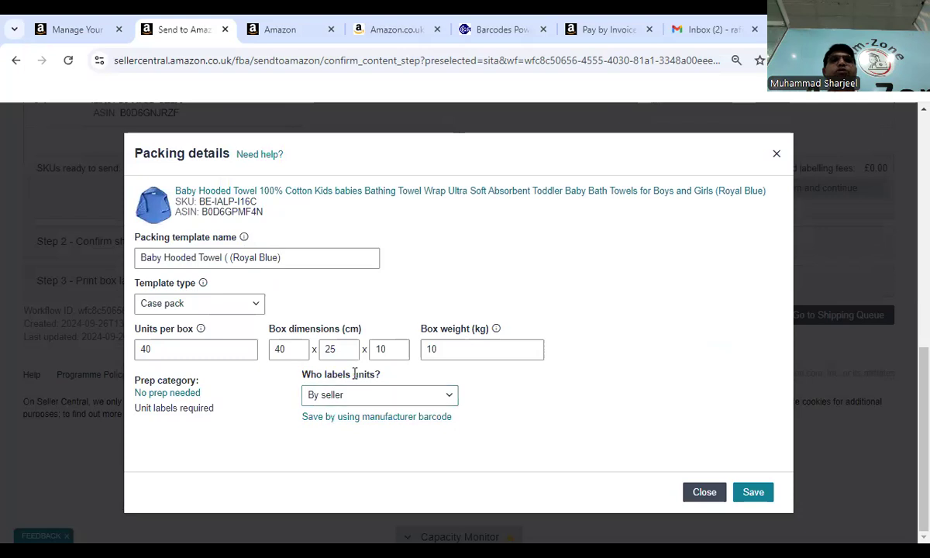
Step: Review the options for who labels the units and choose By Amazon (£0.27 per unit fee)
drag(305, 375, 401, 377)
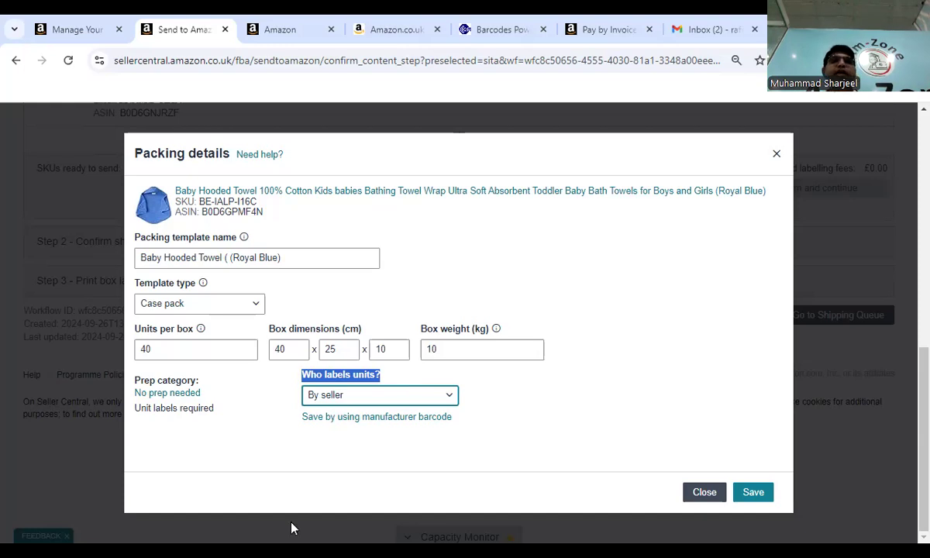
key(alt+Down)
key(Escape)
key(alt+Down)
key(Escape)
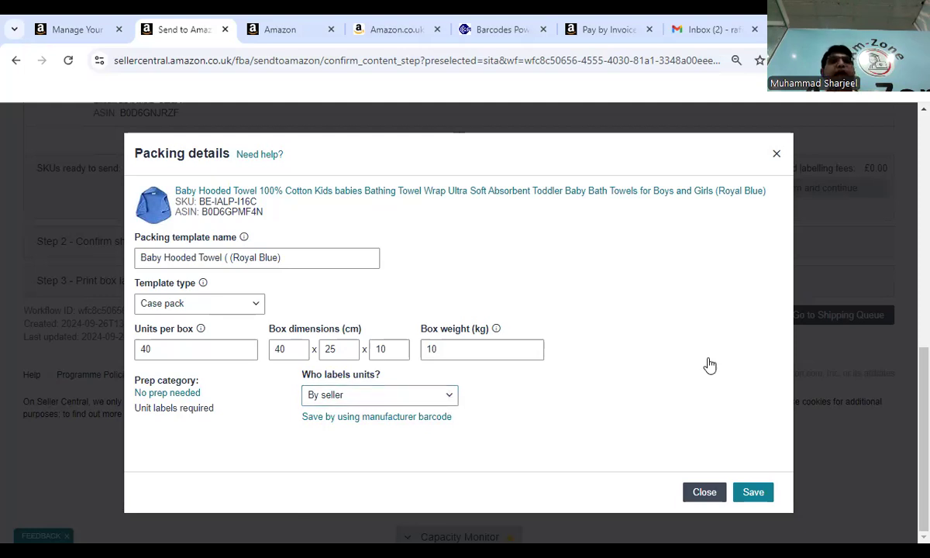
key(space)
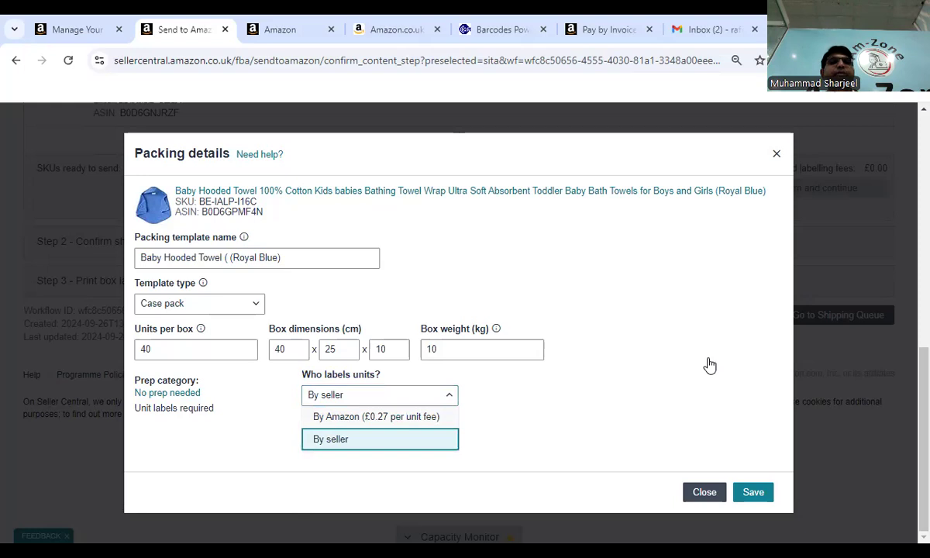
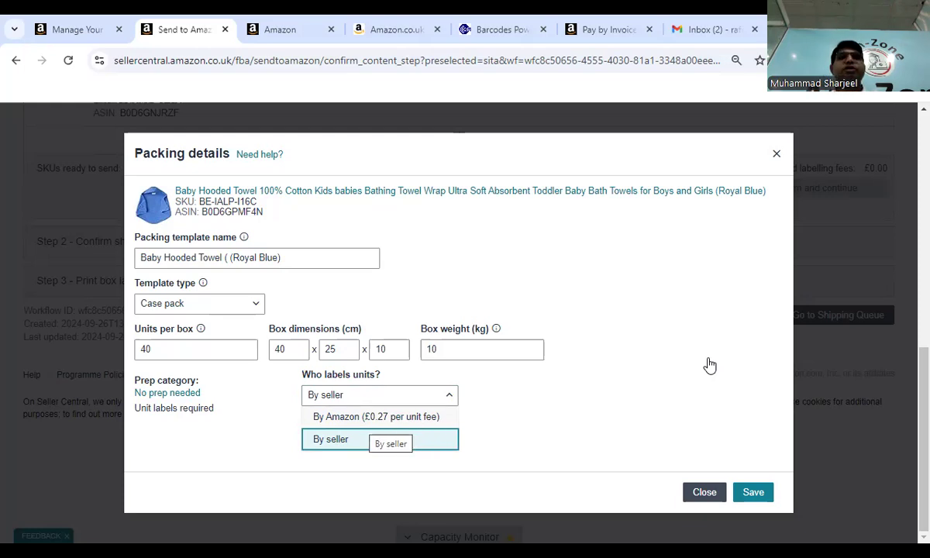
key(Up)
key(Return)
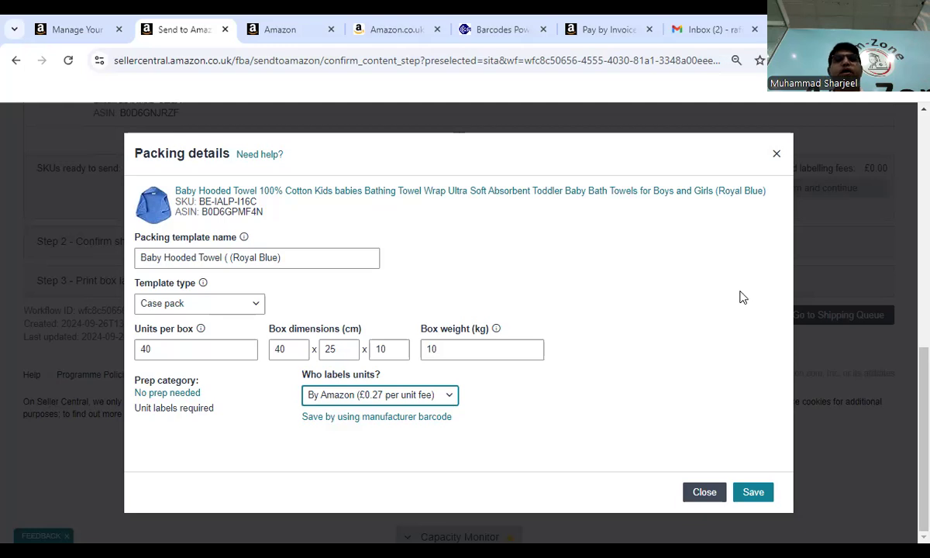
Step: Try to save the Royal Blue towel's packing template with labelling by Amazon, and close its packing details
key(alt+Down)
click(551, 370)
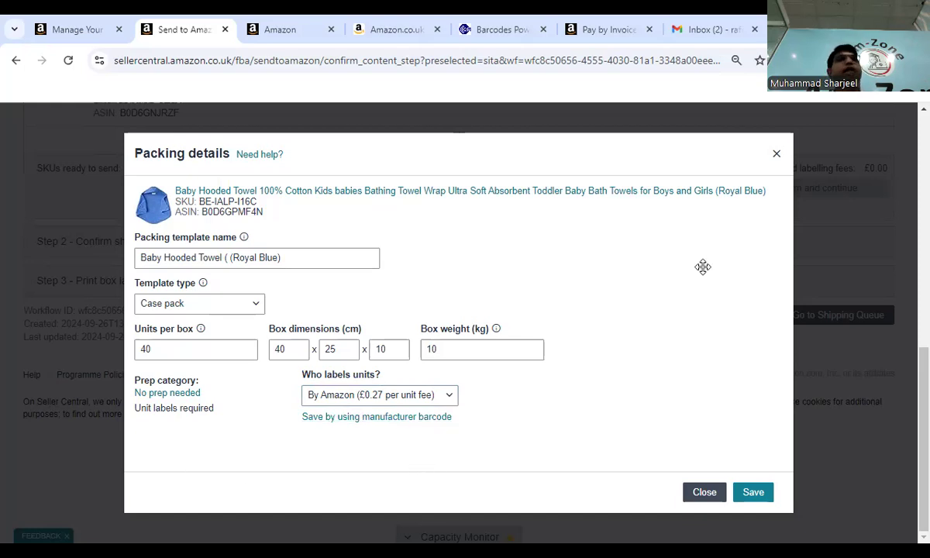
click(752, 494)
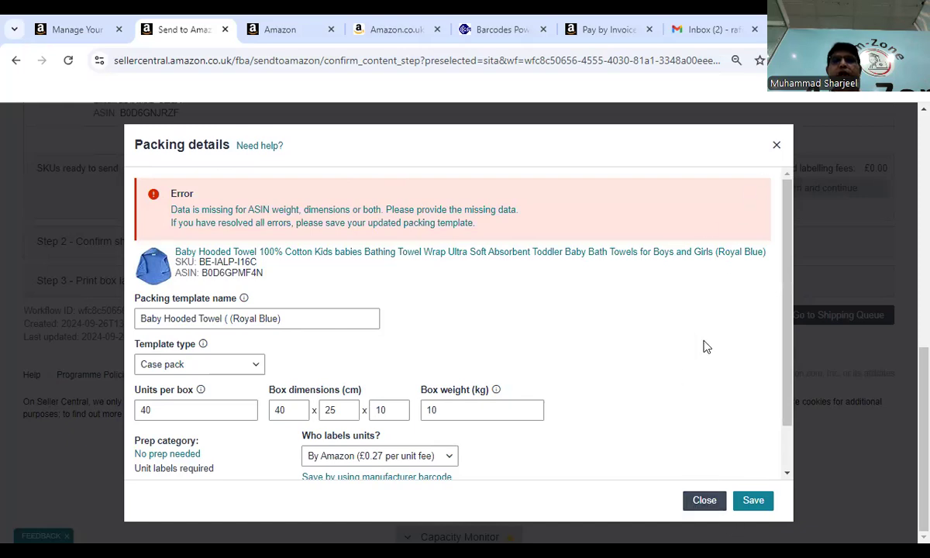
click(776, 145)
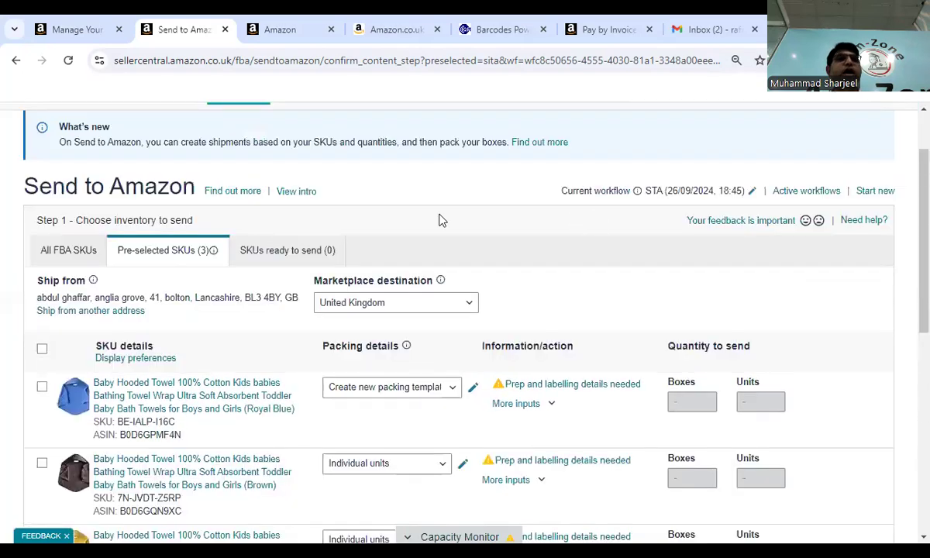
scroll(313, 245, down, 3)
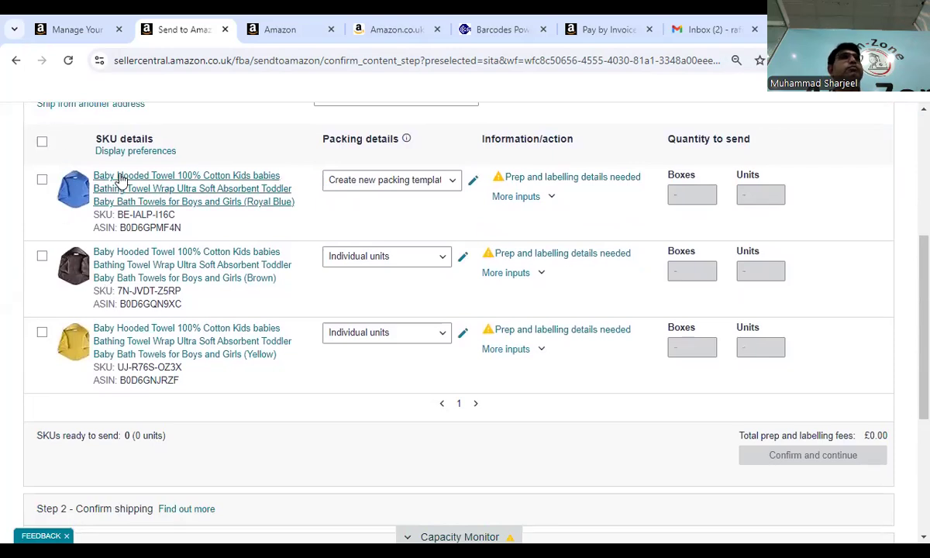
scroll(286, 236, up, 1)
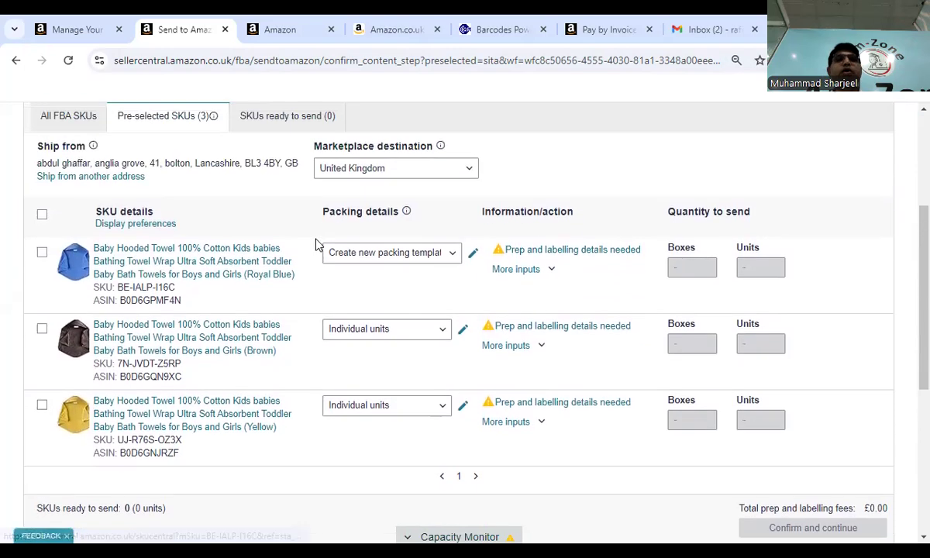
click(453, 257)
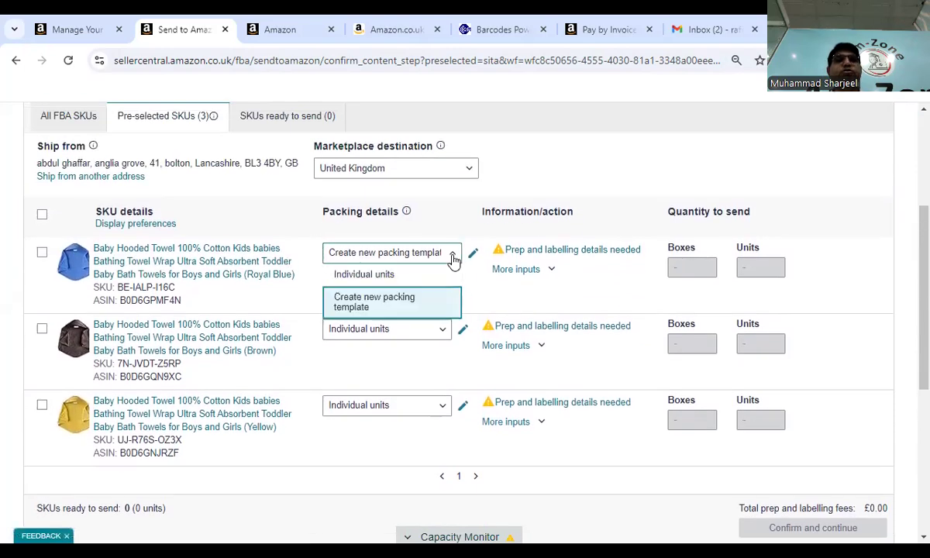
click(363, 304)
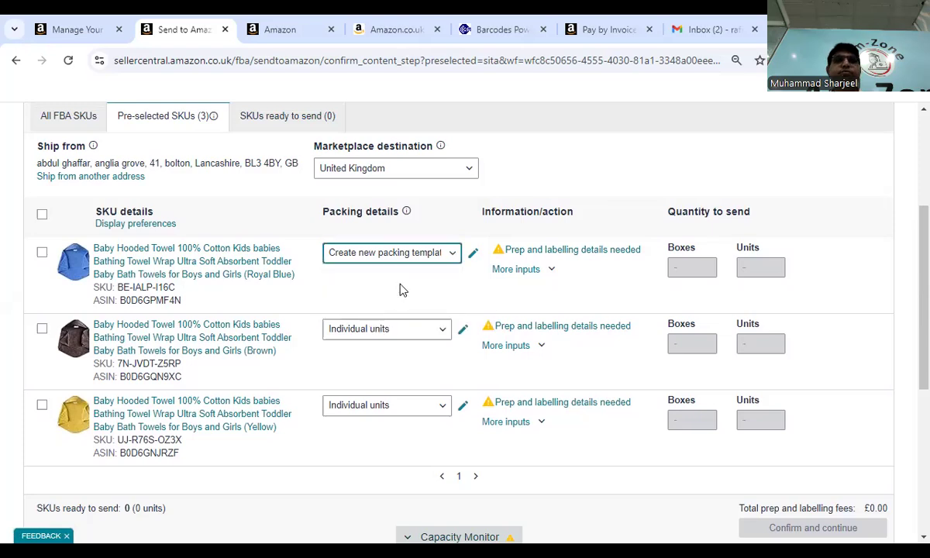
click(473, 253)
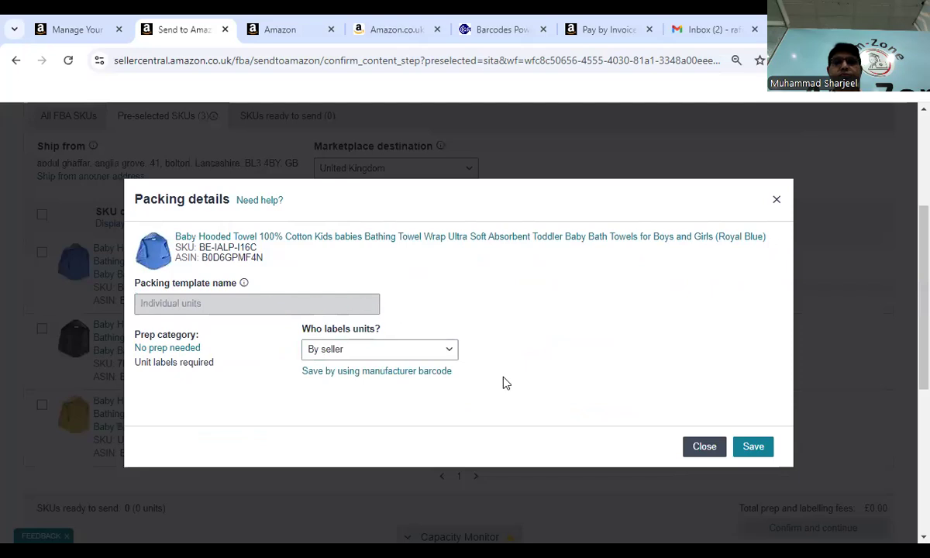
click(705, 446)
Step: Create a new packing template for the Brown towel, naming it "Baby Hooded Towel Brown" with the product name copied from its title
click(405, 334)
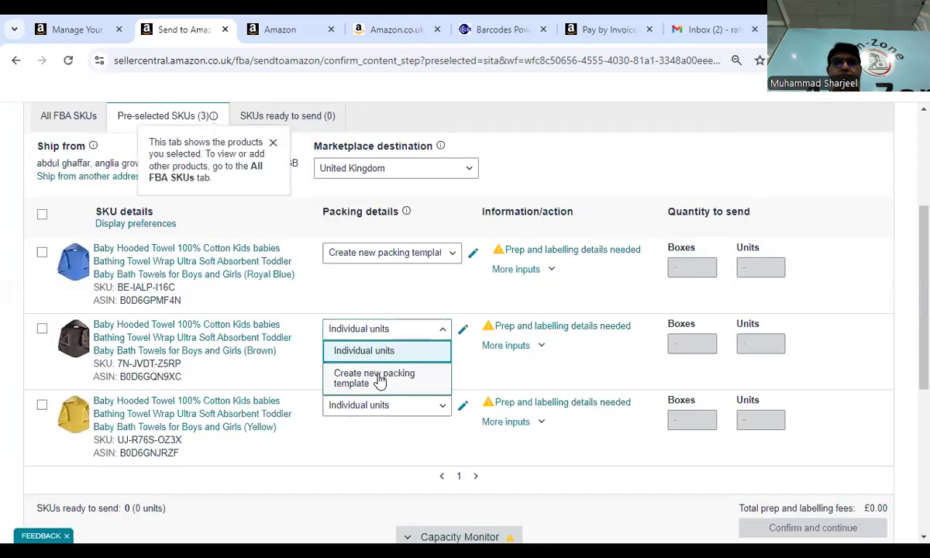
click(380, 378)
click(181, 254)
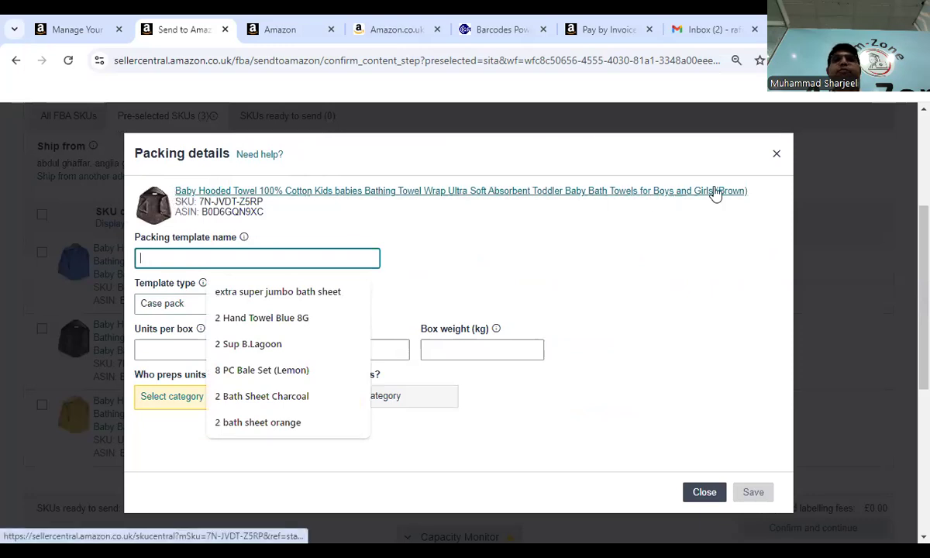
drag(756, 193, 721, 189)
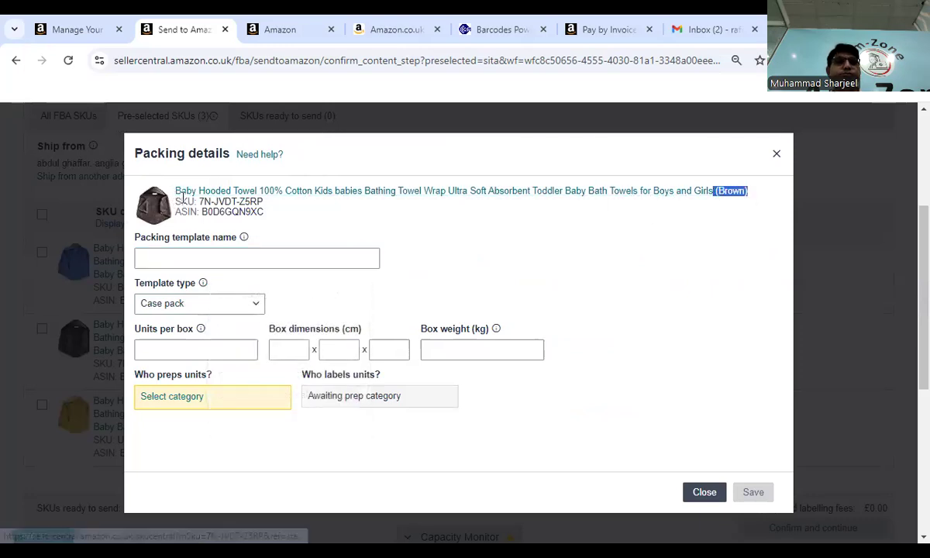
drag(171, 189, 263, 191)
right_click(255, 194)
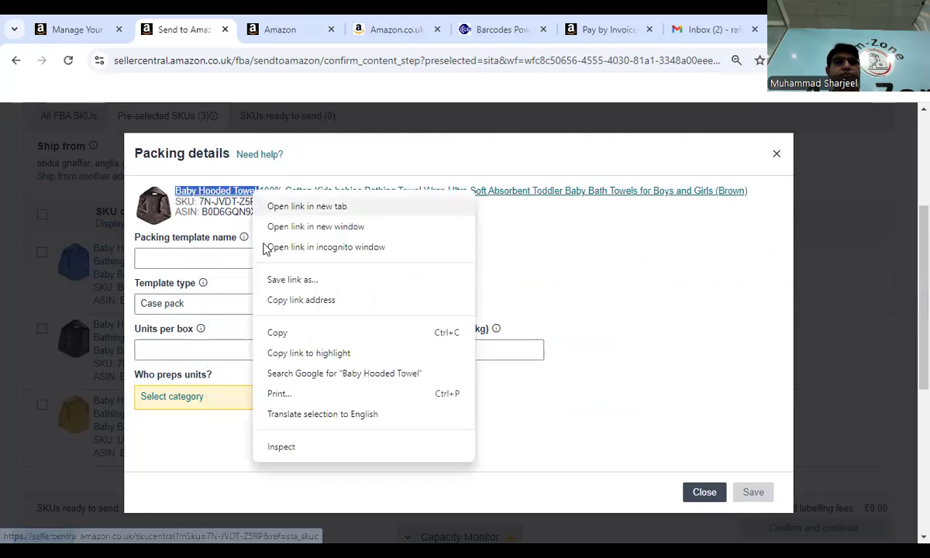
click(279, 333)
click(190, 258)
right_click(190, 259)
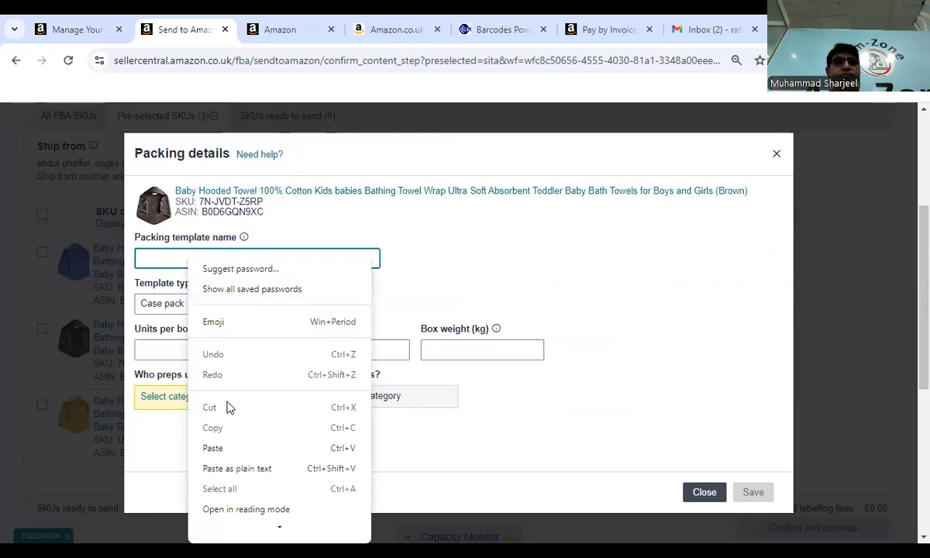
key(ctrl+v)
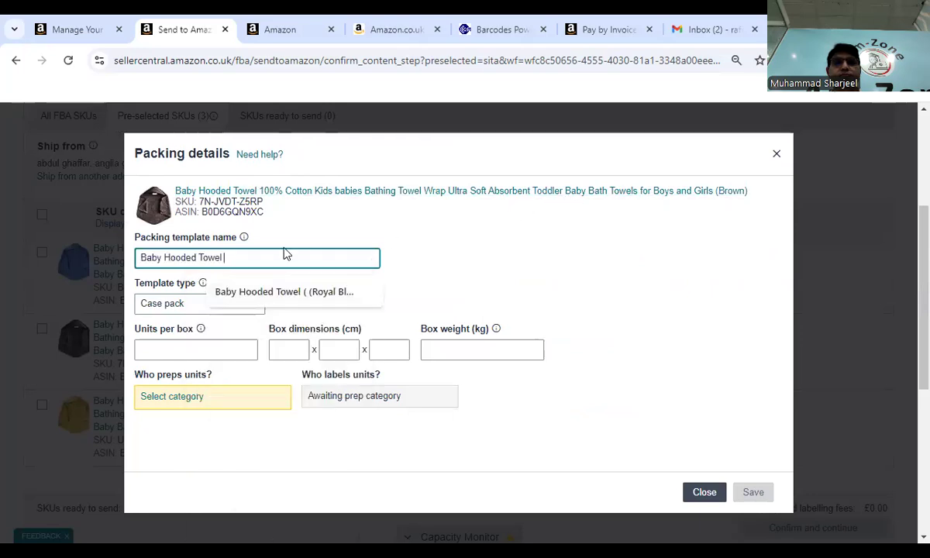
text(Brown)
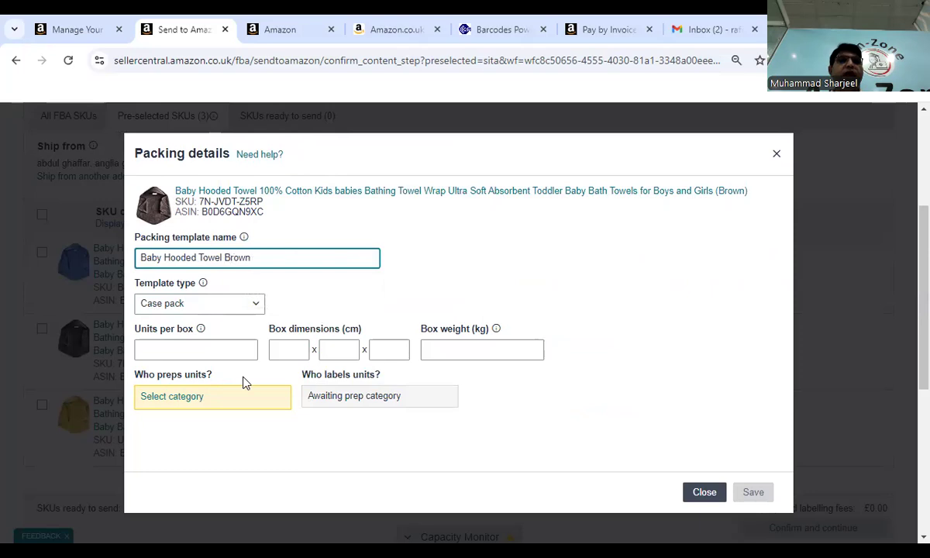
Step: Set the Brown towel's case pack to 40 units per box, with box dimensions of 40 x 25 x 10 cm and a weight of 10 kg
click(191, 353)
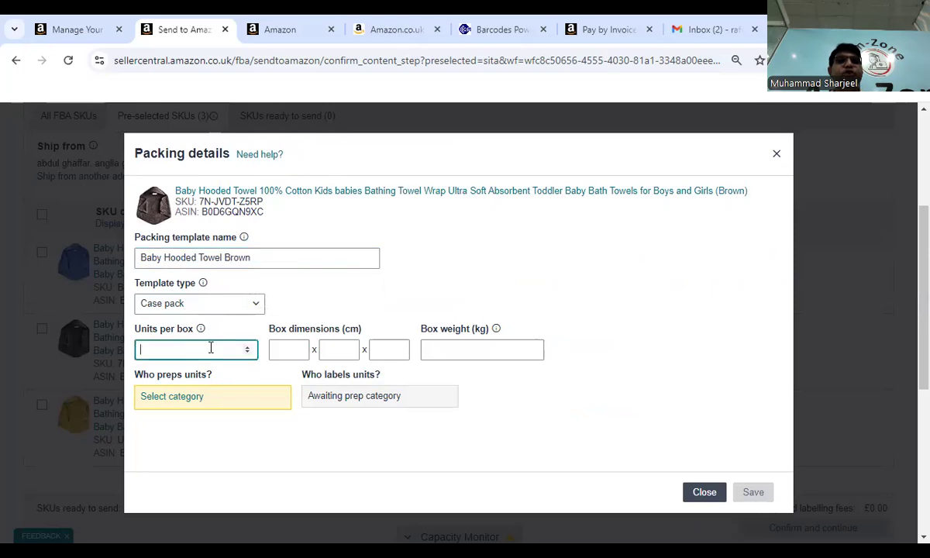
text(40)
click(287, 348)
text(40)
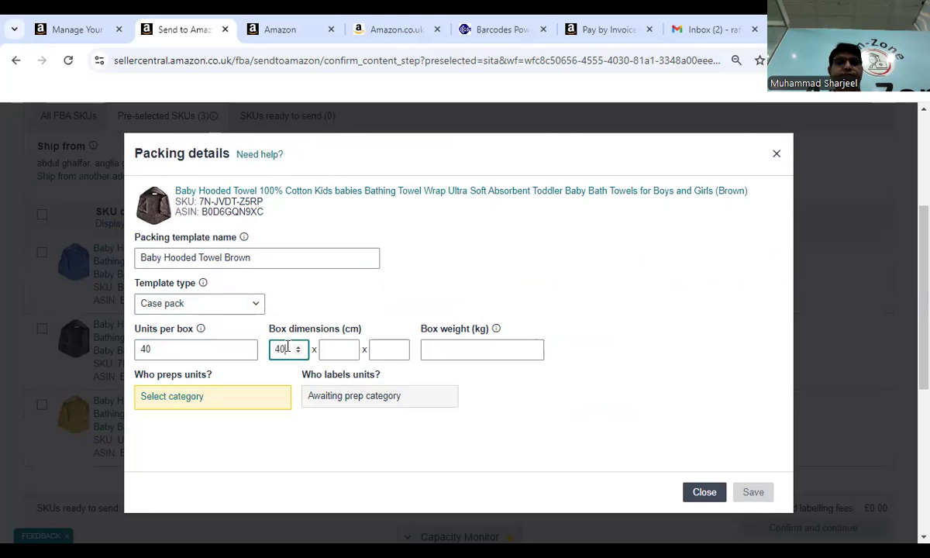
key(Tab)
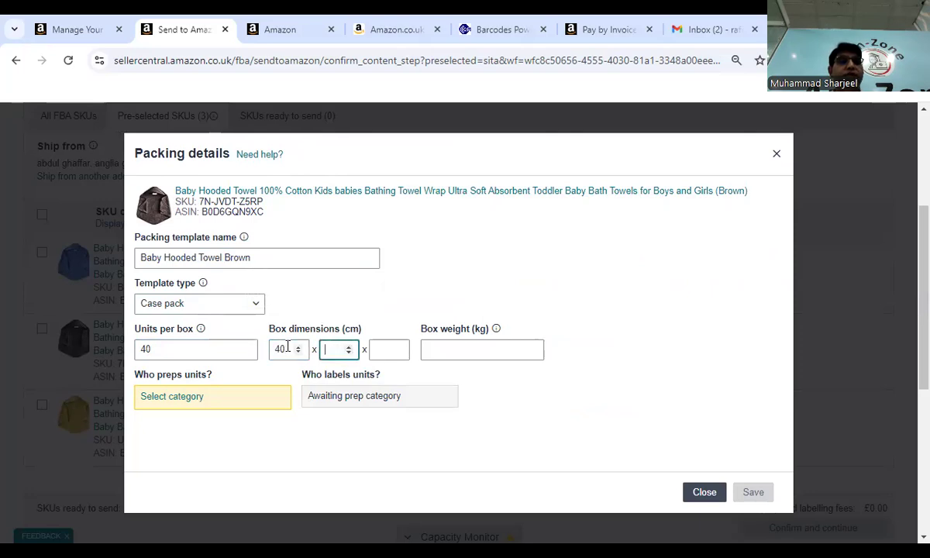
text(25)
key(Tab)
text(10)
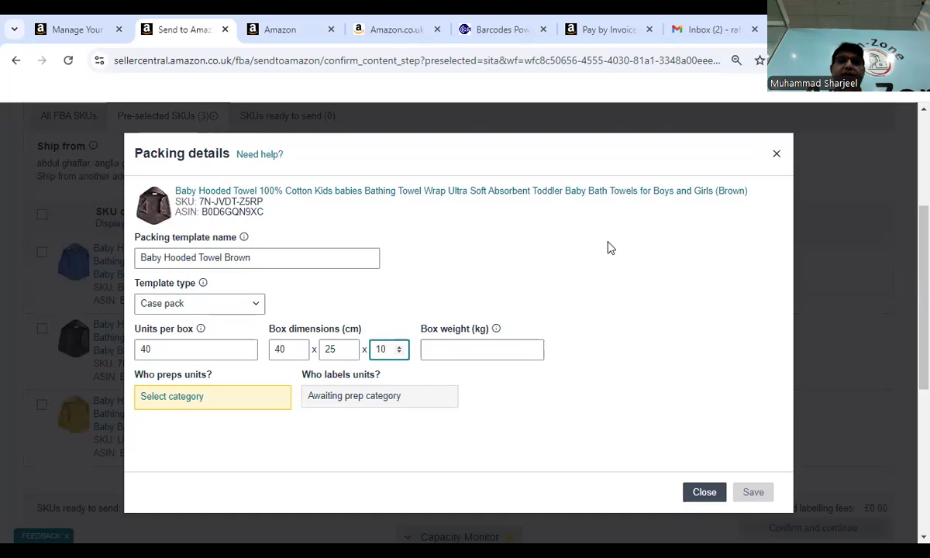
click(507, 346)
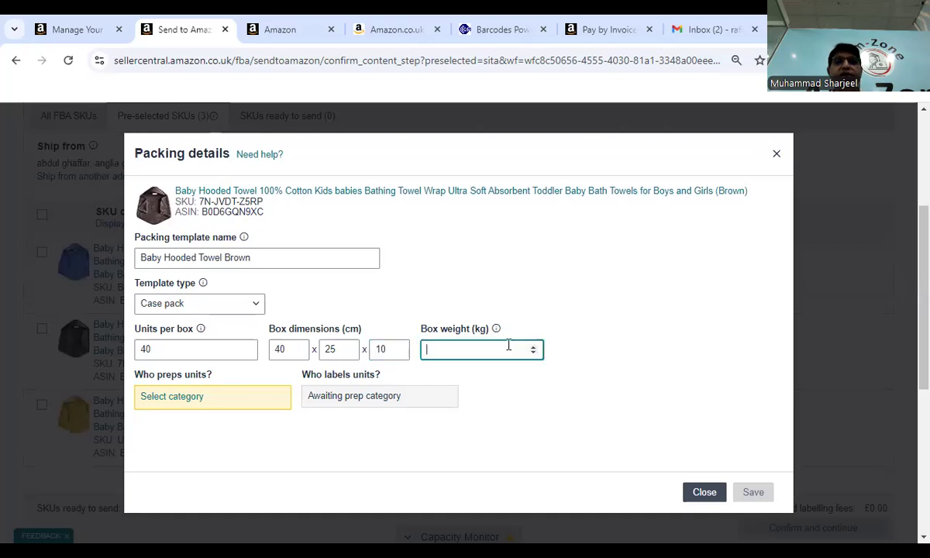
text(10)
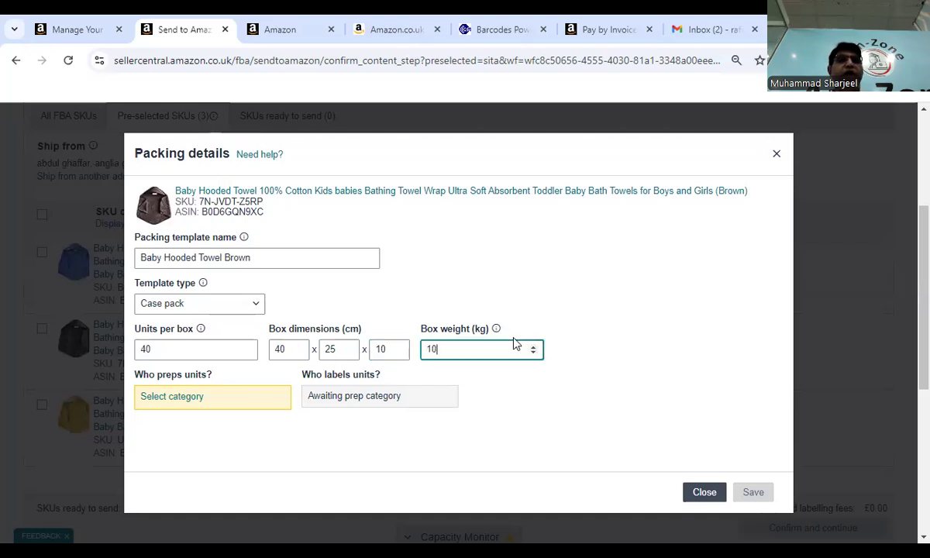
Step: Set the Brown towel's prep category to No prep needed and save it to the packing details
click(172, 396)
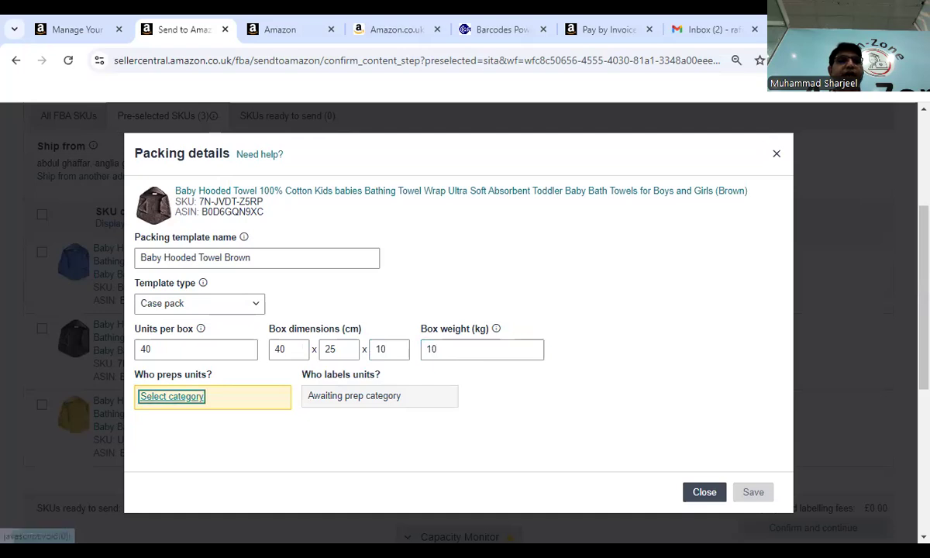
click(364, 369)
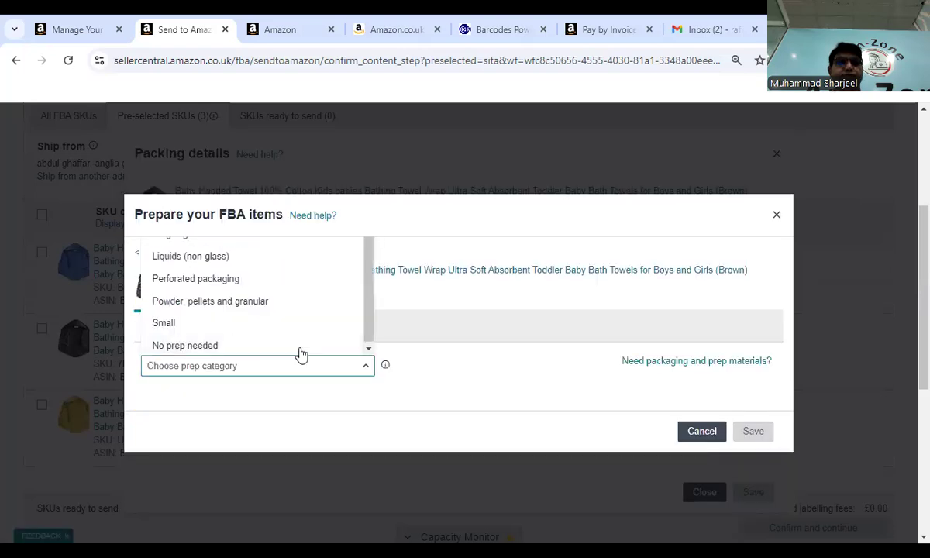
click(260, 349)
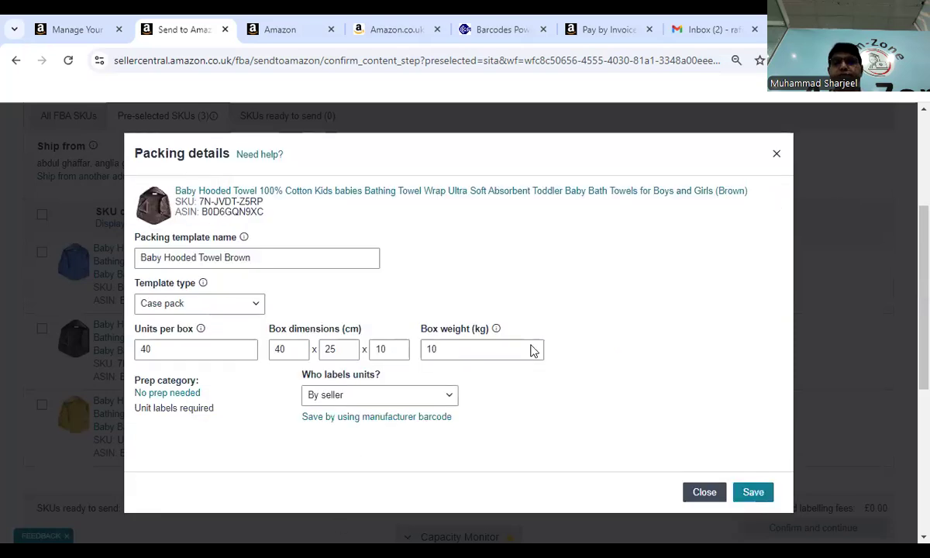
Step: Choose By Amazon (£0.27 per unit fee) for labelling the Brown towel's units, and submit the packing template for saving
scroll(532, 350, down, 1)
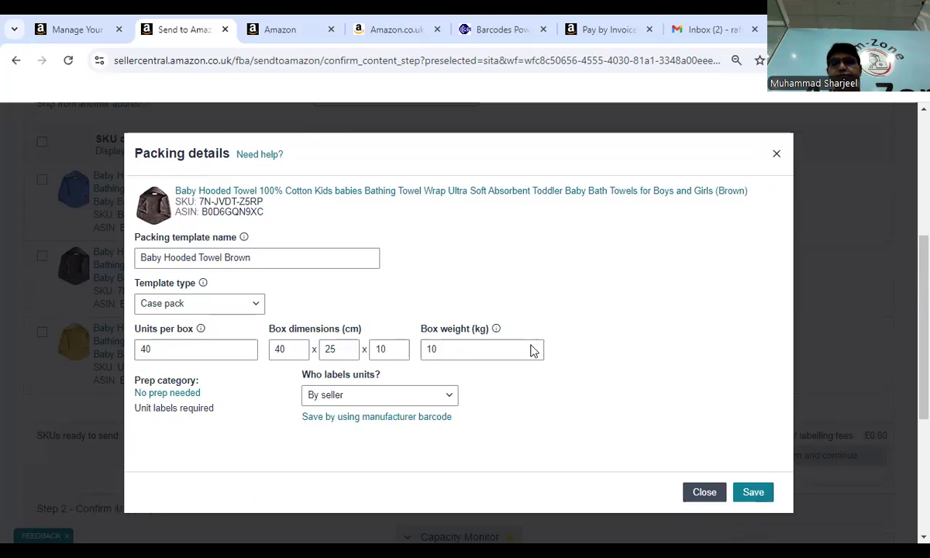
click(357, 432)
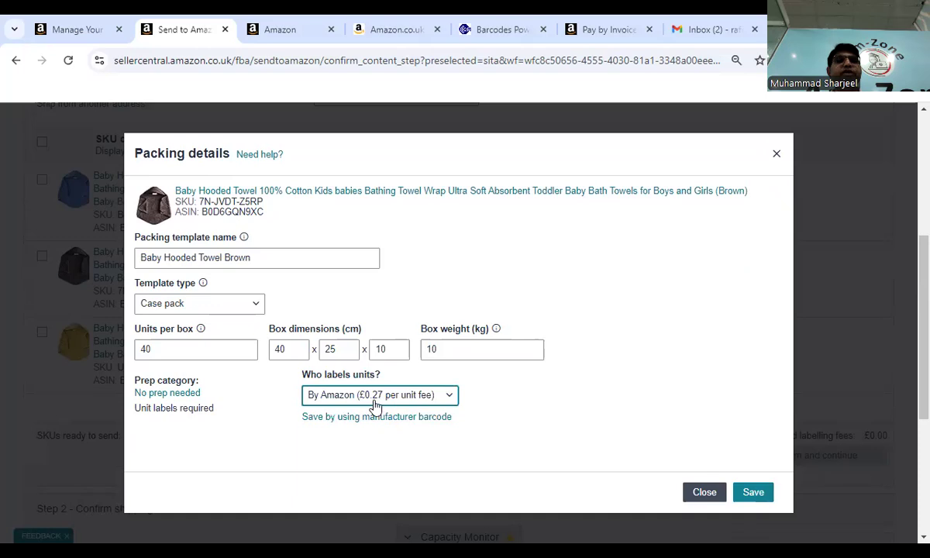
click(750, 493)
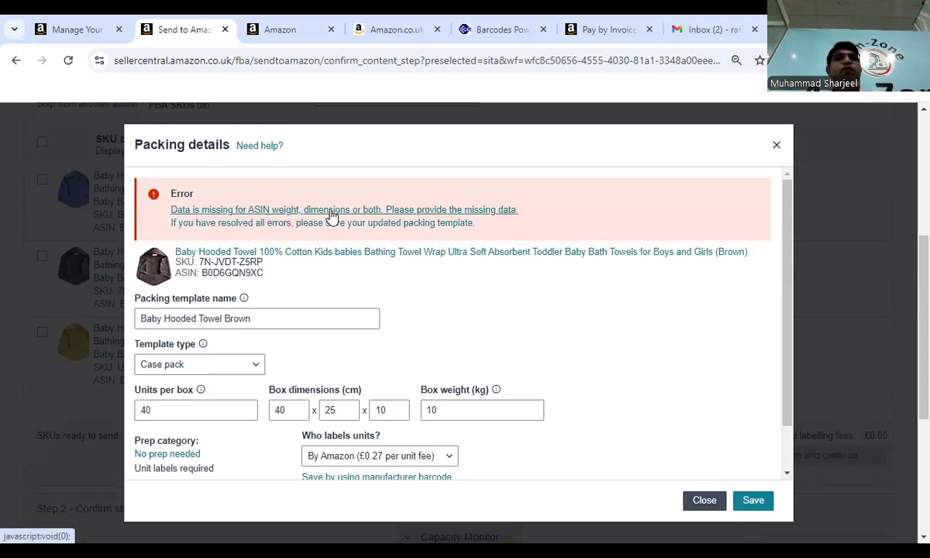
Step: Provide the Brown towel's missing package data as 20 x 10 x 5 cm with a weight of 1 kg, and save it
click(357, 214)
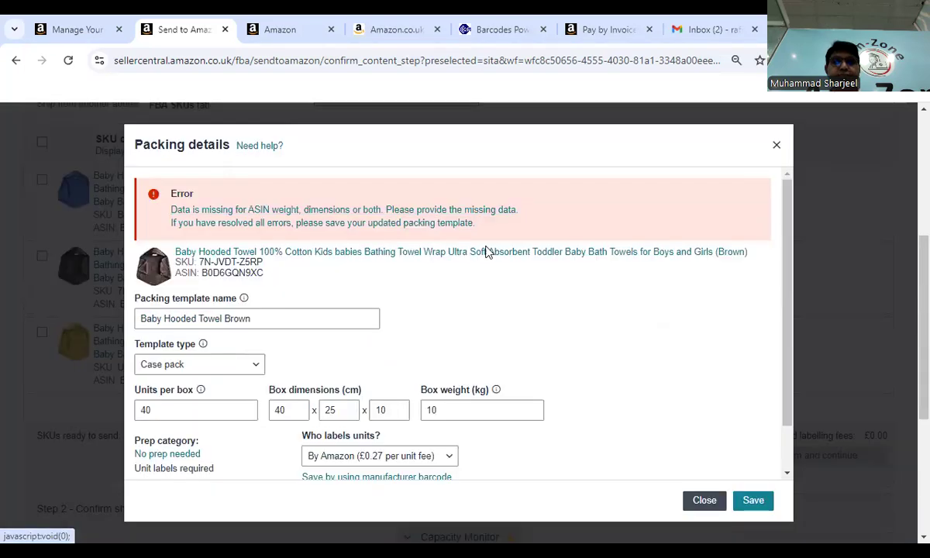
click(461, 211)
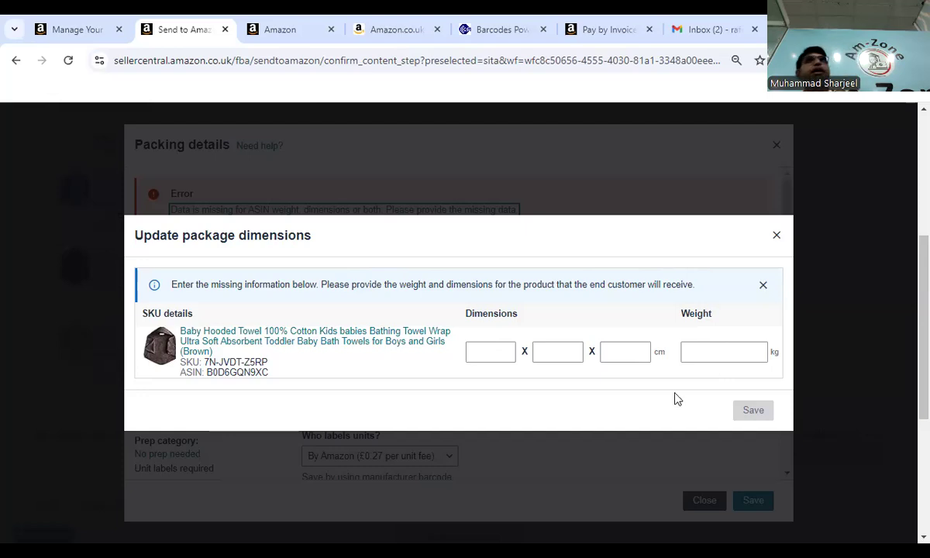
click(490, 352)
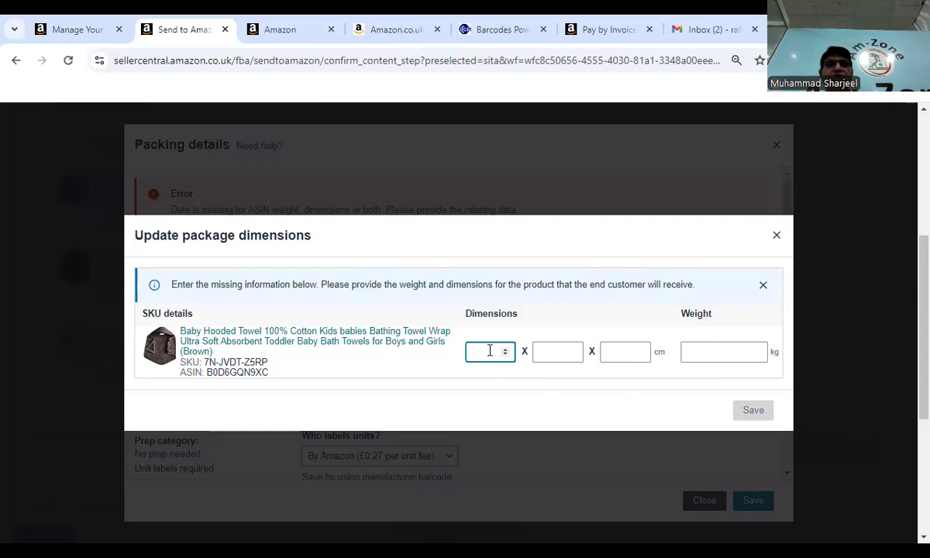
text(20)
key(Tab)
text(10)
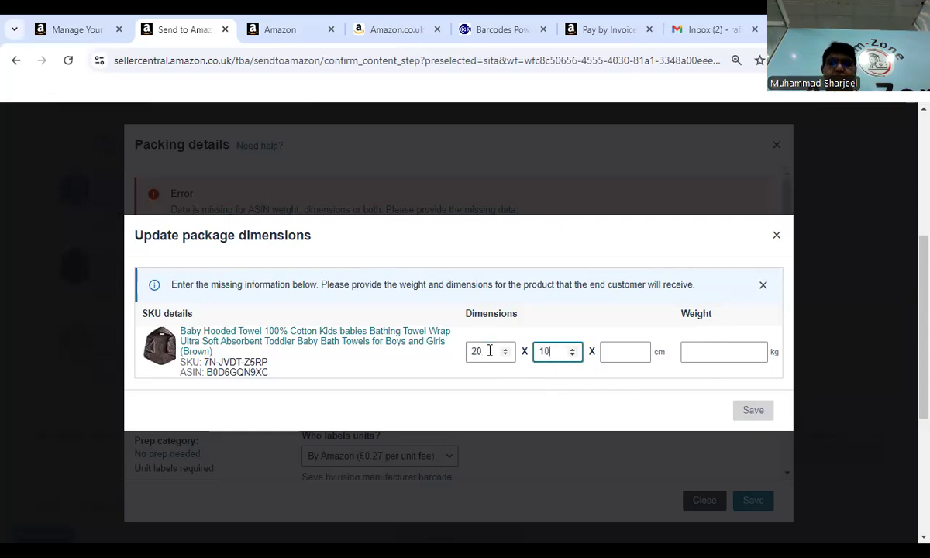
key(Tab)
text(5)
click(692, 351)
text(1)
click(723, 308)
click(751, 413)
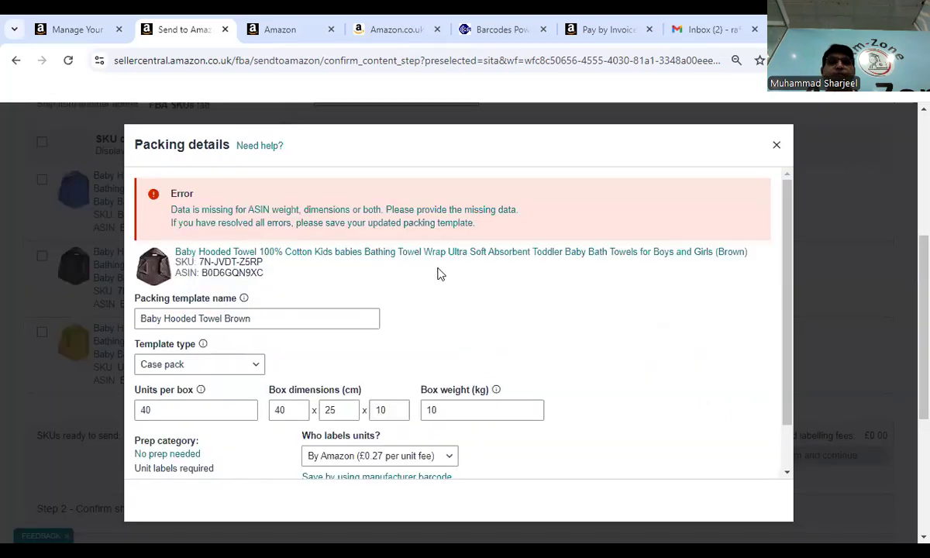
Step: Save the updated packing template and assign "Baby Hooded Towel Brown" as the Brown towel's packing details
click(367, 234)
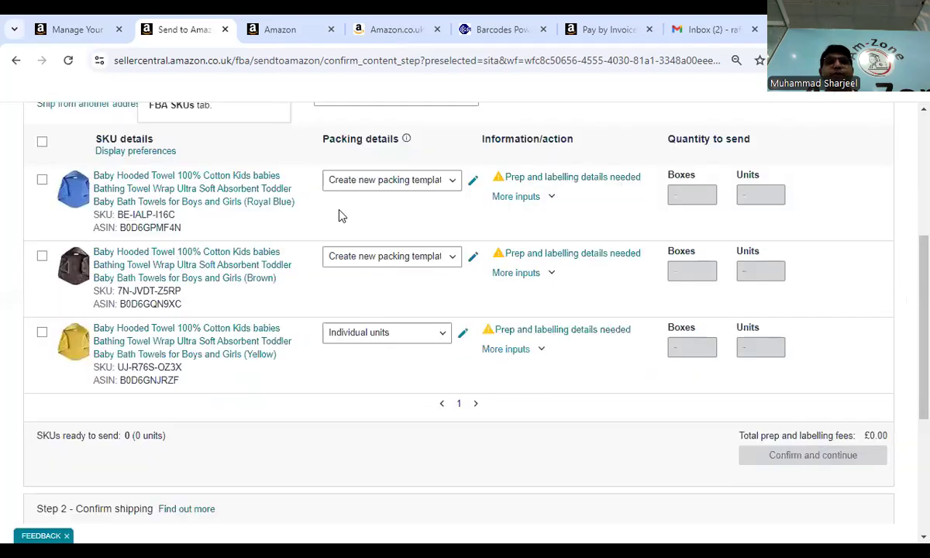
click(442, 260)
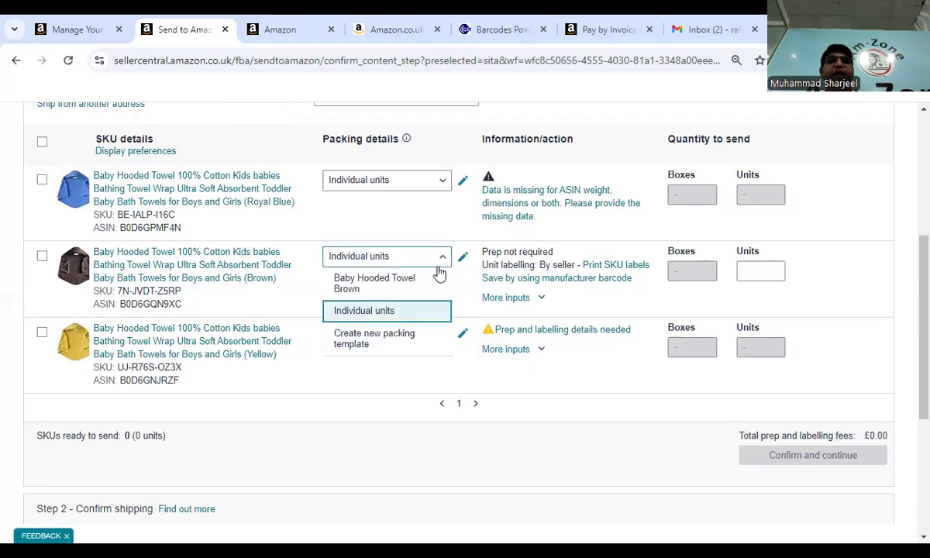
click(378, 287)
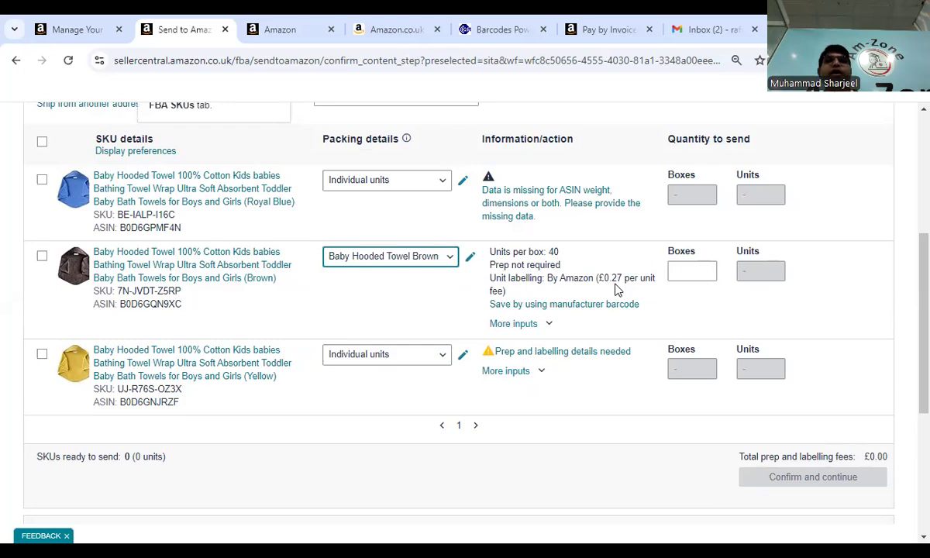
Step: Create a new packing template for the Yellow towel and name it "Baby Hooded Towel Yellow"
click(392, 362)
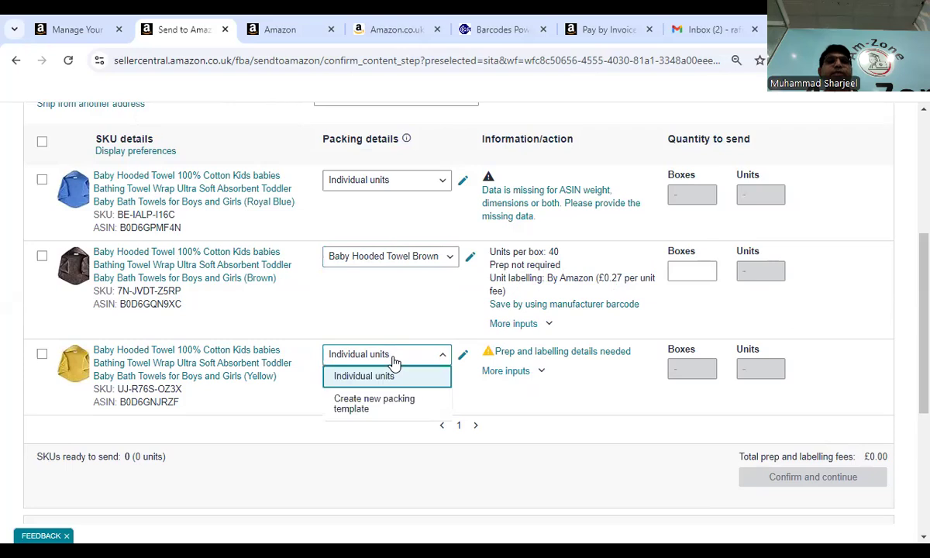
click(380, 401)
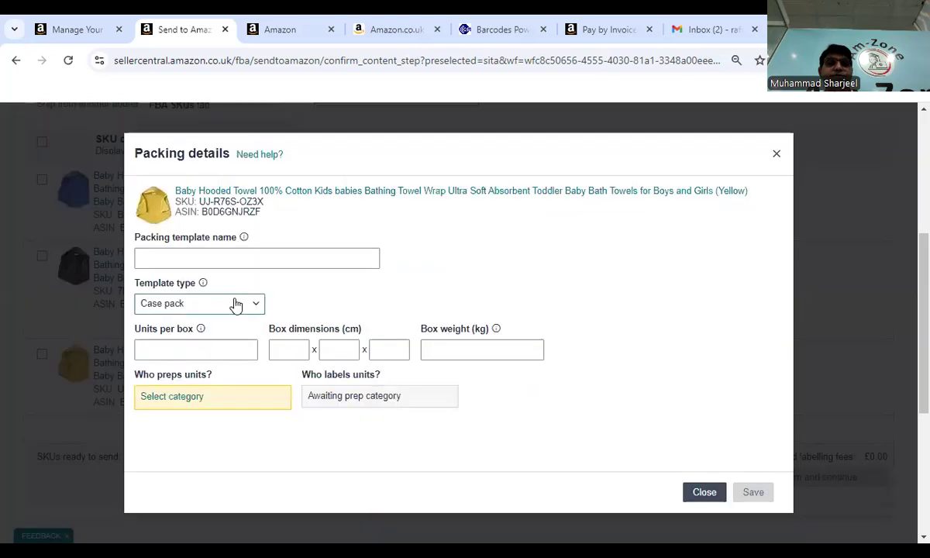
click(239, 257)
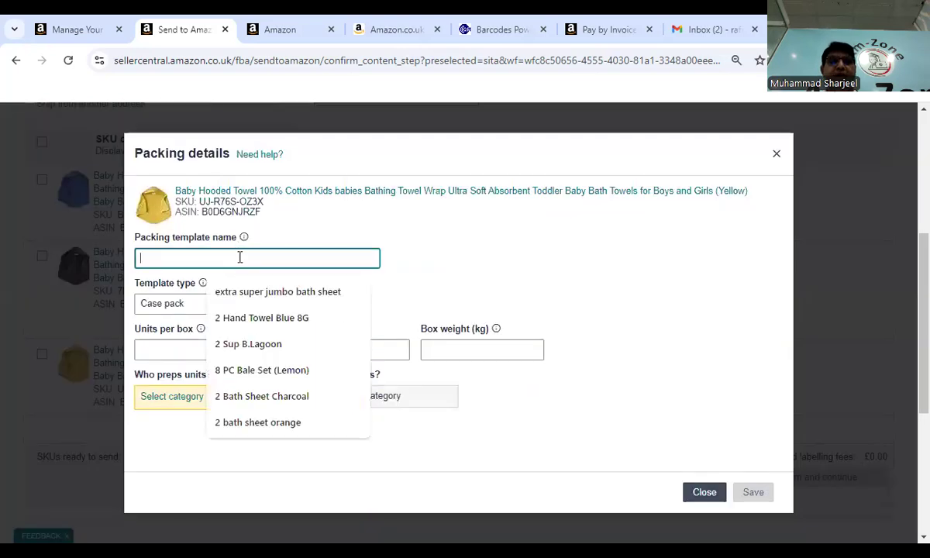
text(BBH)
key(BackSpace)
key(BackSpace)
text(aby Ho)
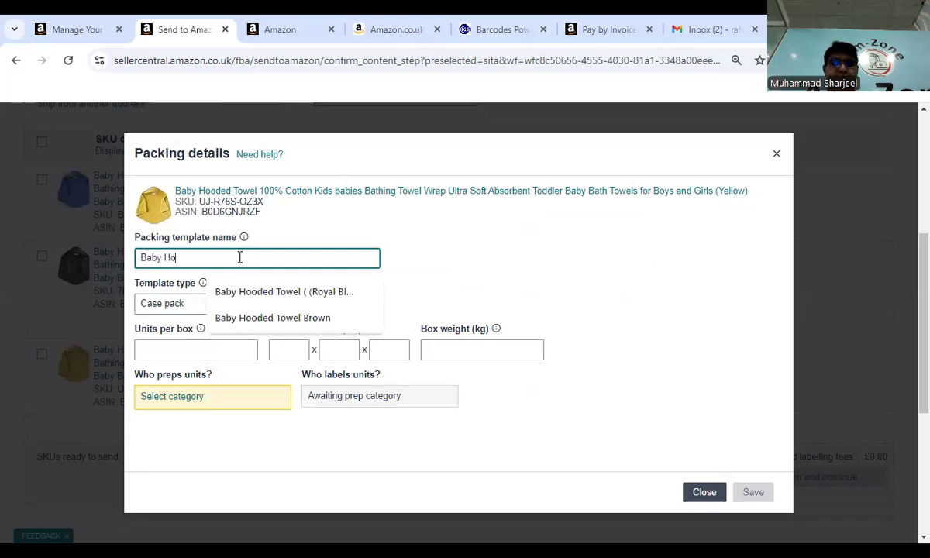
text(oded)
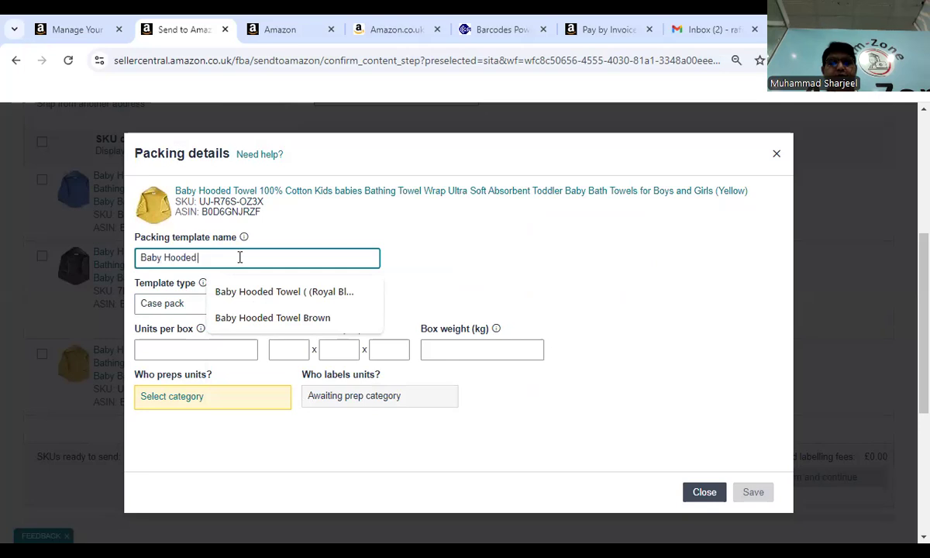
text( Towel Y)
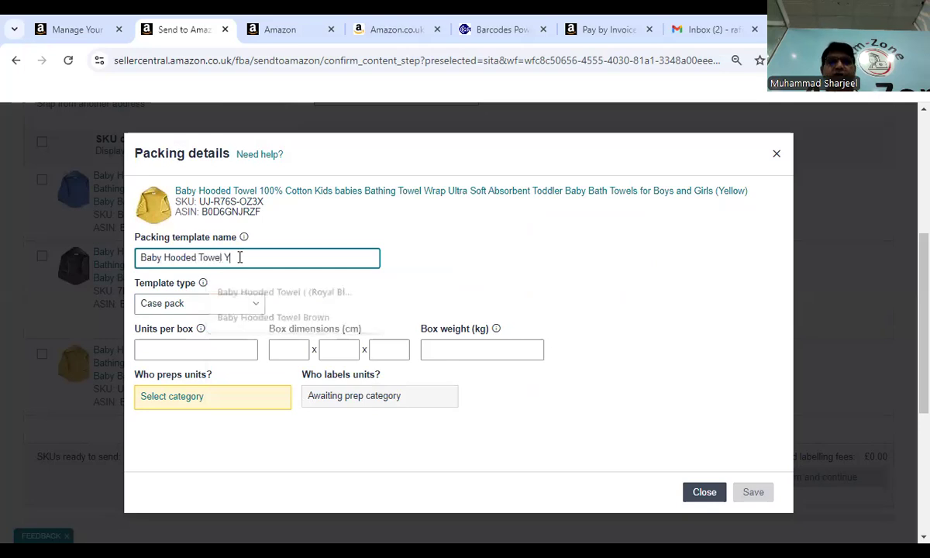
text(ellow)
Step: Set the Yellow template's case pack to 40 units per box, box dimensions of 40 x 25 x 15 cm and a box weight of 10 kg
click(166, 351)
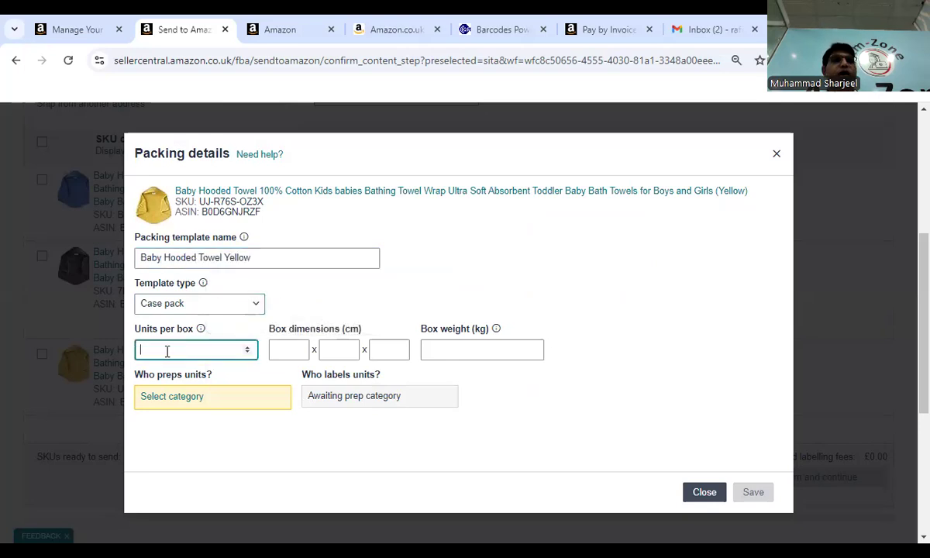
text(40)
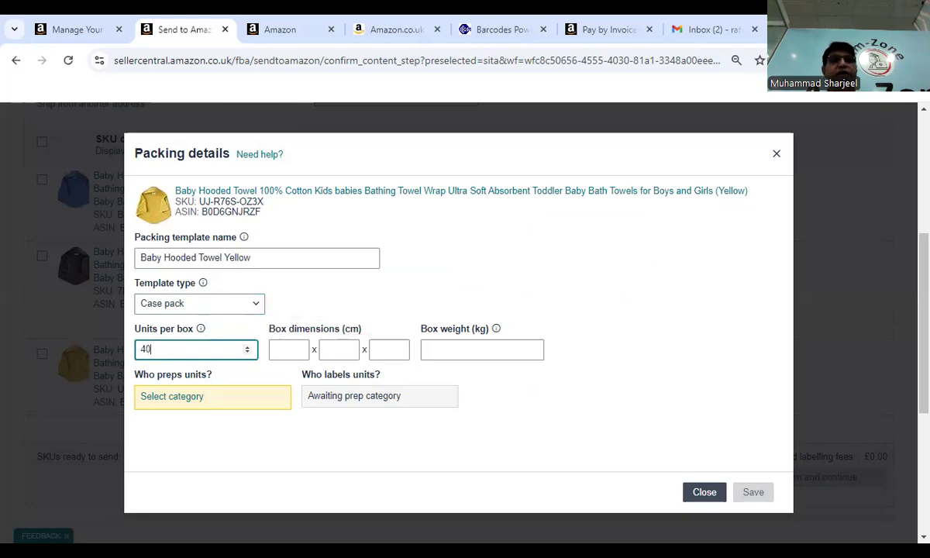
click(284, 354)
text(40)
key(Tab)
text(25)
key(Tab)
text(15)
key(Tab)
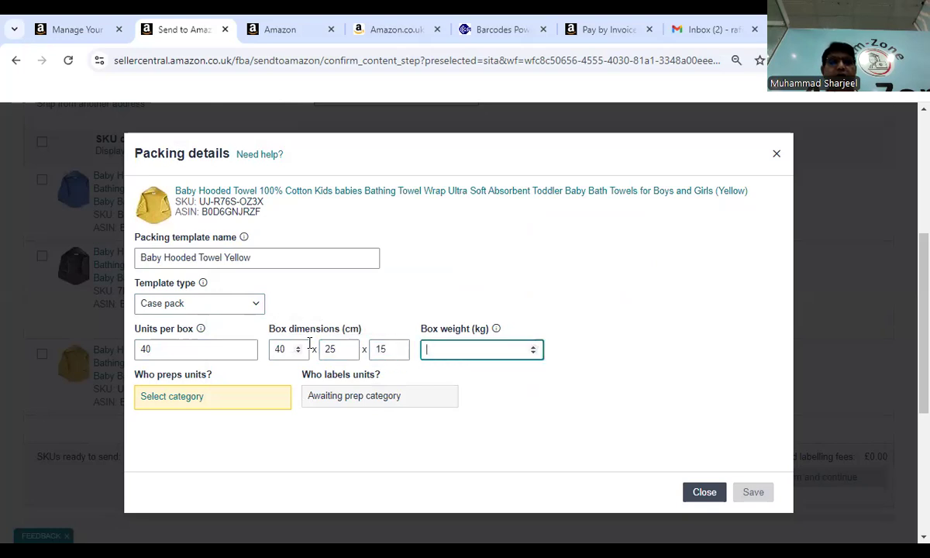
text(10)
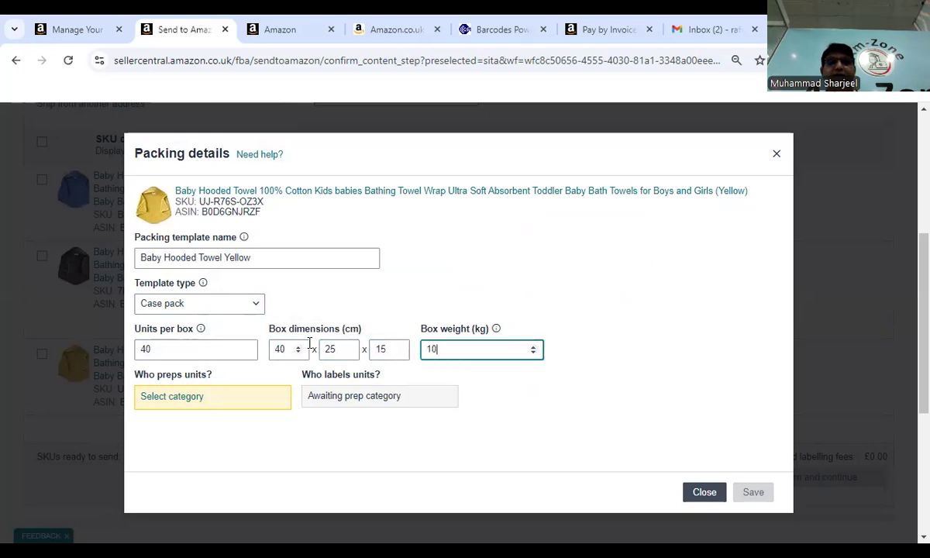
Step: Set the Yellow towel's prep category to No prep needed and save it to the packing details
click(166, 404)
click(280, 369)
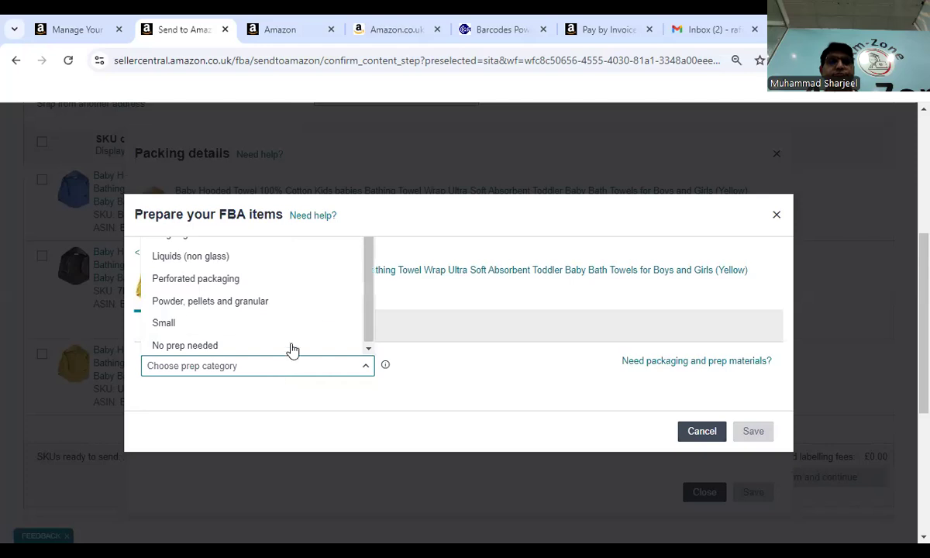
click(214, 346)
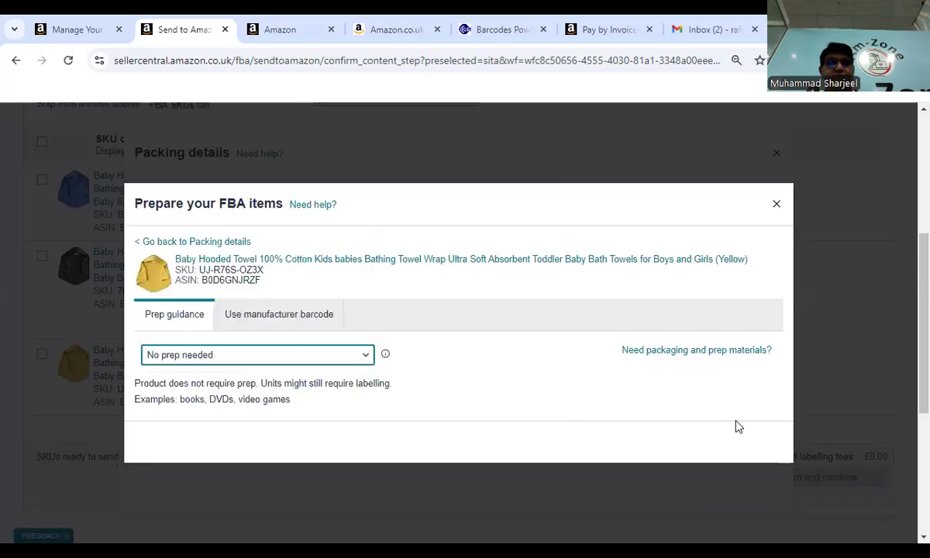
click(756, 441)
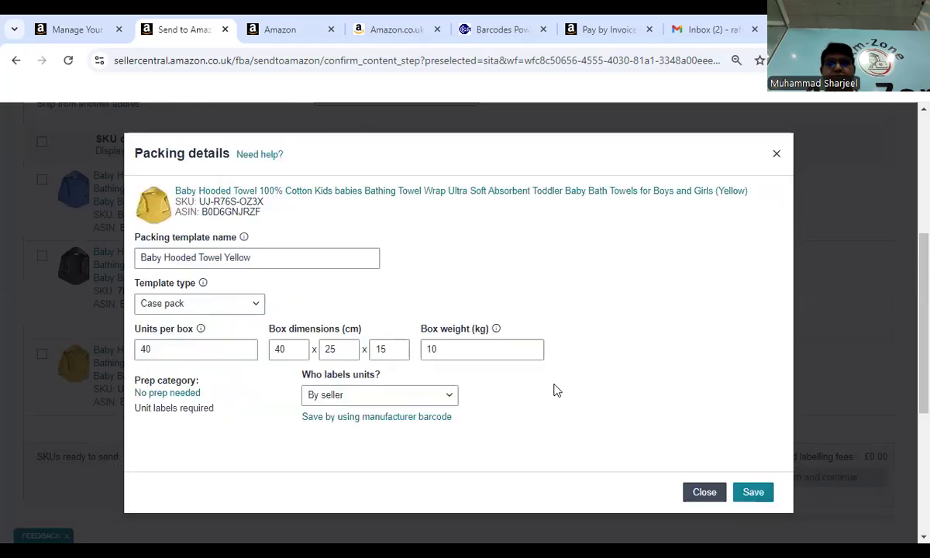
Step: Choose By Amazon (£0.27 per unit fee) for labelling the Yellow towel's units, and submit the packing template for saving
click(384, 400)
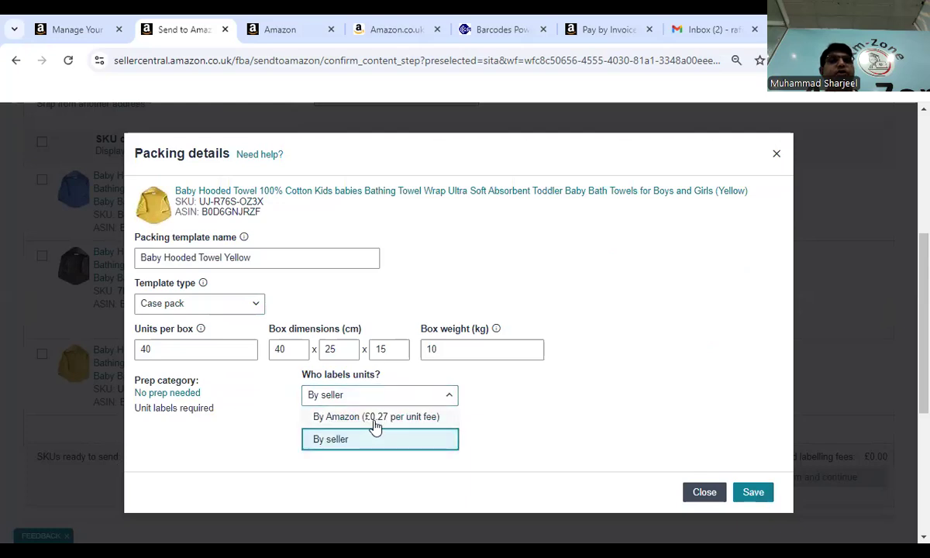
click(375, 419)
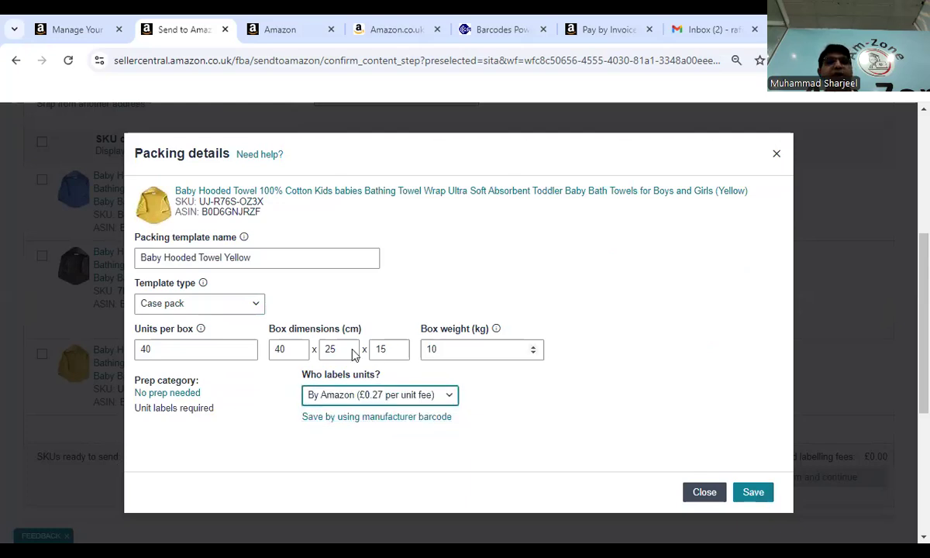
click(750, 498)
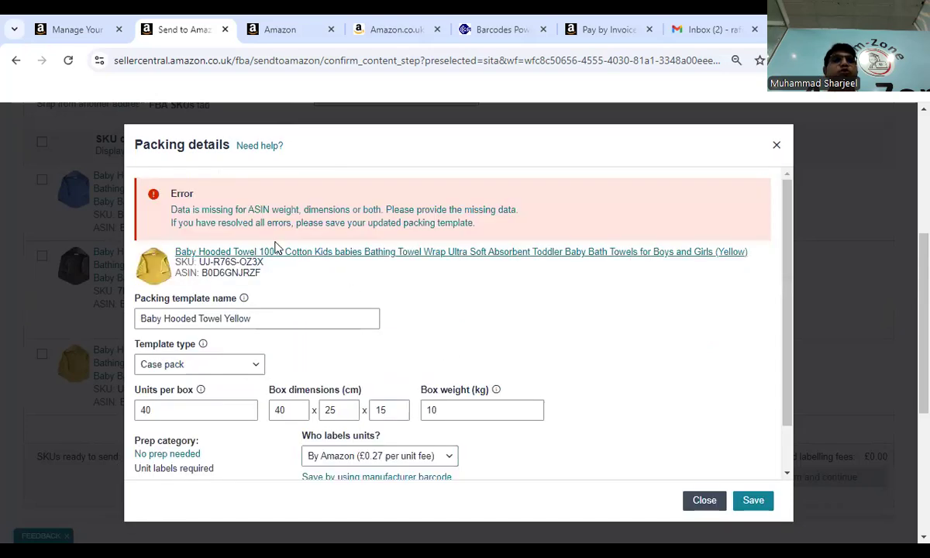
Step: Provide the Yellow towel's missing package data as 12 x 10 x 5 cm with a weight of 1 kg, and save it
click(320, 206)
click(490, 349)
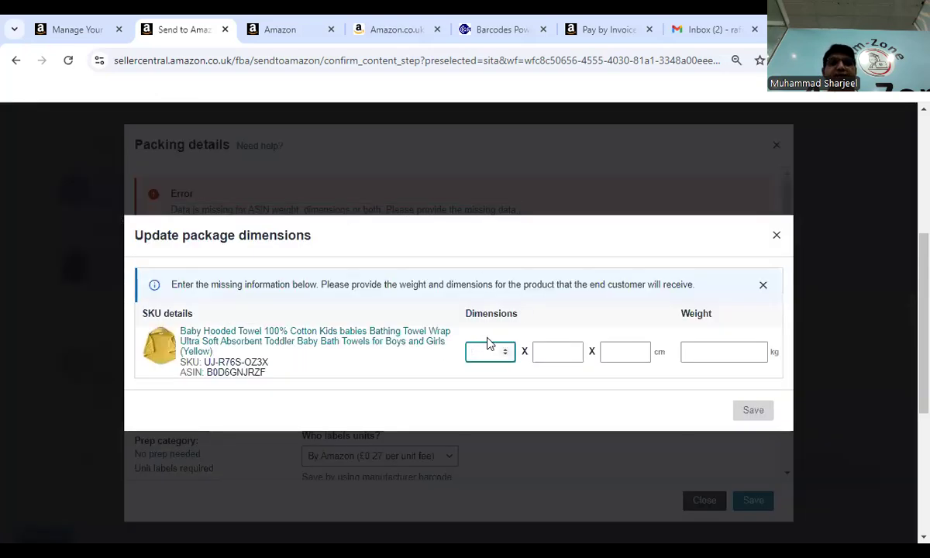
text(12)
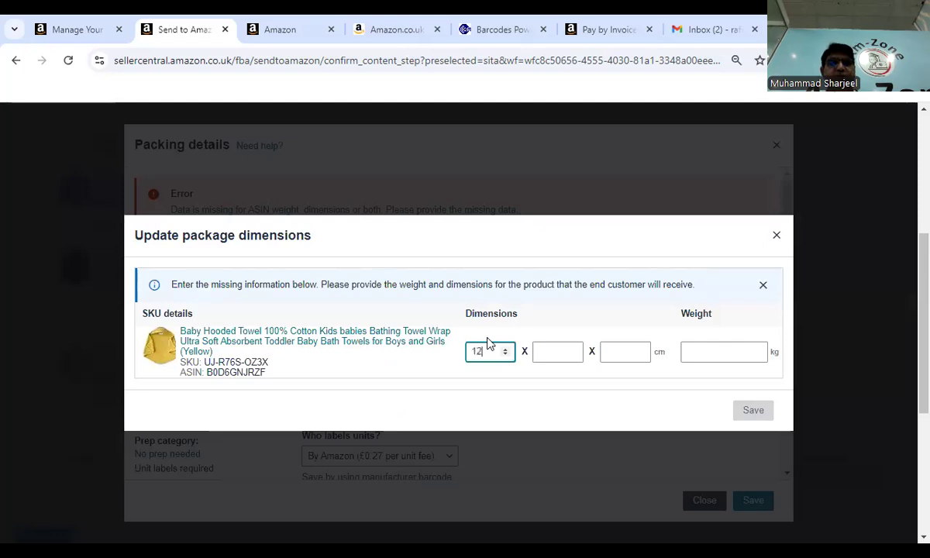
key(Tab)
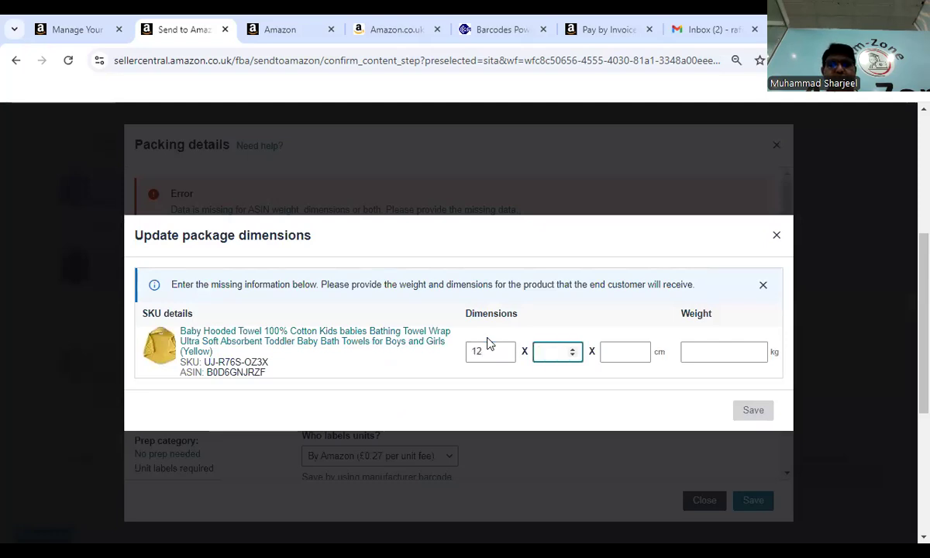
text(10)
key(Tab)
text(5)
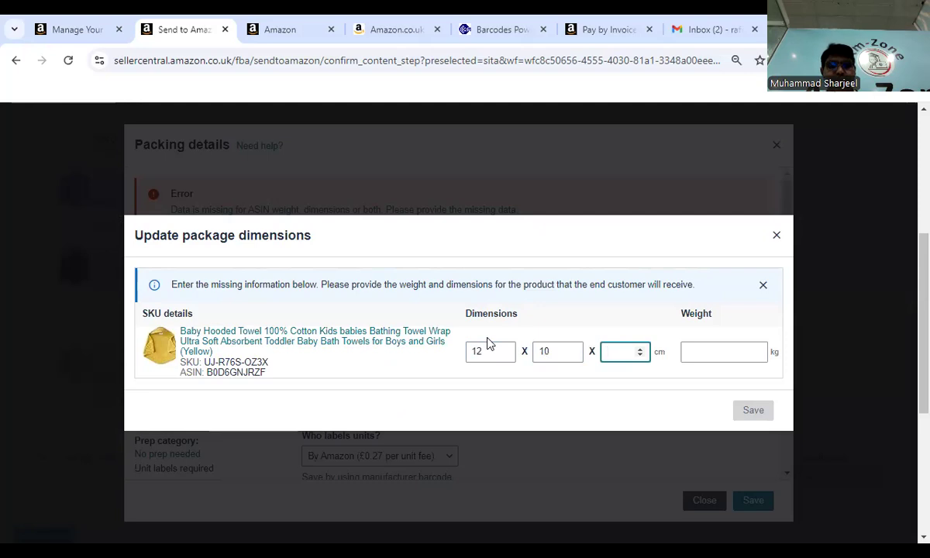
key(Tab)
text(1)
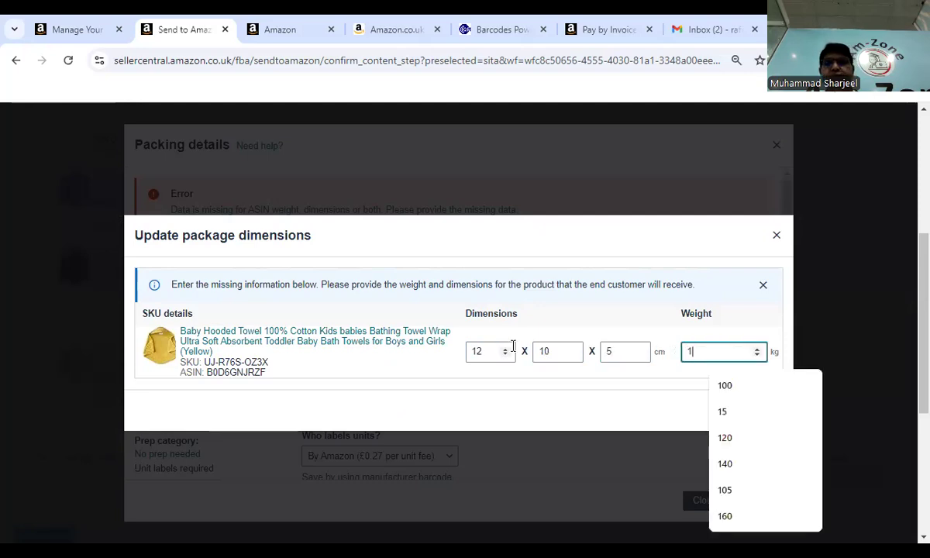
click(565, 413)
click(753, 411)
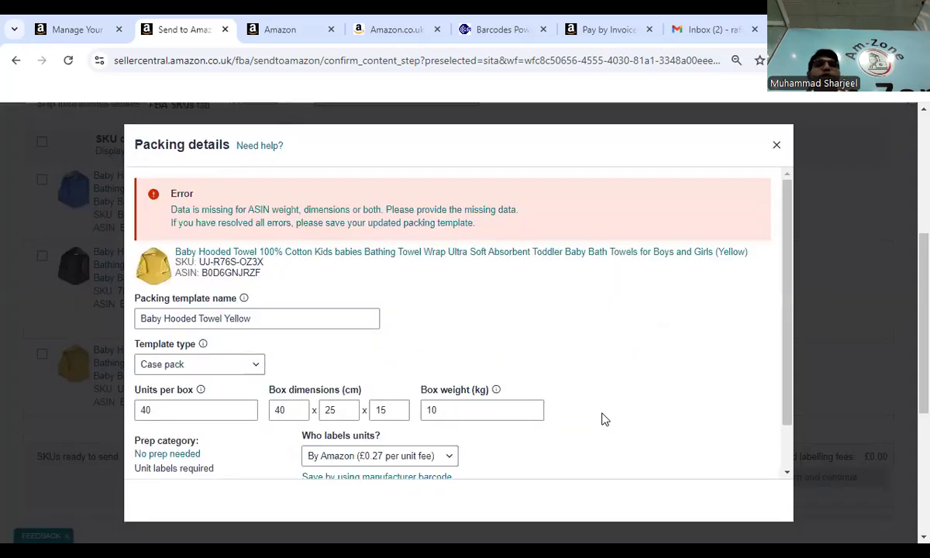
Step: Save the updated packing template and assign "Baby Hooded Towel Yellow" as the Yellow towel's packing details
click(316, 233)
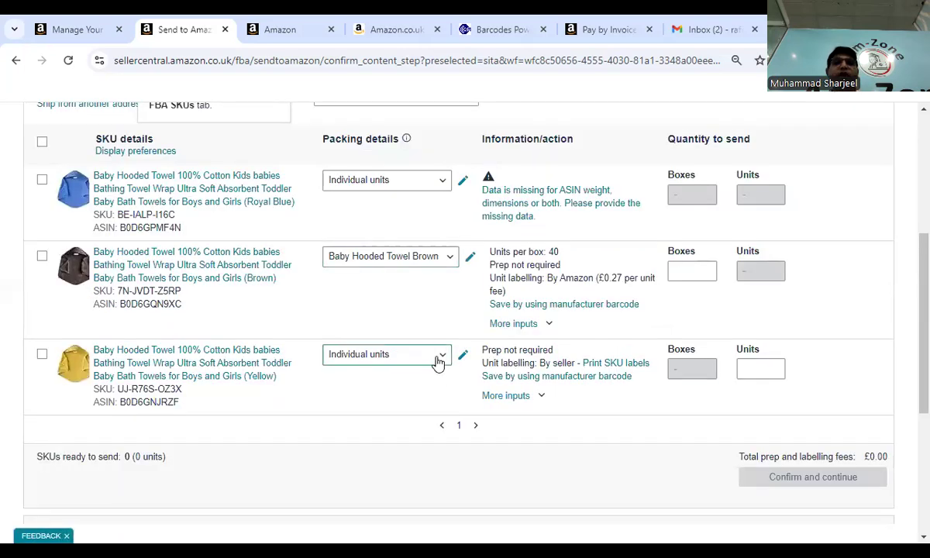
click(438, 357)
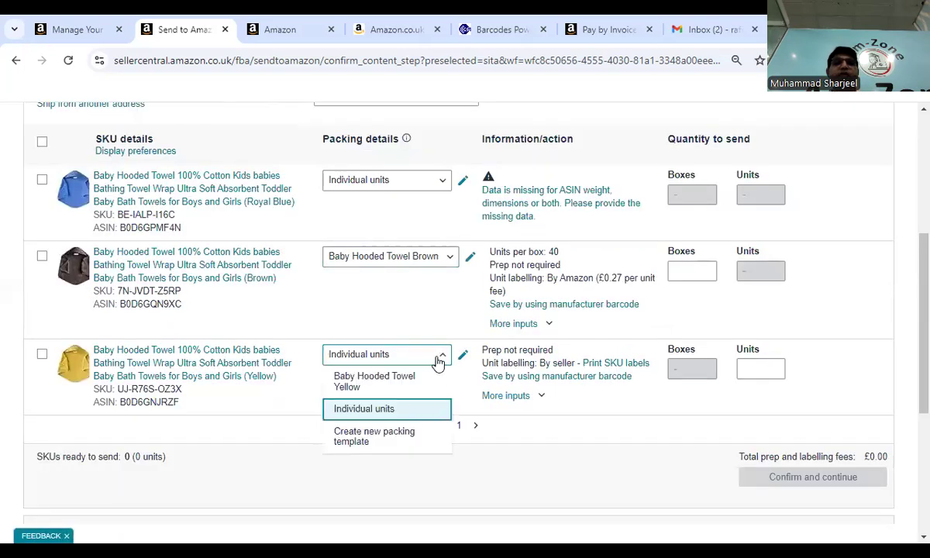
click(353, 384)
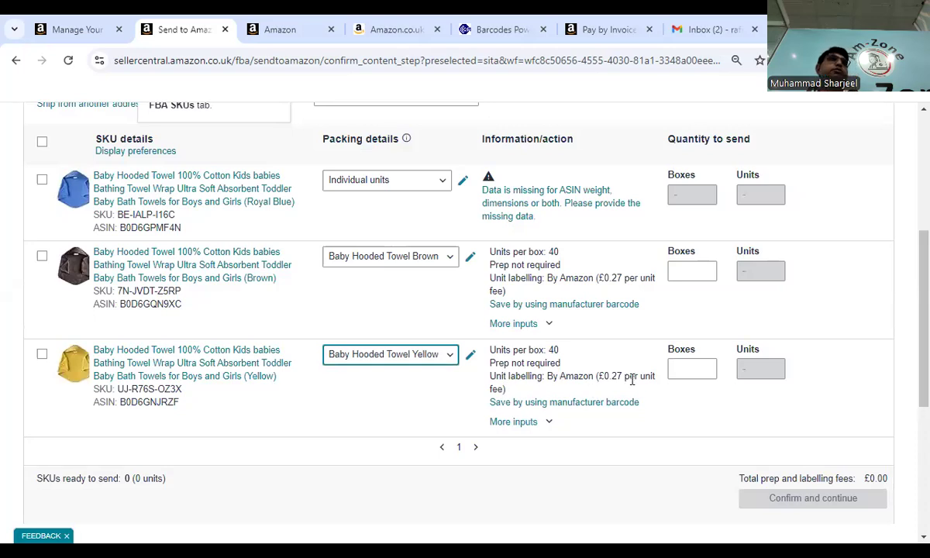
Step: Assign the existing Royal Blue packing template as the Royal Blue towel's packing details
scroll(564, 353, down, 1)
scroll(504, 325, up, 2)
click(386, 255)
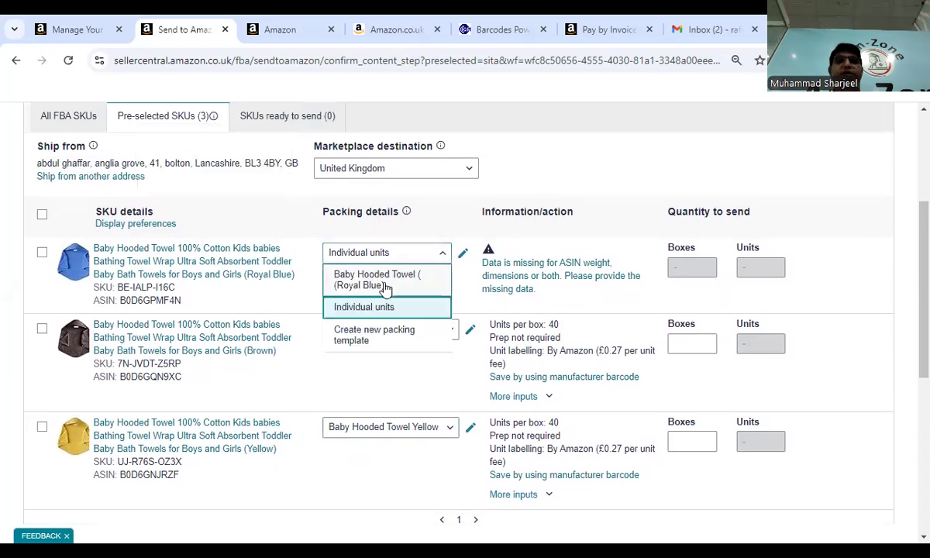
click(385, 287)
Step: Provide the Royal Blue towel's missing package data as 12 x 10 x 5 cm with a weight of 1 kg, and save it
click(557, 273)
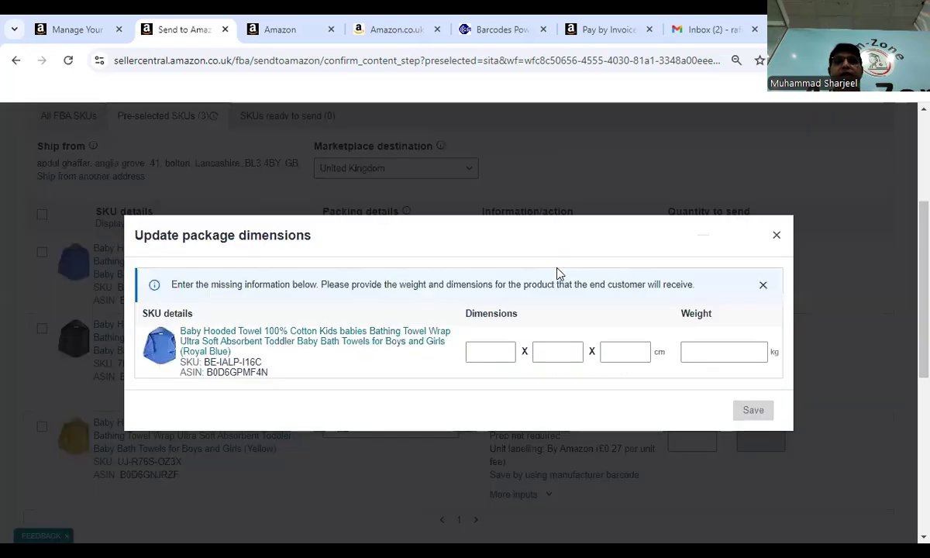
click(477, 348)
text(52)
key(Tab)
text(10)
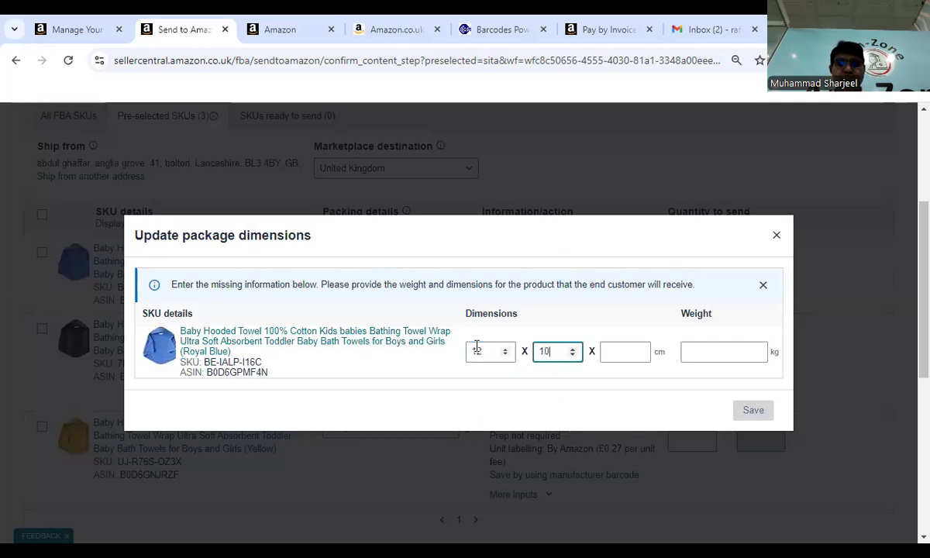
key(Tab)
text(5)
key(Tab)
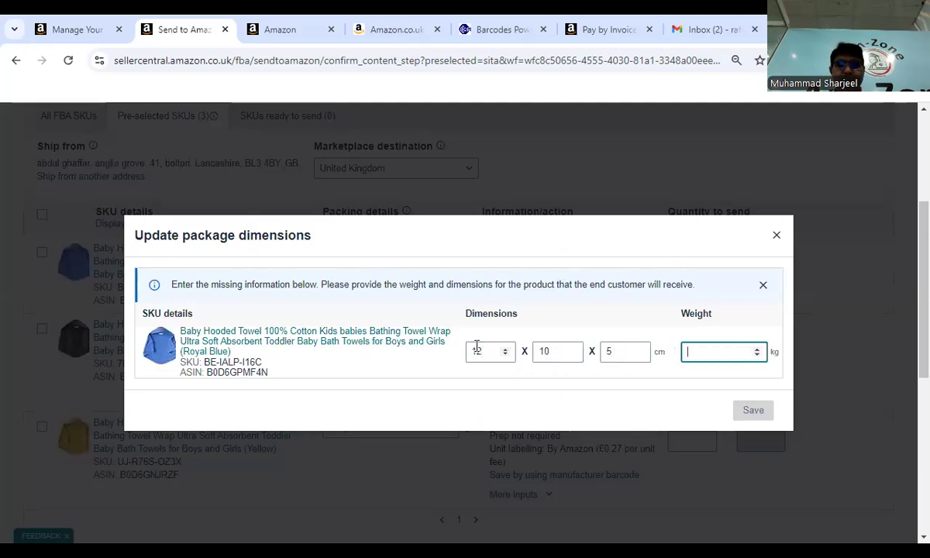
text(1)
click(688, 415)
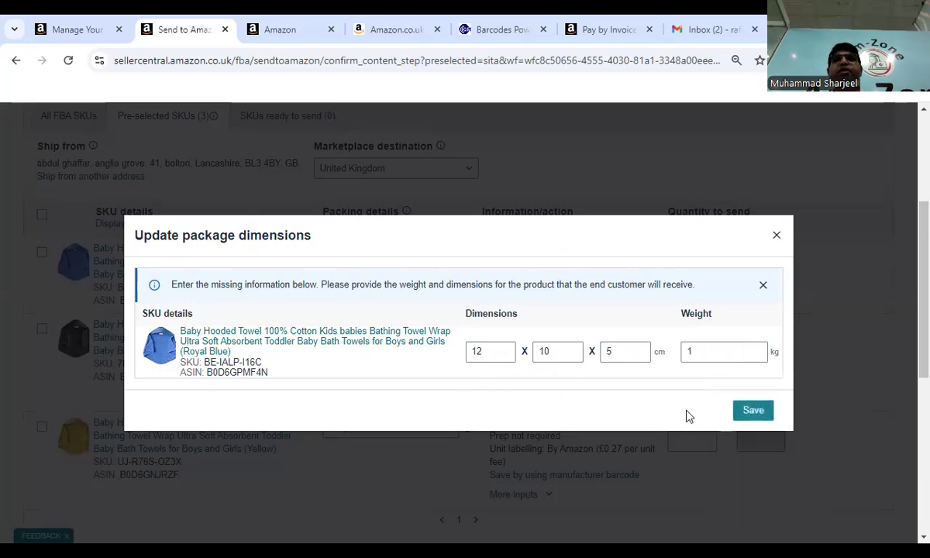
click(756, 414)
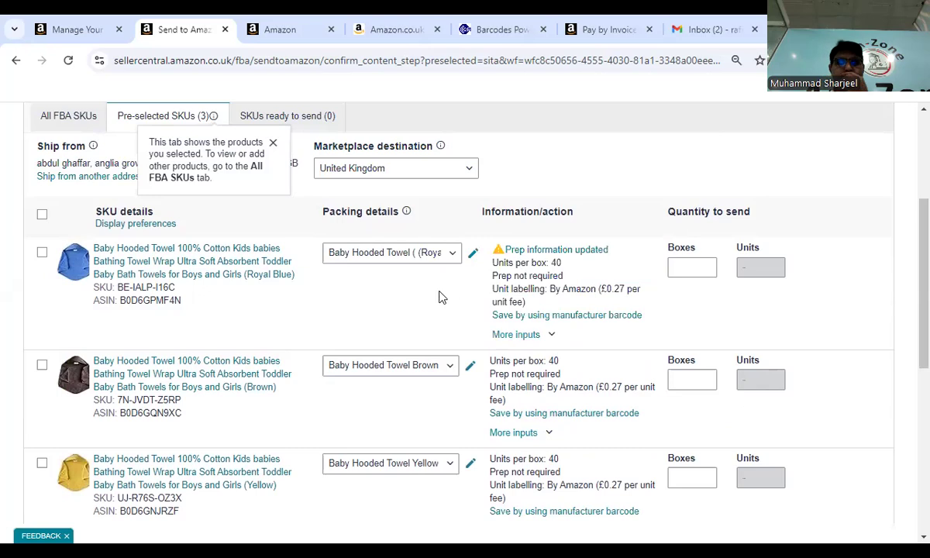
Step: Reload the shipment page and review the packing and labelling details of all three towels
click(69, 60)
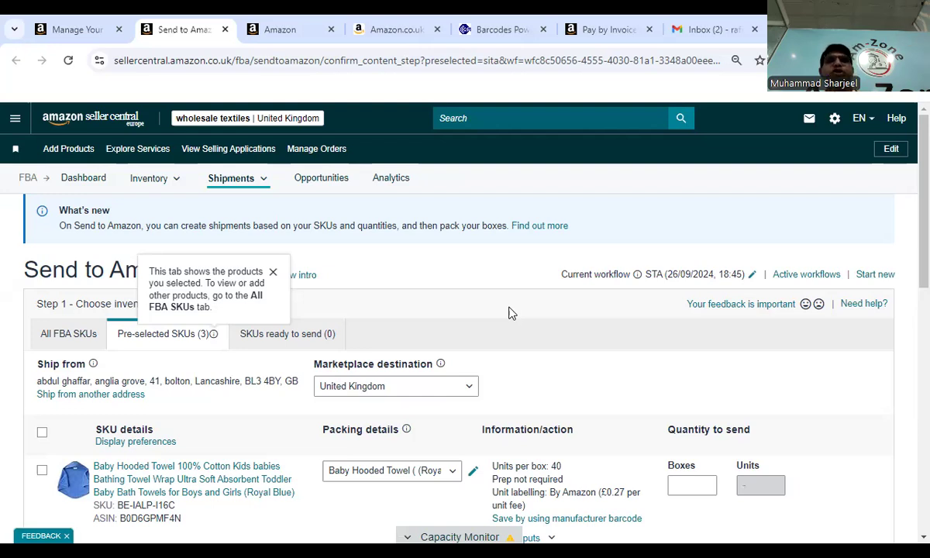
scroll(459, 436, down, 1)
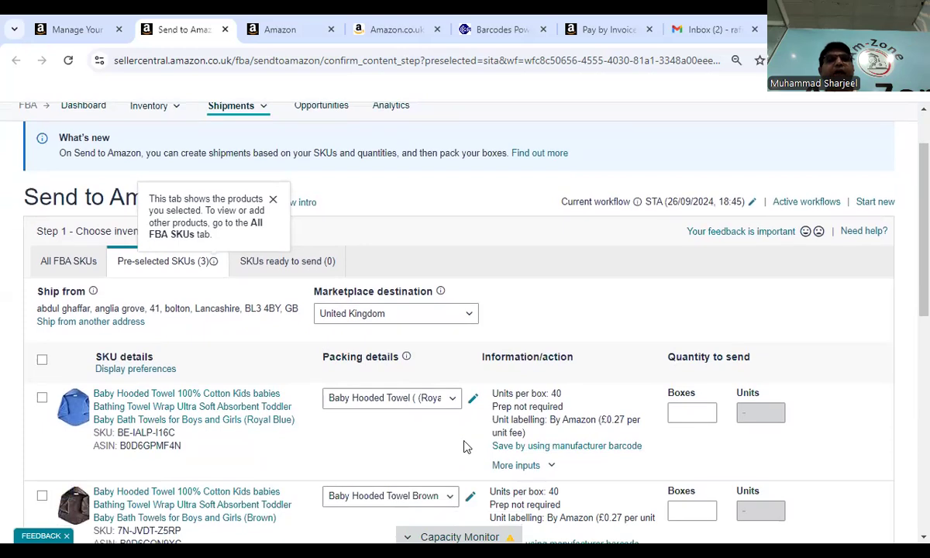
scroll(465, 447, down, 2)
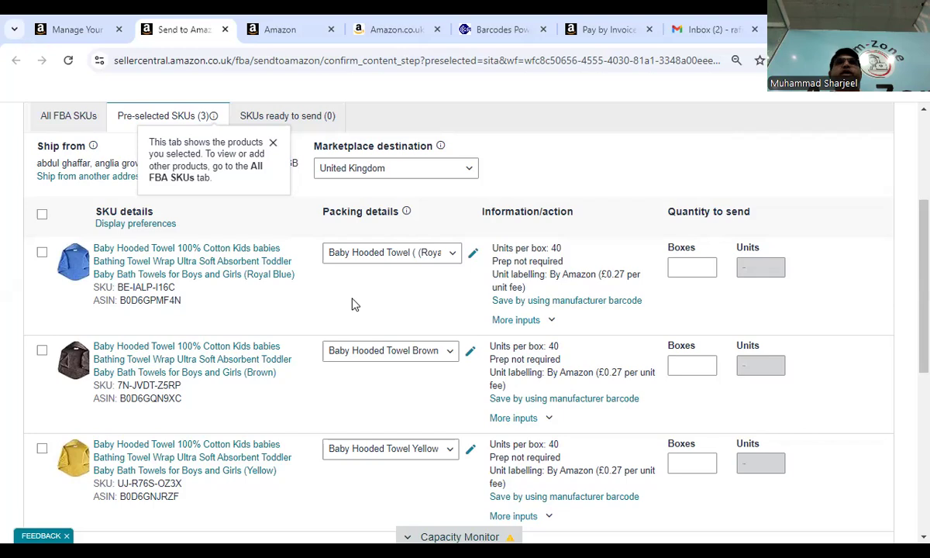
scroll(403, 302, down, 3)
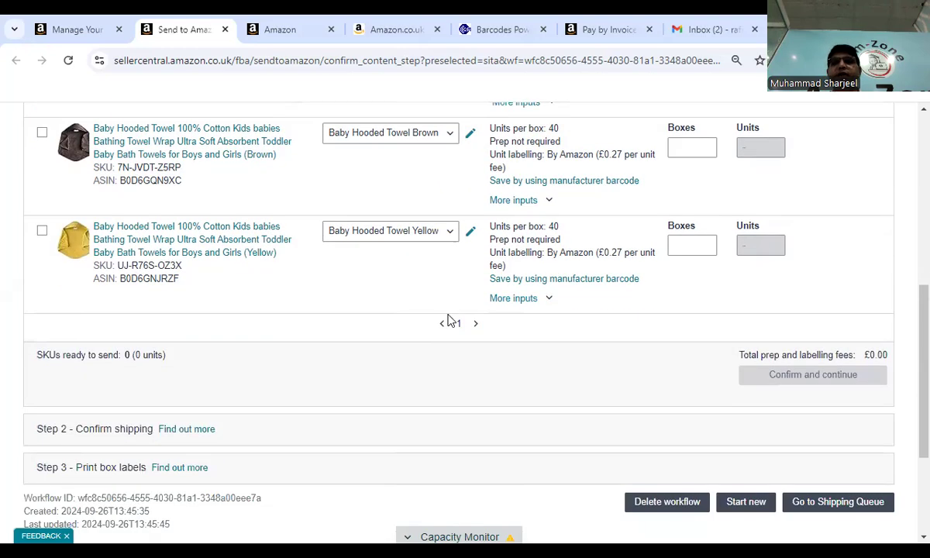
Step: Mark the Royal Blue towel as ready to send with 1 box and the Brown towel with 2 boxes
scroll(650, 328, up, 2)
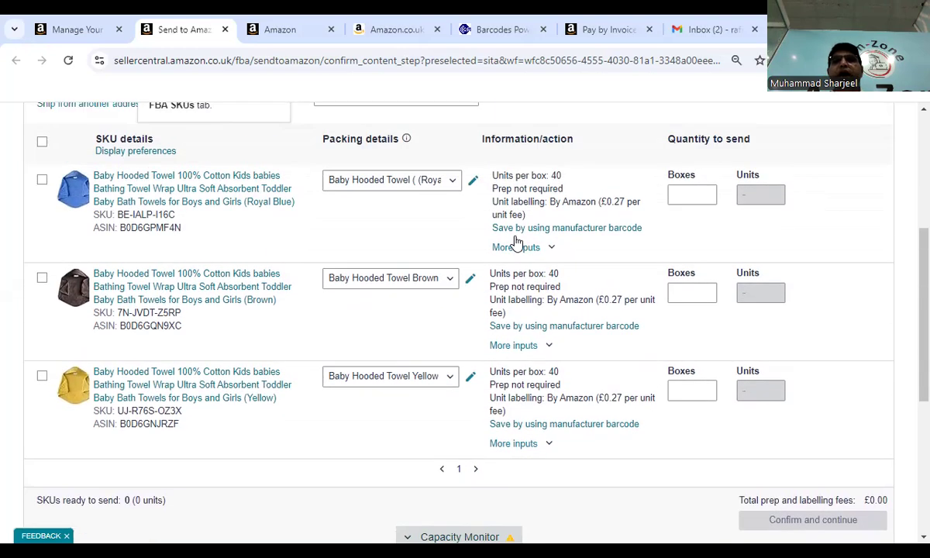
click(686, 196)
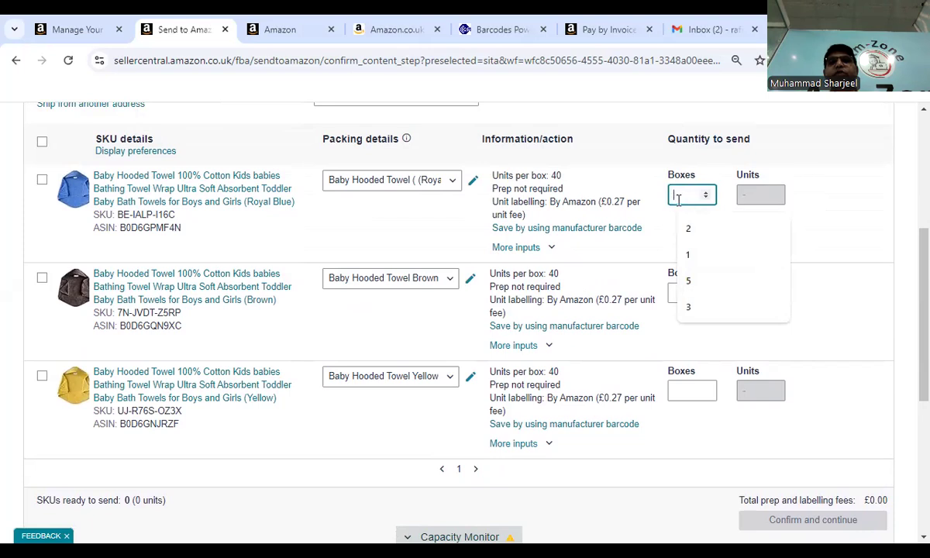
click(687, 255)
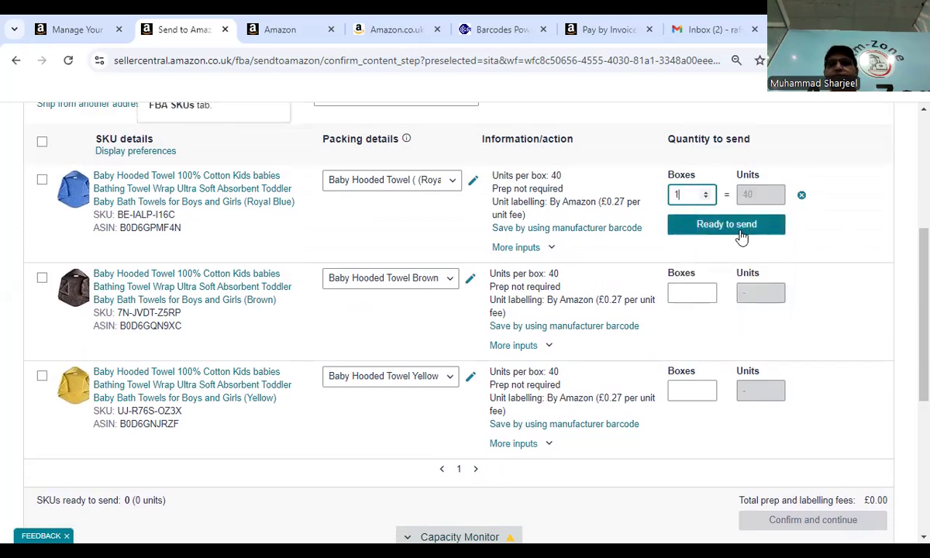
click(742, 231)
click(692, 294)
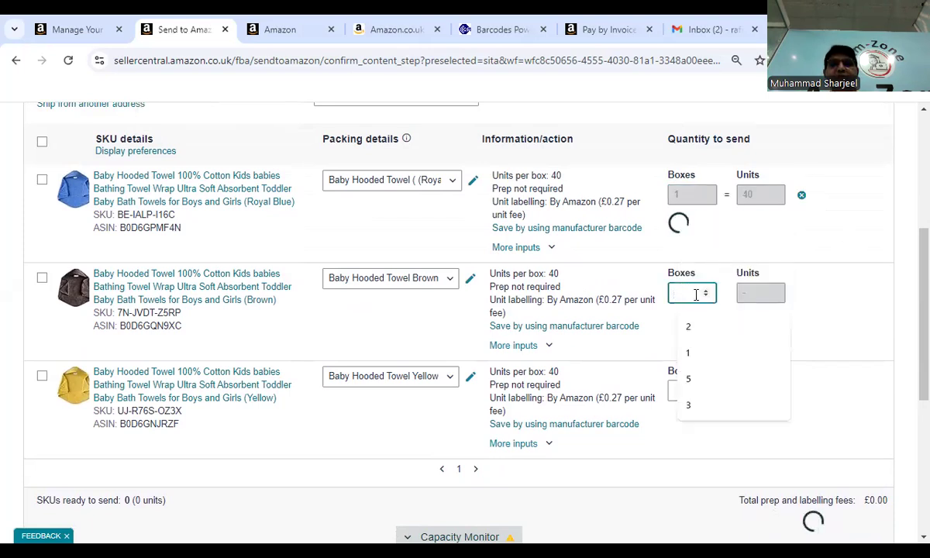
click(689, 326)
click(725, 309)
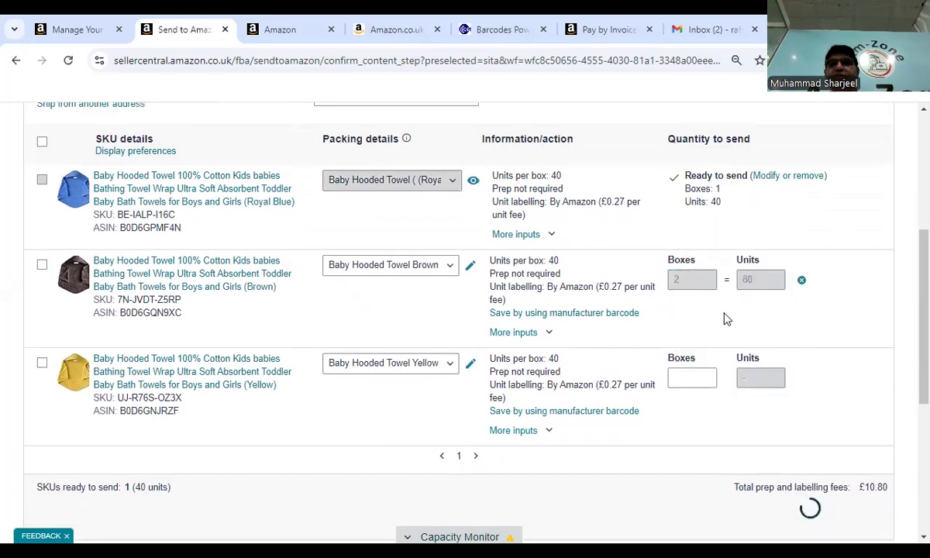
Step: Mark the Yellow towel as ready to send with 1 box and confirm the inventory to send
click(693, 377)
click(689, 411)
click(742, 395)
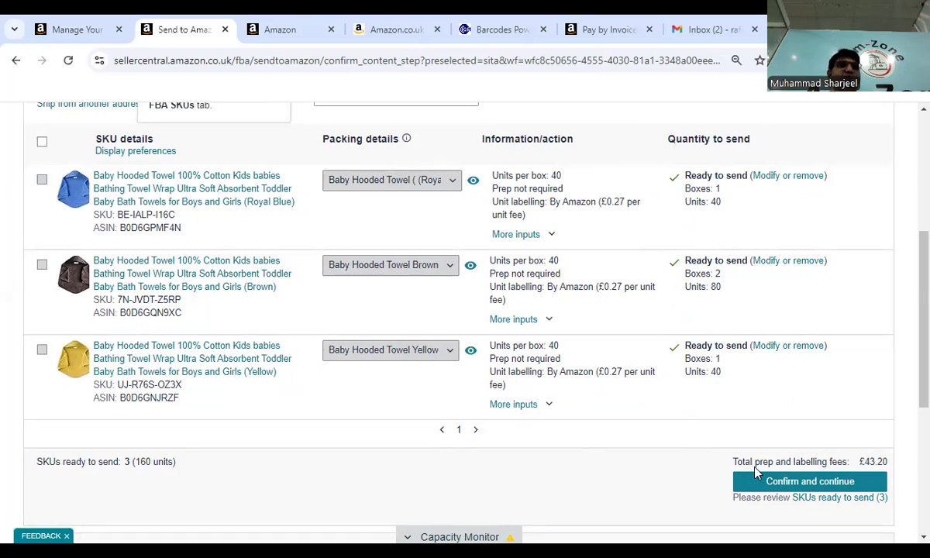
click(787, 484)
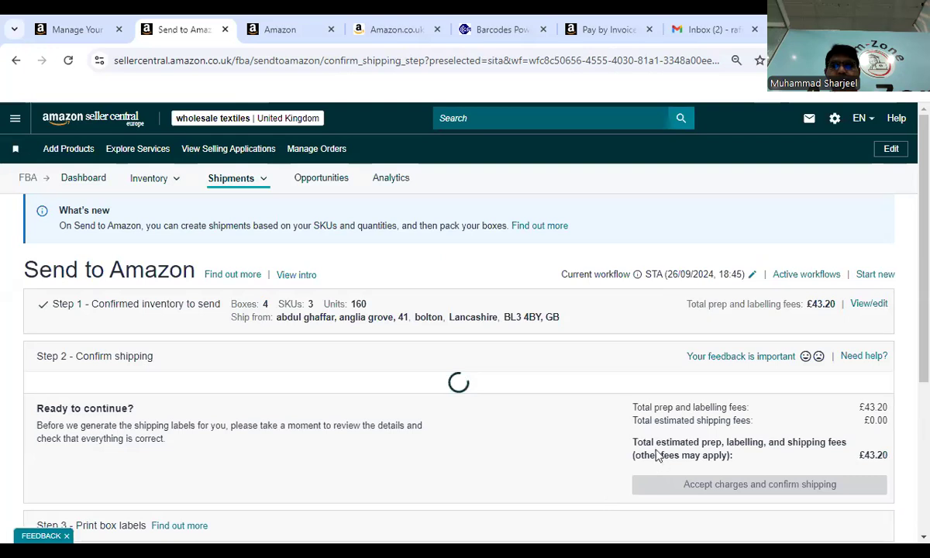
Step: Set the shipment's ship date to 27/09/2024
scroll(522, 358, down, 1)
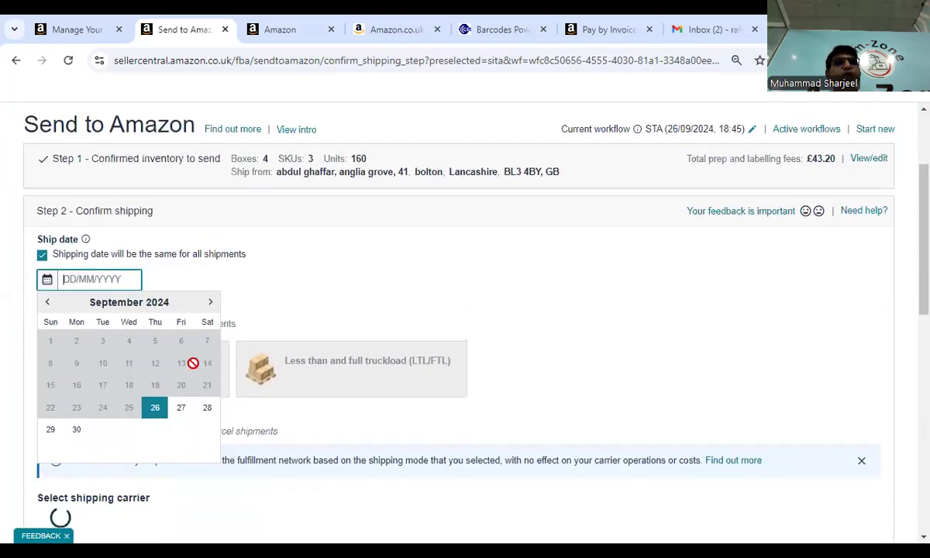
scroll(379, 317, down, 1)
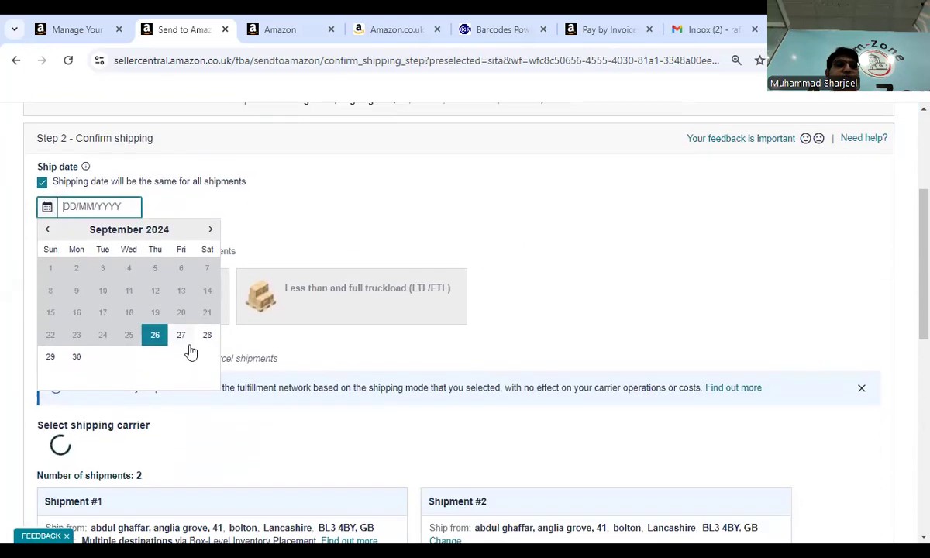
scroll(303, 326, down, 1)
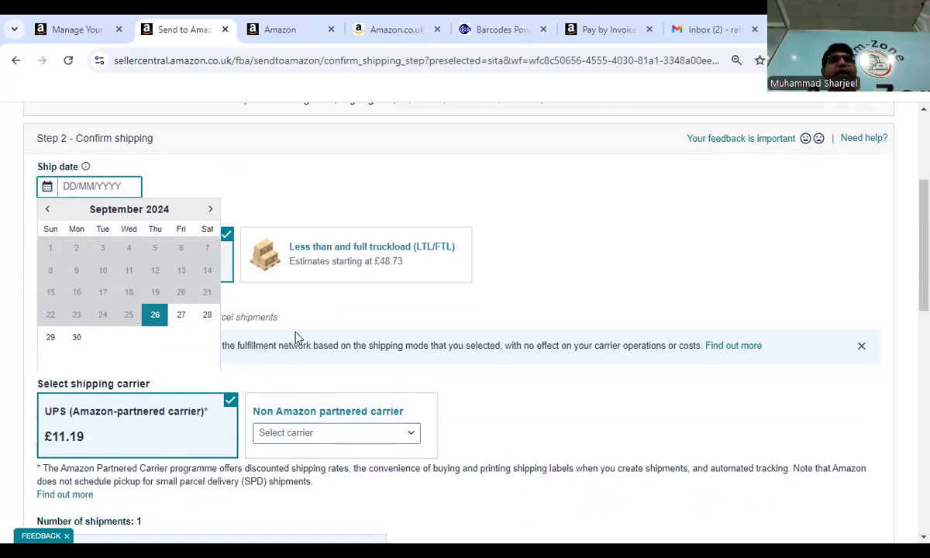
click(183, 315)
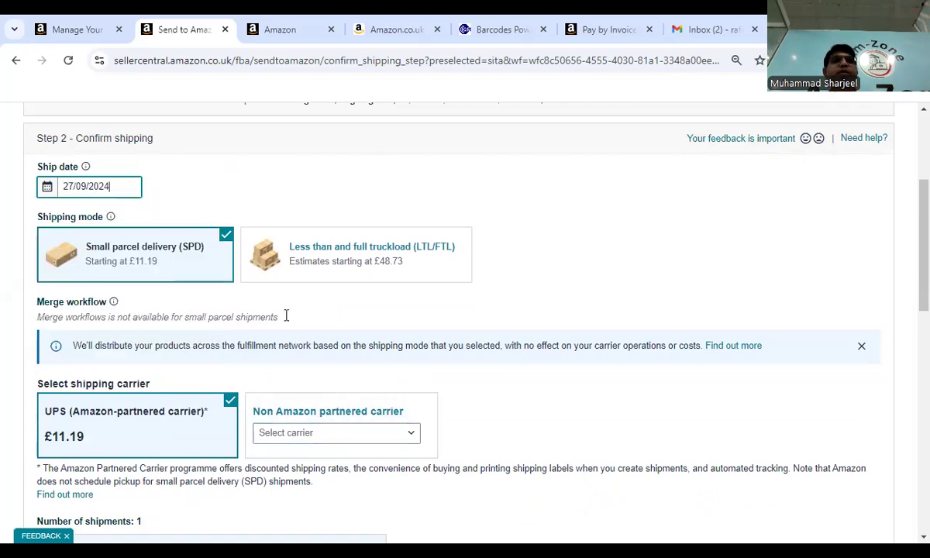
Step: Examine the shipping carrier options, the contents of Shipment #1 and the estimated charges
scroll(442, 310, down, 3)
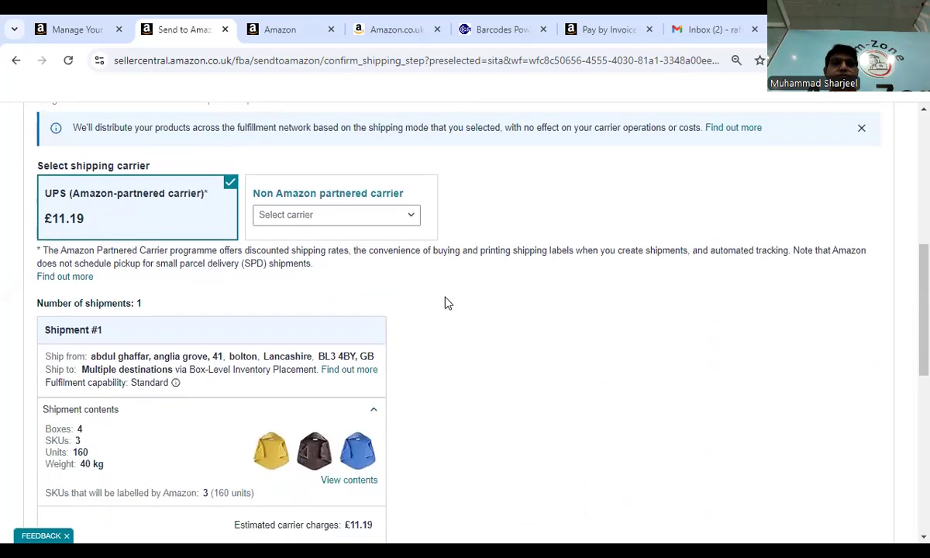
scroll(445, 302, down, 3)
scroll(445, 302, up, 3)
scroll(435, 304, down, 2)
scroll(438, 305, up, 1)
scroll(442, 306, down, 2)
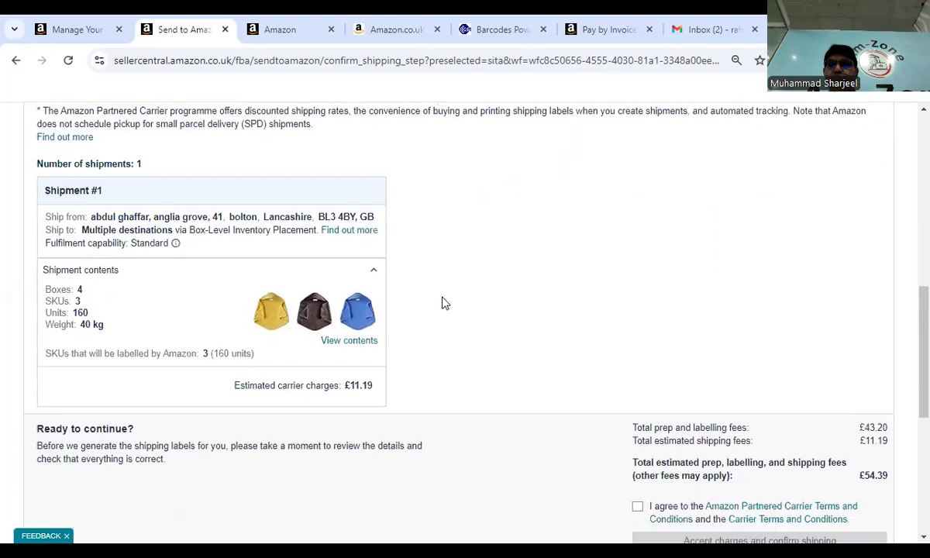
scroll(457, 301, up, 10)
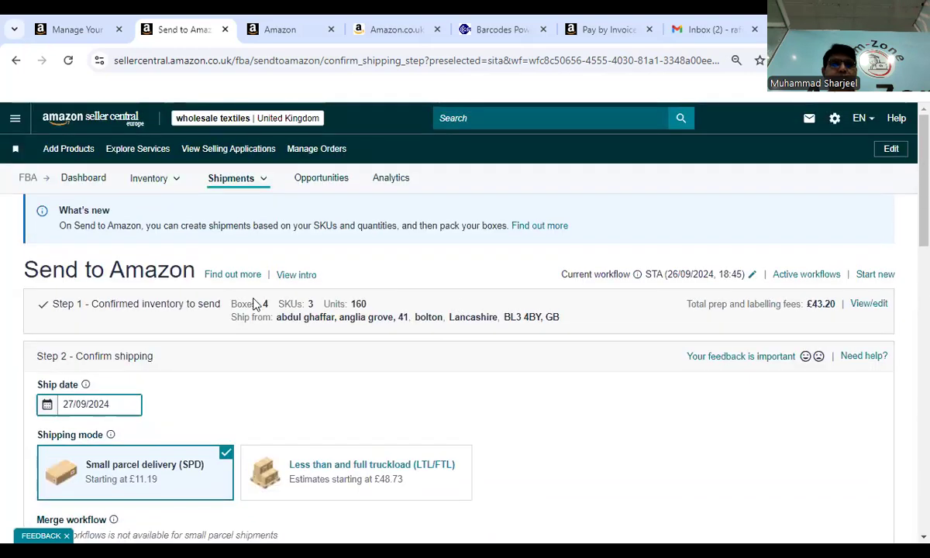
Step: Reopen the confirmed inventory of Step 1 and check each towel's packing details, boxes and units
click(863, 308)
scroll(411, 359, down, 4)
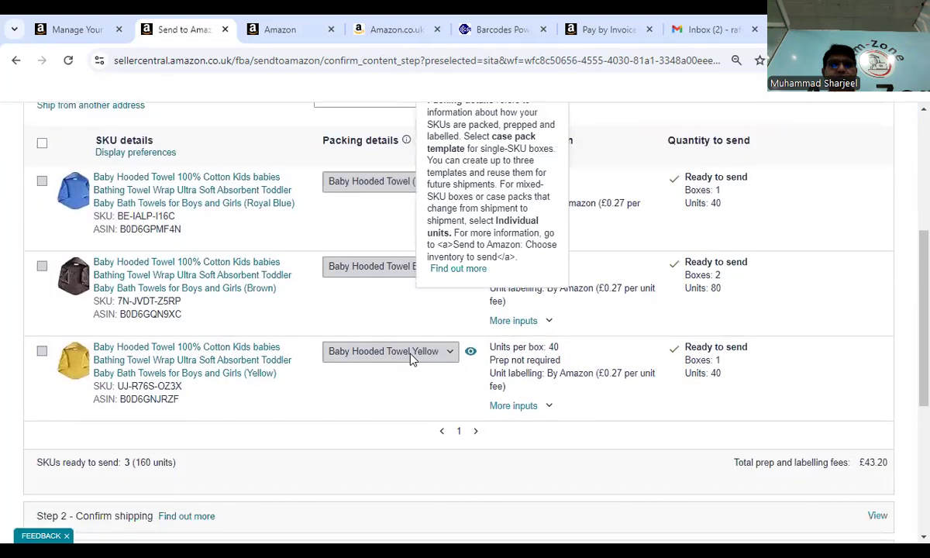
scroll(232, 357, up, 2)
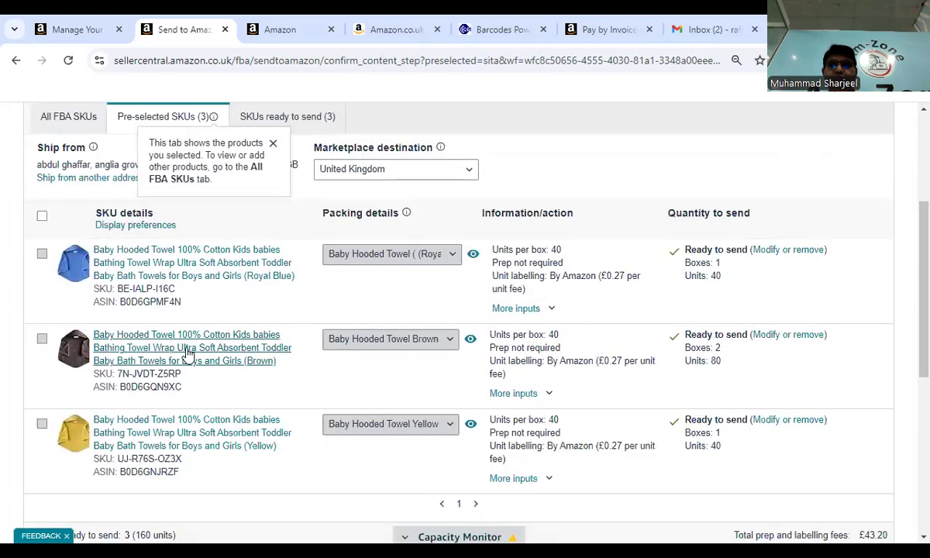
scroll(282, 365, down, 2)
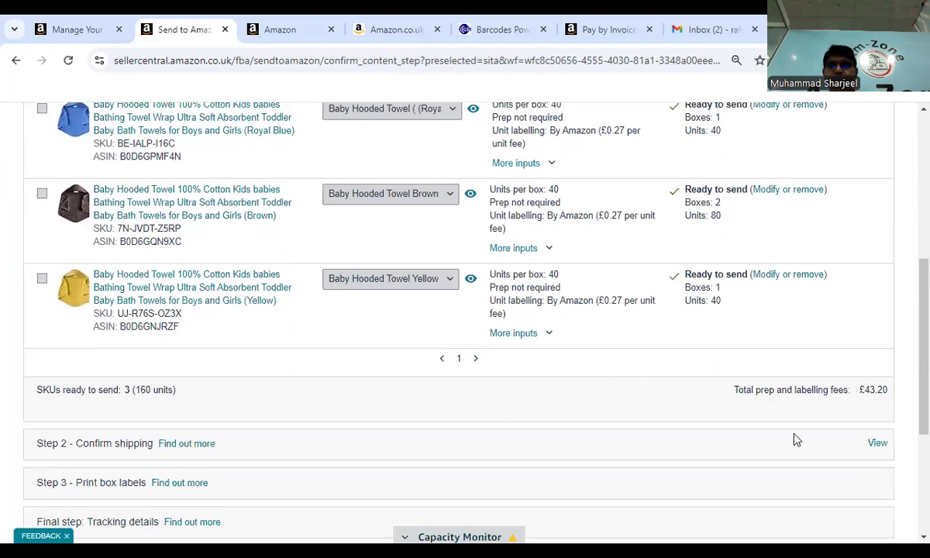
scroll(434, 399, up, 3)
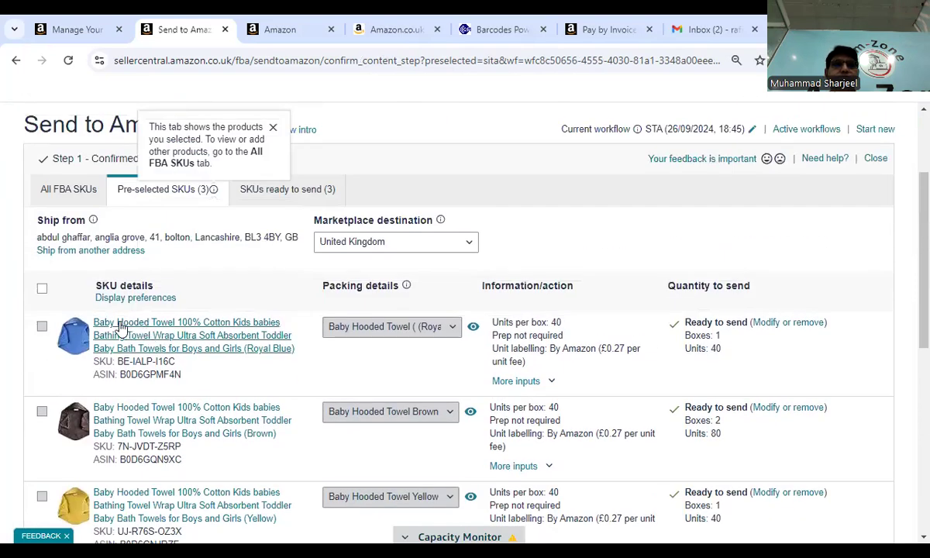
scroll(536, 335, down, 5)
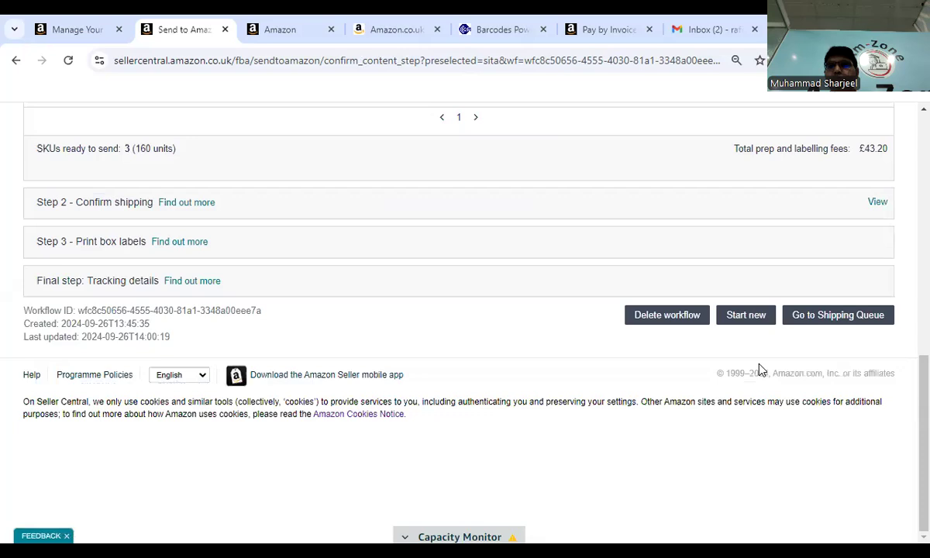
scroll(643, 380, up, 1)
Step: Return to Step 2 - Confirm shipping and examine the ship date, shipping mode, UPS carrier charge and shipment contents
click(878, 275)
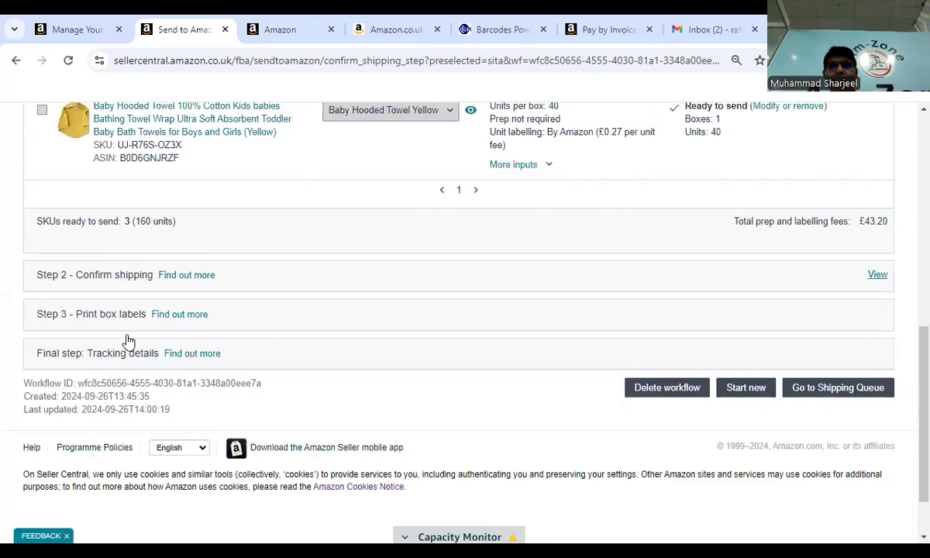
scroll(376, 333, down, 3)
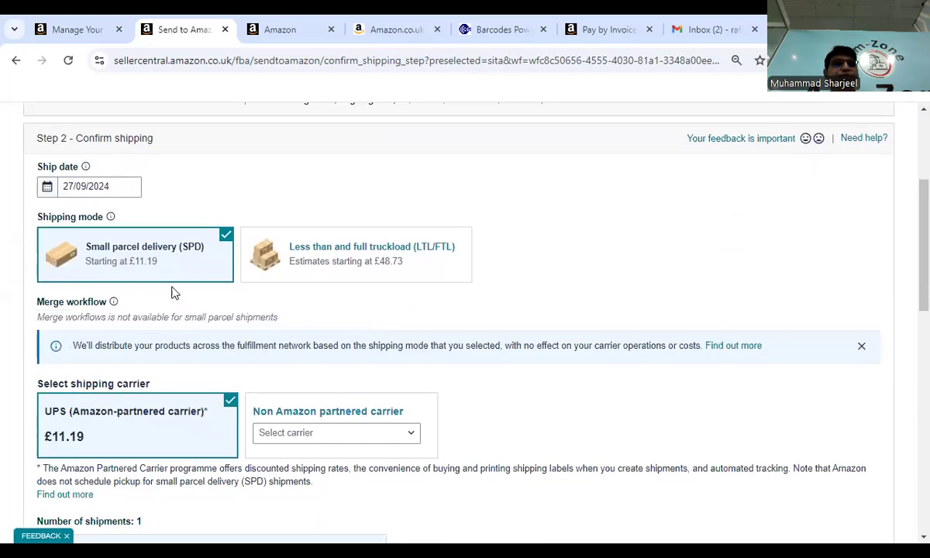
scroll(310, 318, down, 1)
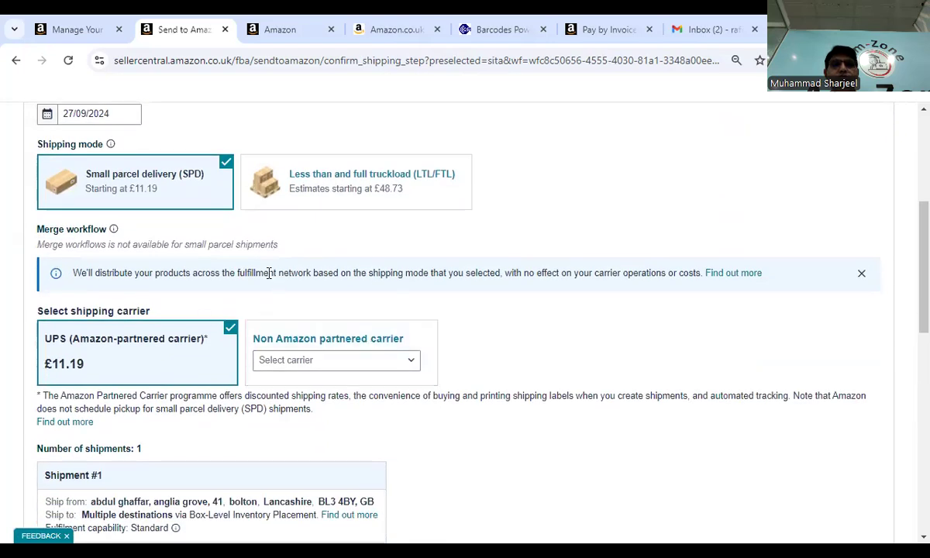
scroll(193, 321, up, 2)
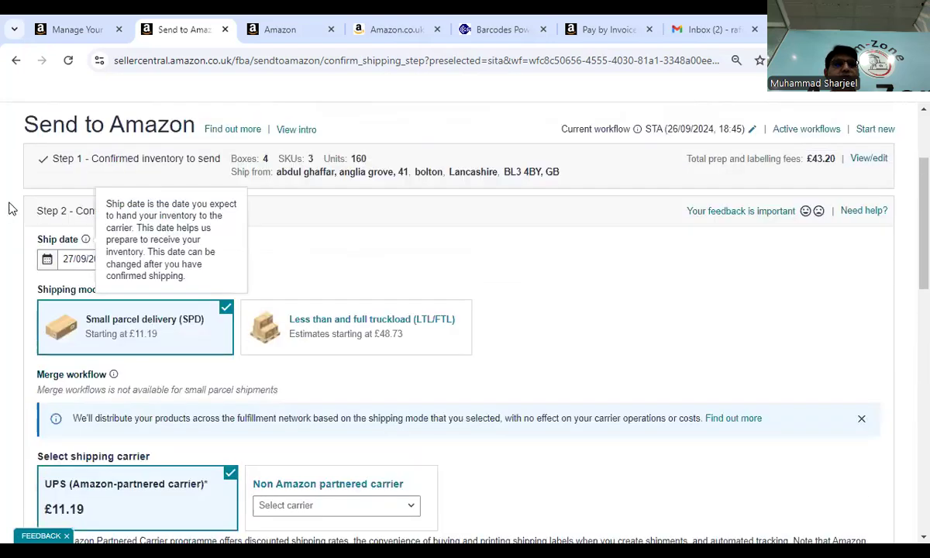
scroll(225, 255, down, 2)
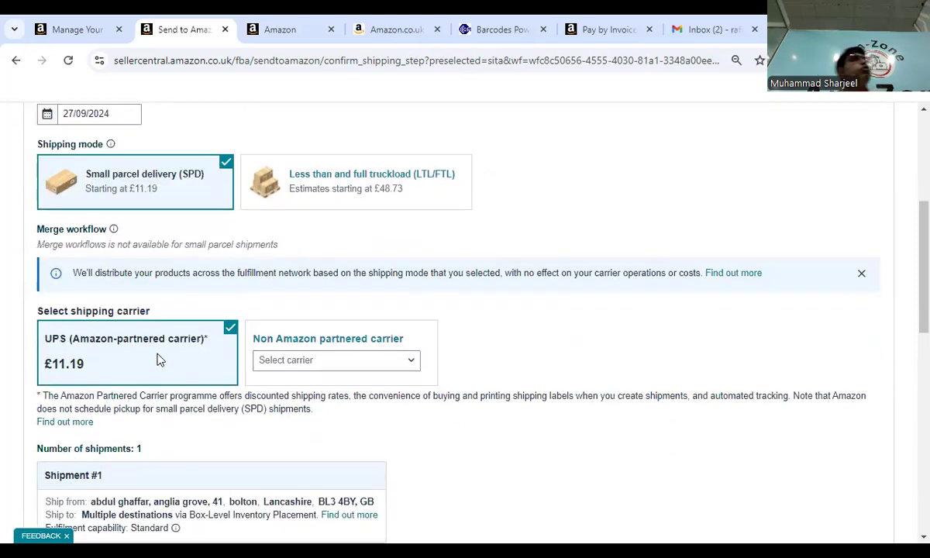
scroll(183, 312, down, 2)
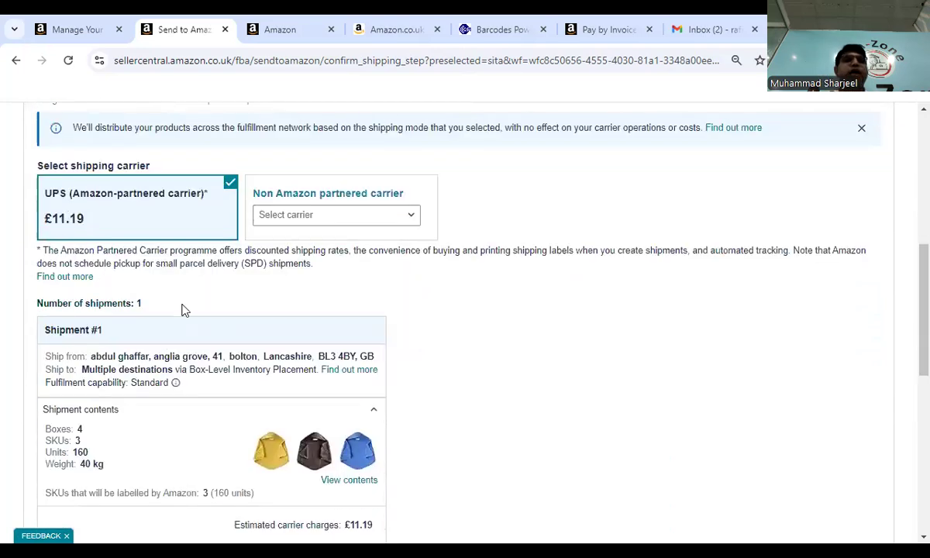
scroll(201, 361, down, 1)
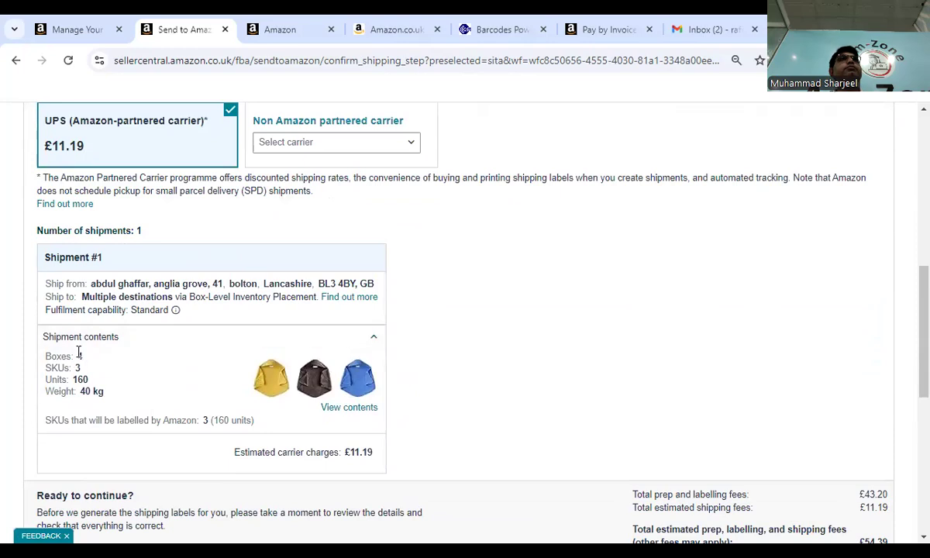
scroll(109, 256, up, 1)
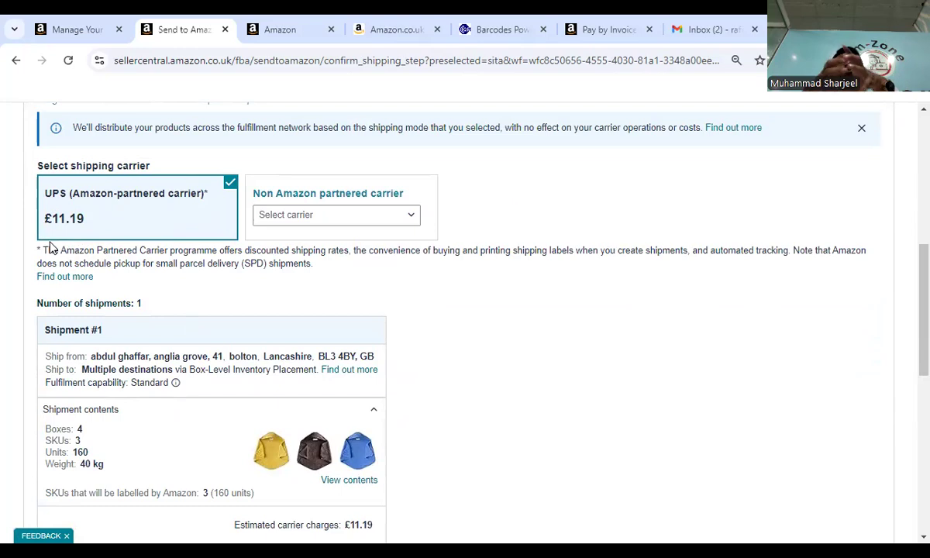
scroll(51, 247, up, 2)
scroll(64, 242, down, 3)
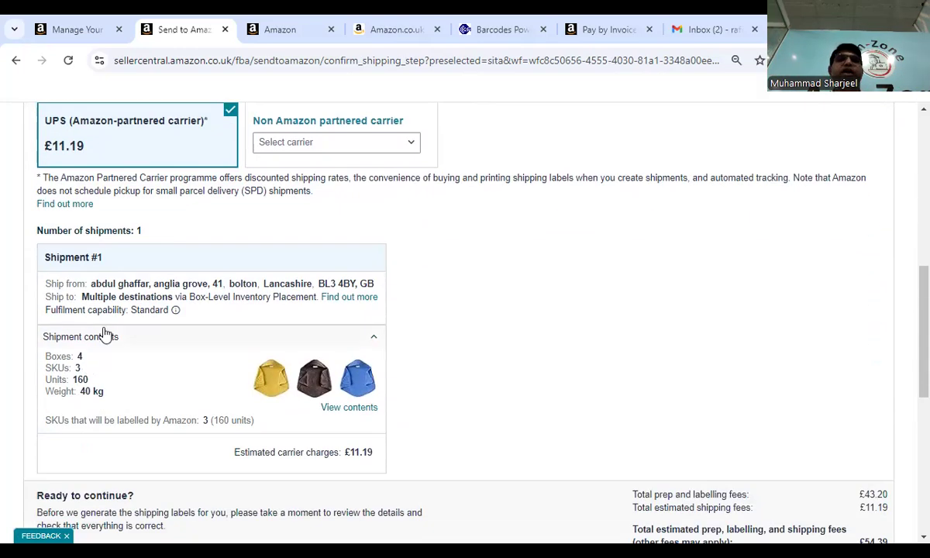
Step: Agree to the Amazon Partnered Carrier and Carrier Terms and Conditions for the shipment
scroll(92, 287, up, 1)
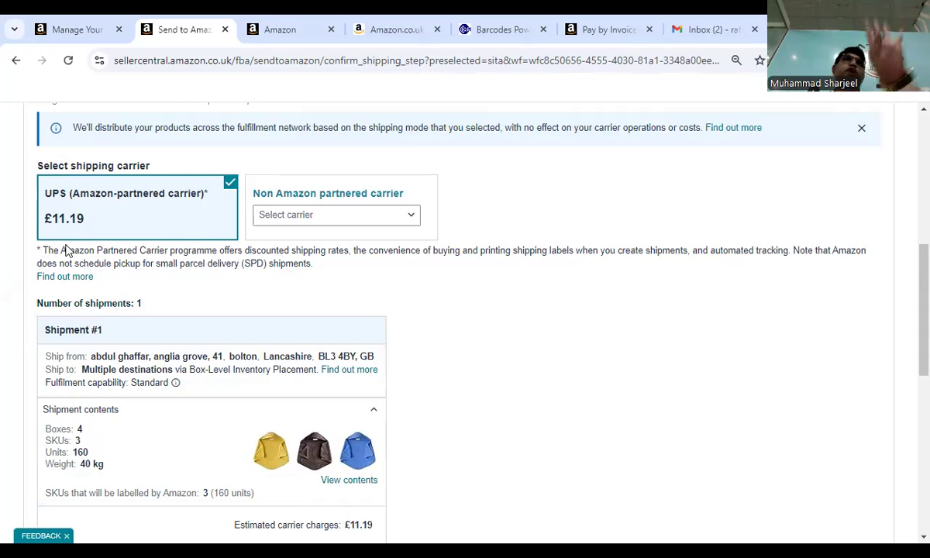
scroll(486, 304, down, 3)
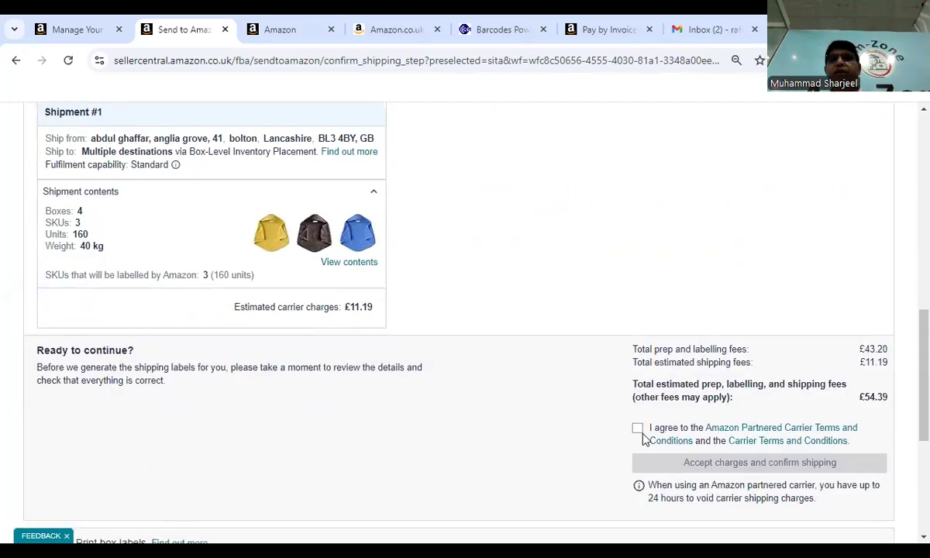
click(637, 428)
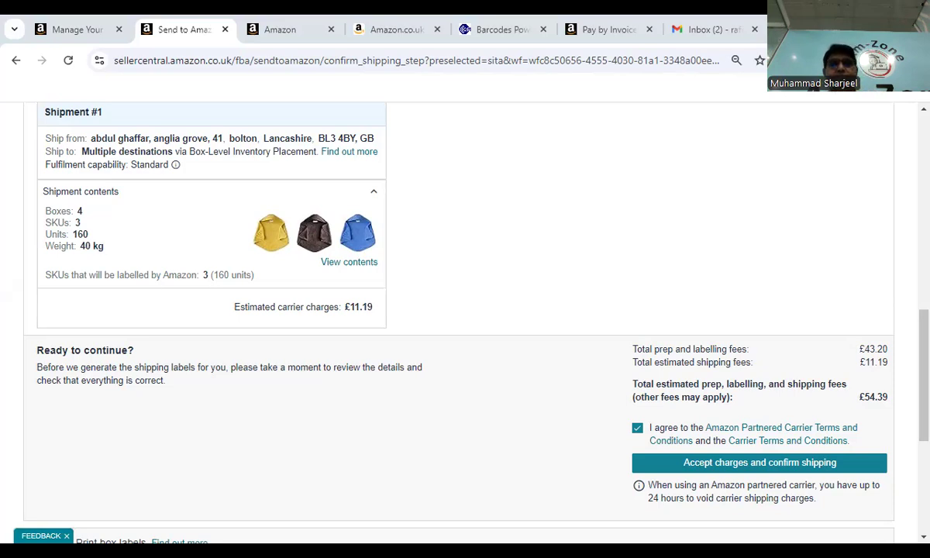
Step: Switch to the XL Super_TB_1.pdf label file and examine the FBA box label and the UPS shipping label
key(alt+Tab)
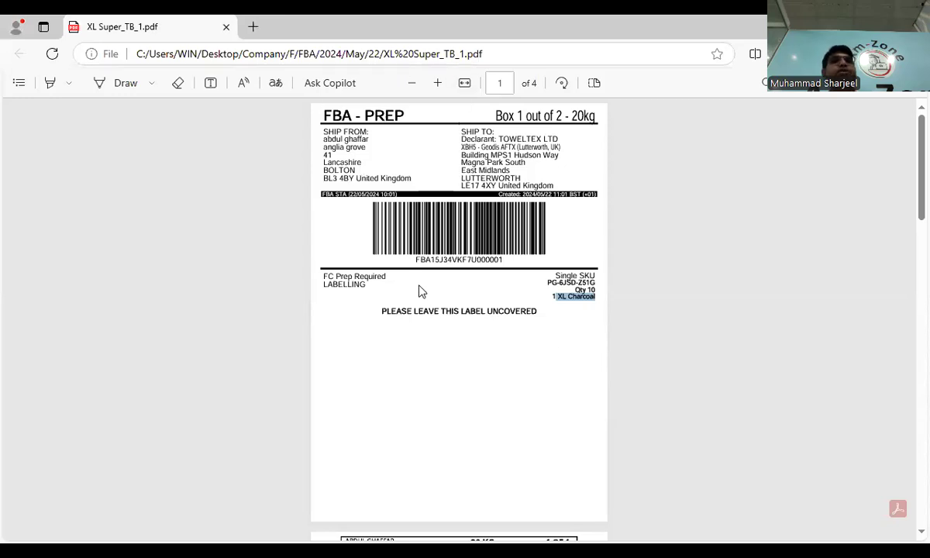
scroll(419, 303, down, 3)
scroll(443, 357, down, 3)
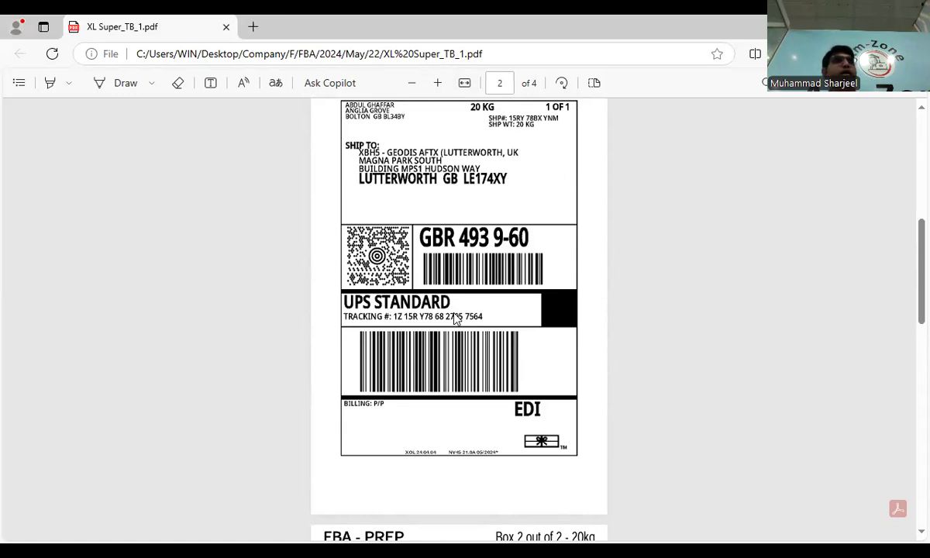
scroll(651, 393, up, 1)
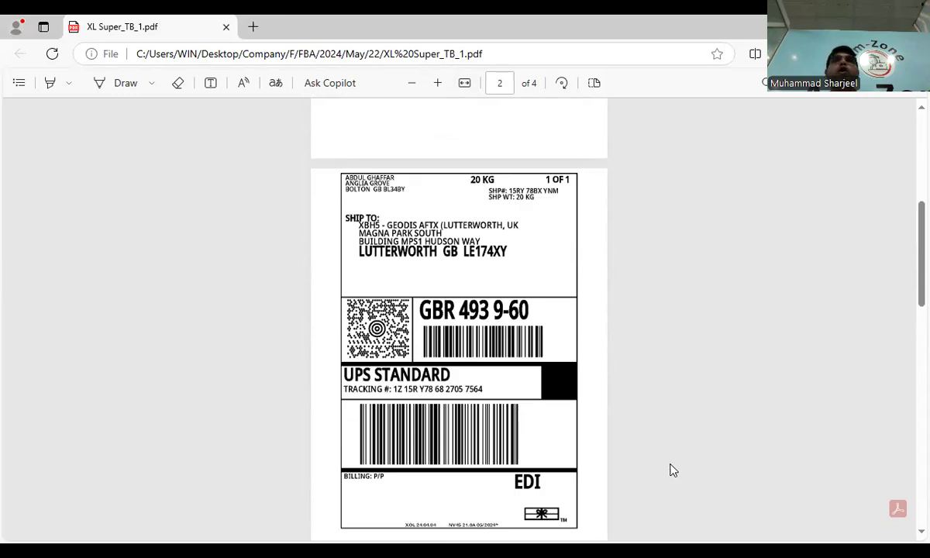
scroll(670, 469, up, 5)
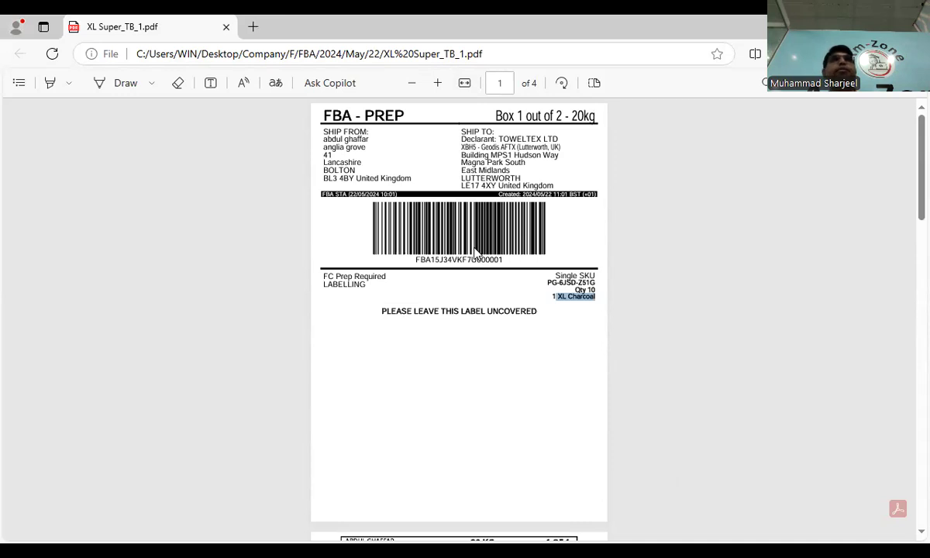
Step: Examine the box 1 FBA label and its matching UPS shipping label in the label PDF
scroll(477, 263, down, 5)
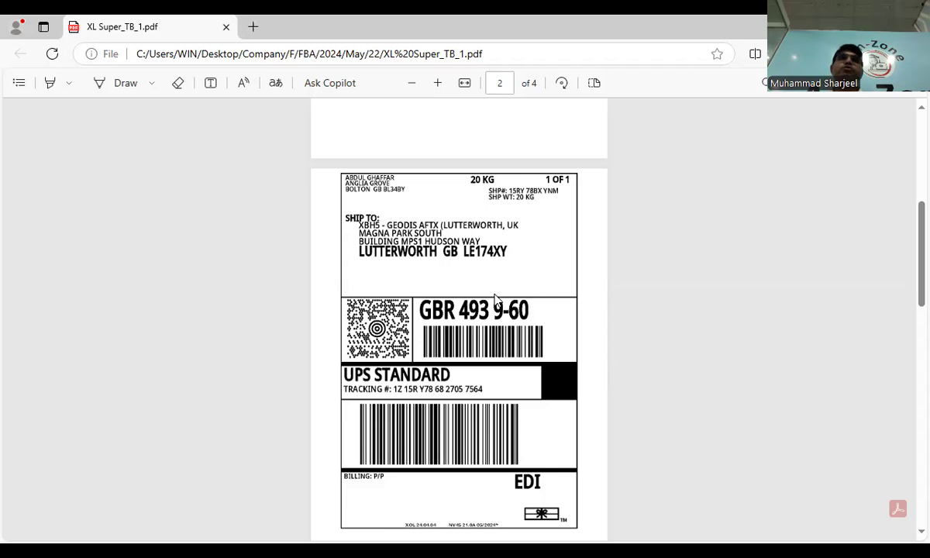
scroll(496, 300, up, 5)
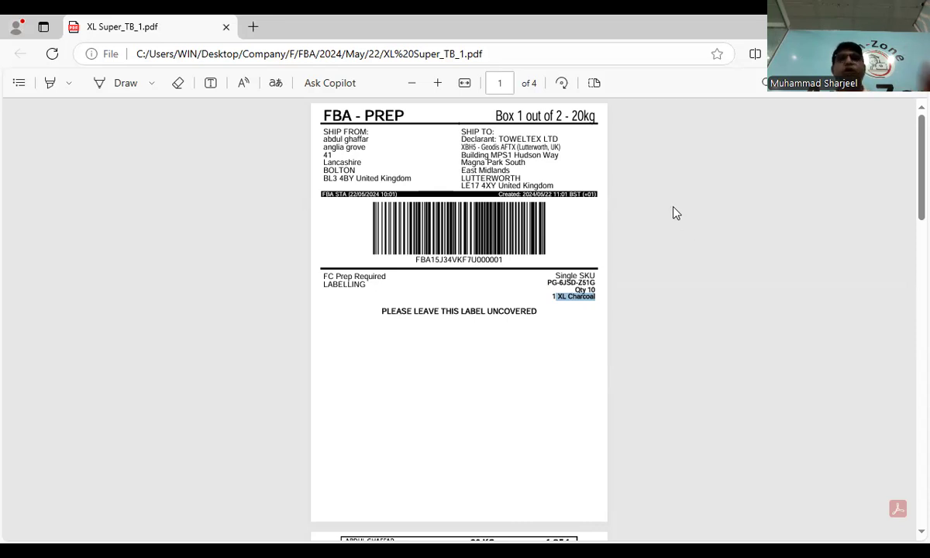
scroll(666, 221, down, 5)
scroll(632, 257, up, 3)
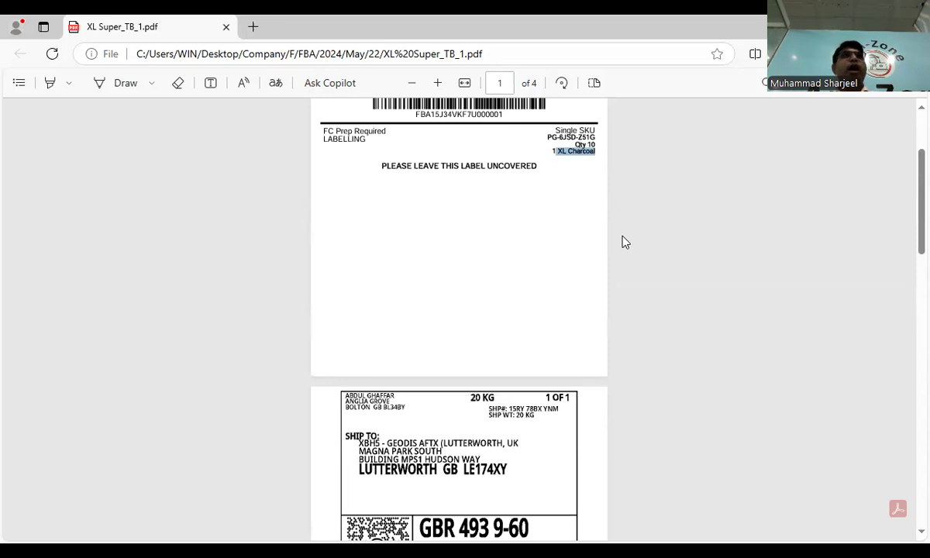
scroll(574, 280, down, 1)
scroll(552, 290, down, 3)
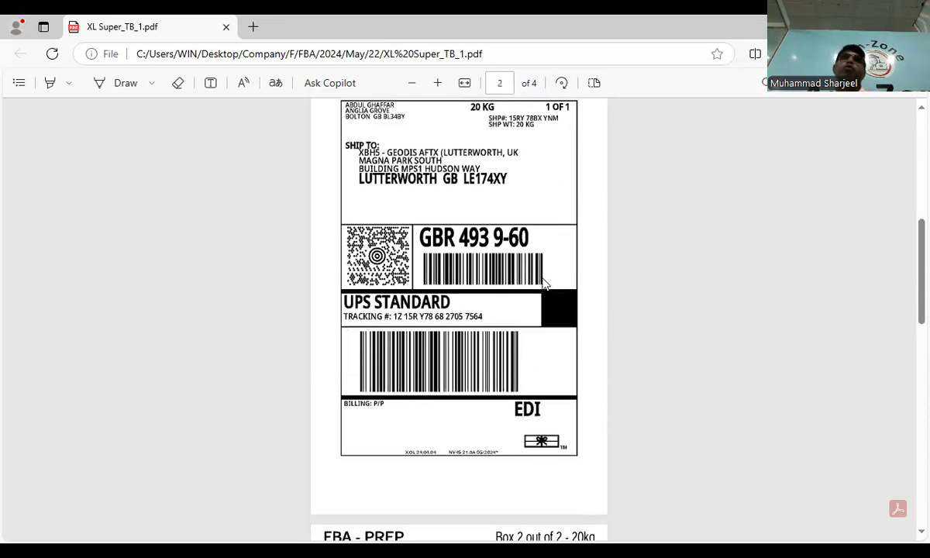
scroll(547, 291, up, 4)
scroll(548, 294, up, 2)
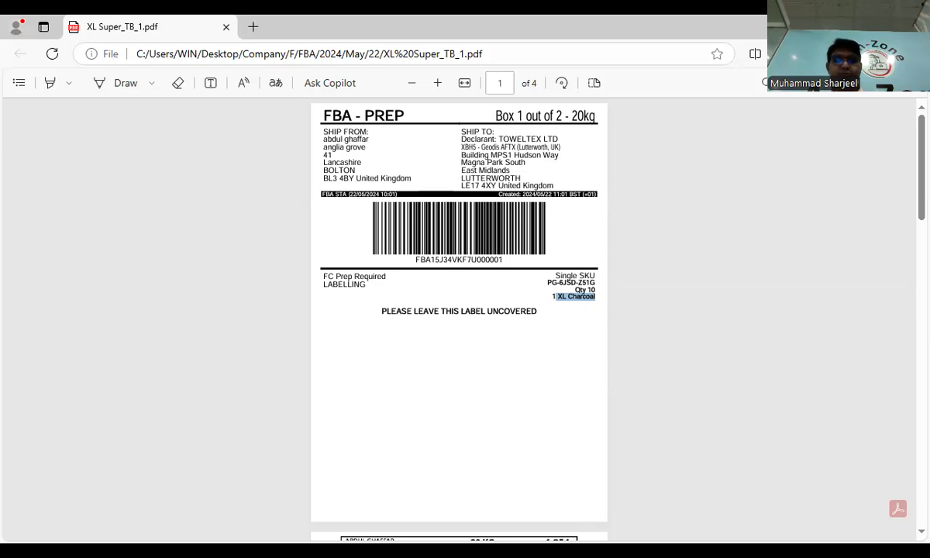
Step: Switch back to the Send to Amazon workflow in the browser and accept the Amazon Partnered Carrier and Carrier Terms and Conditions
key(alt+Tab)
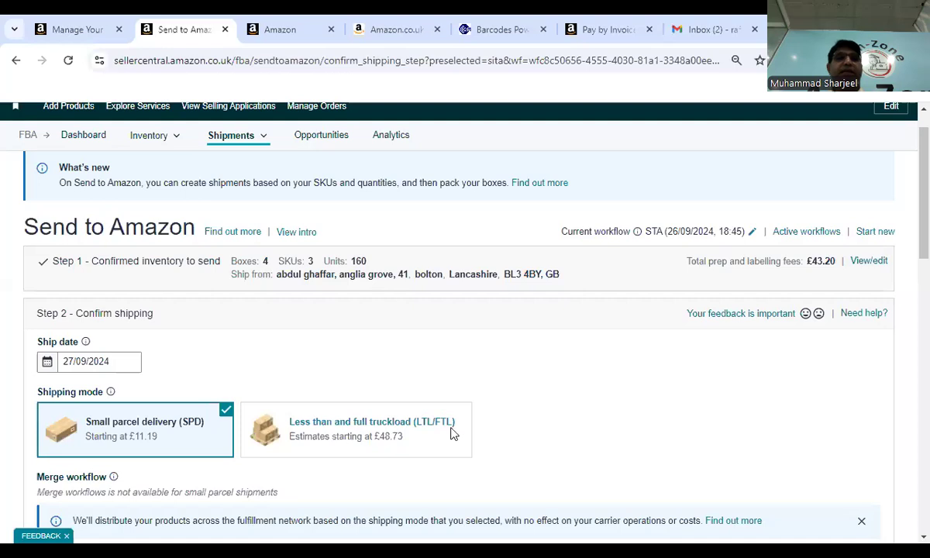
scroll(450, 432, down, 1)
scroll(190, 363, down, 2)
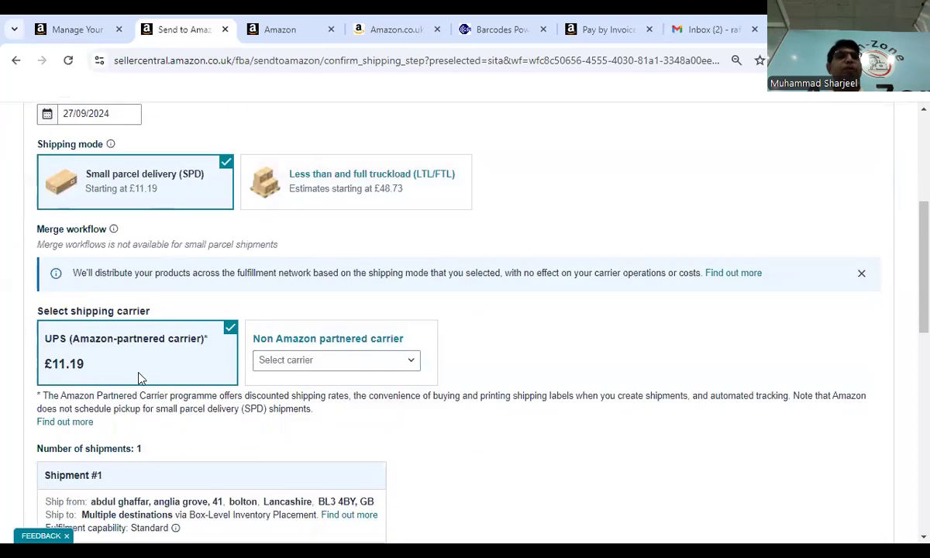
scroll(140, 380, down, 3)
scroll(488, 383, down, 2)
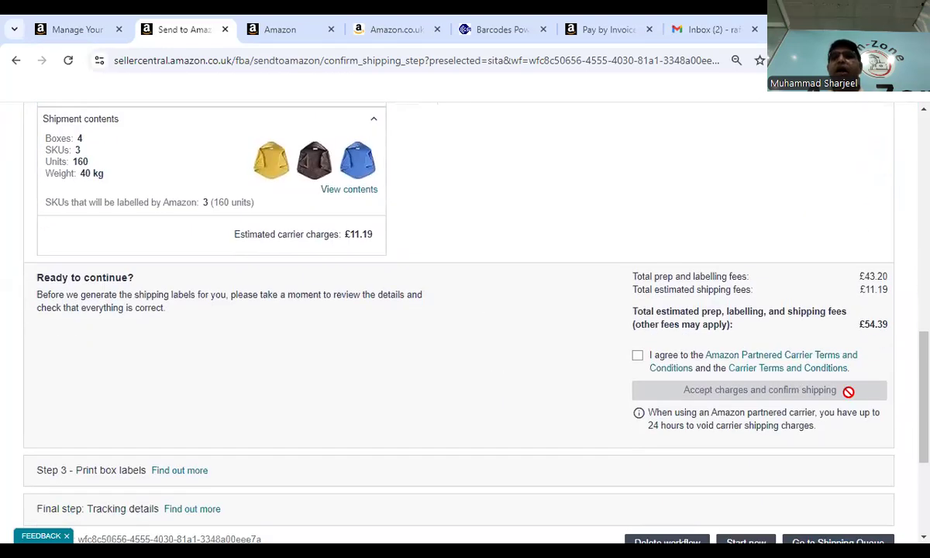
click(638, 355)
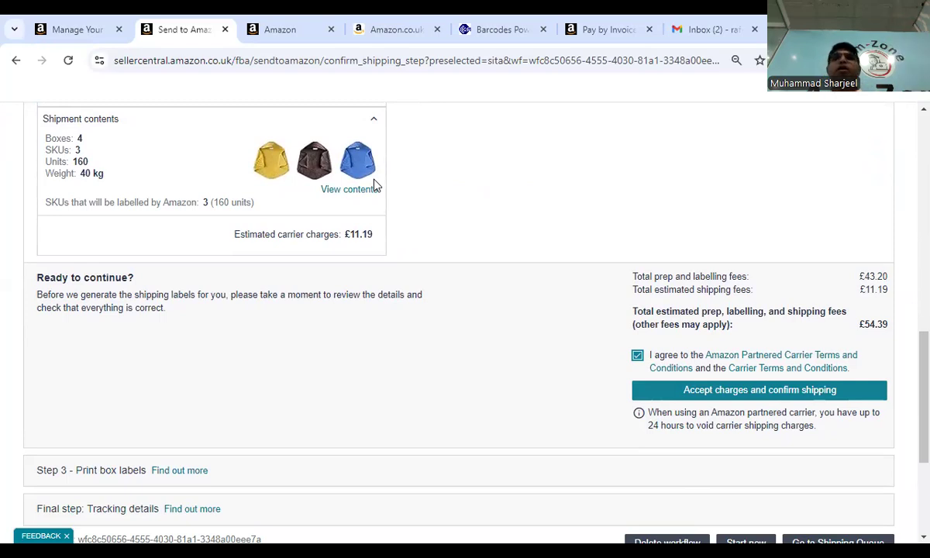
scroll(441, 182, down, 3)
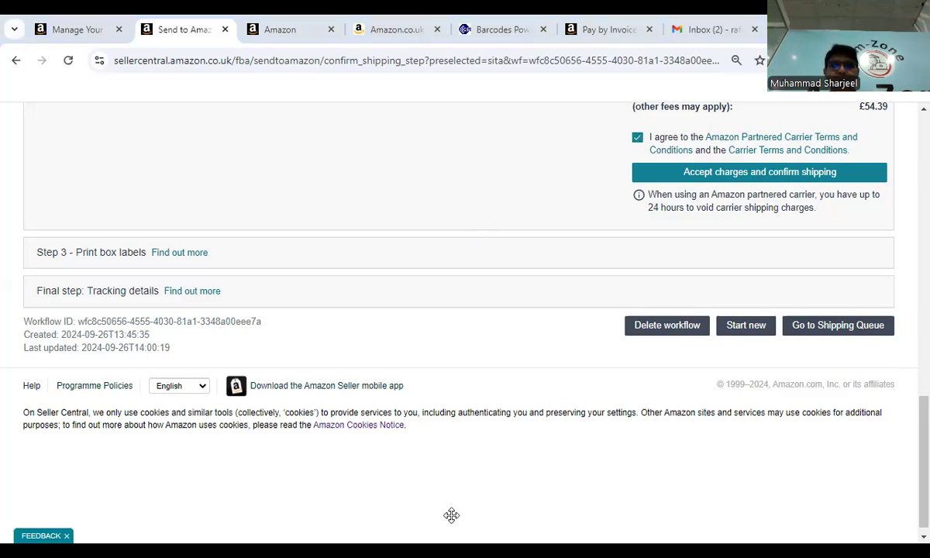
Step: Switch to the Over ALI Idea of AMazon document in Word and examine the local FBA shipment options for box pack templates and individual items
key(alt+Tab)
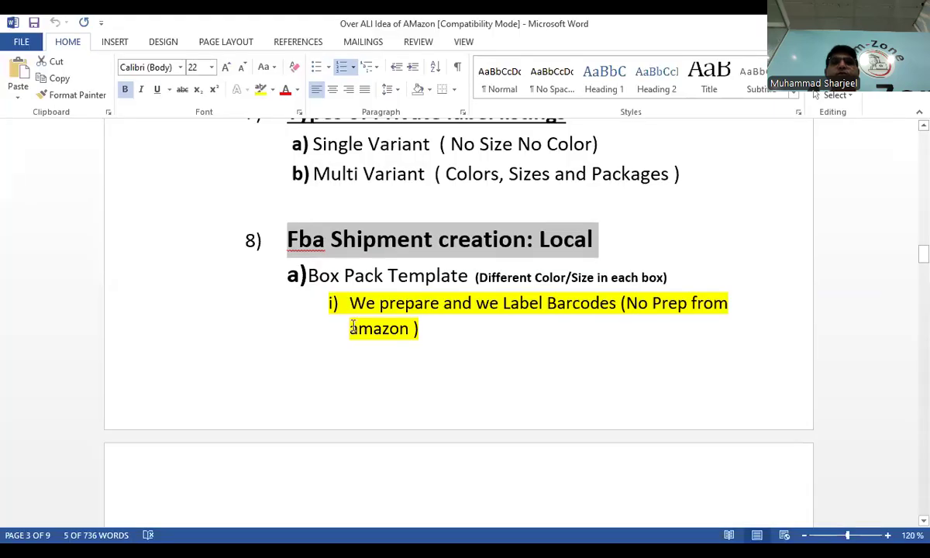
scroll(397, 305, down, 1)
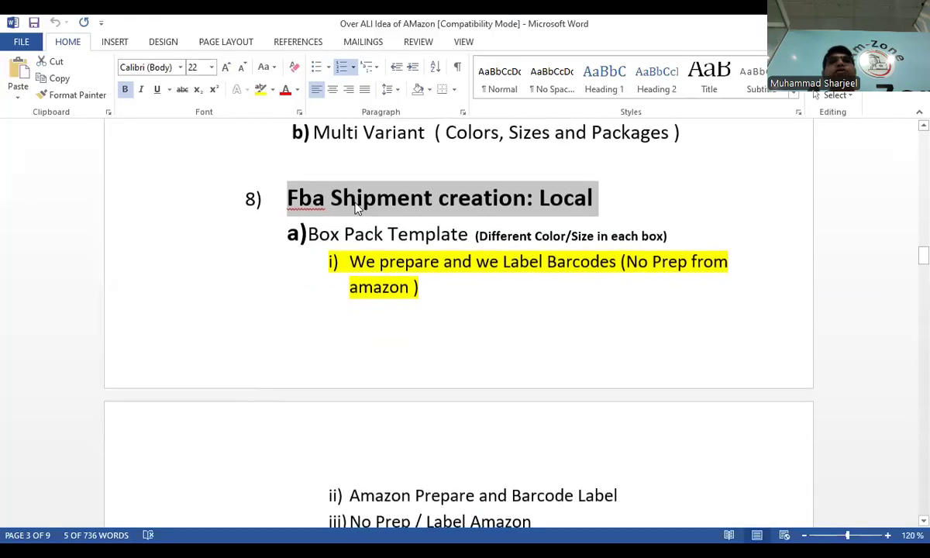
drag(612, 194, 552, 196)
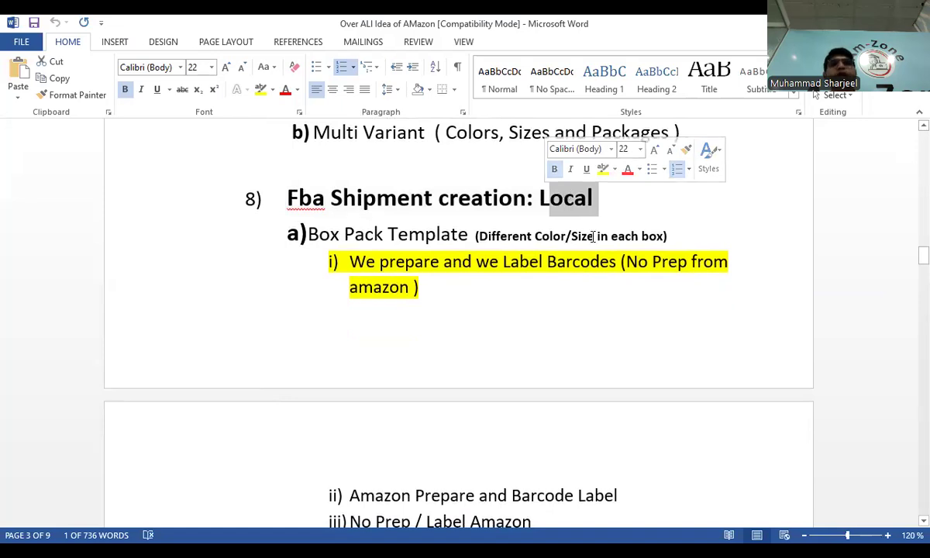
drag(307, 234, 428, 239)
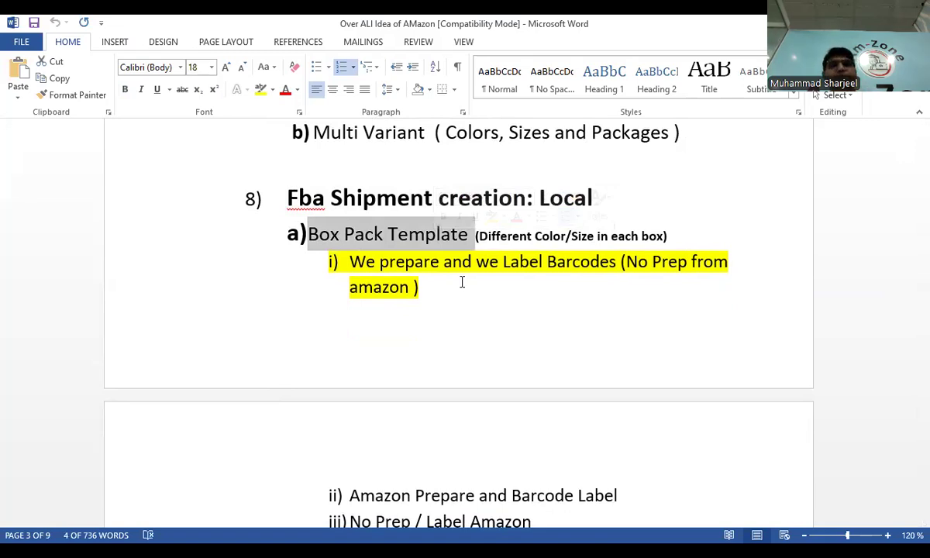
scroll(473, 300, down, 1)
scroll(471, 312, down, 2)
scroll(470, 313, up, 1)
scroll(471, 313, down, 2)
scroll(538, 316, down, 2)
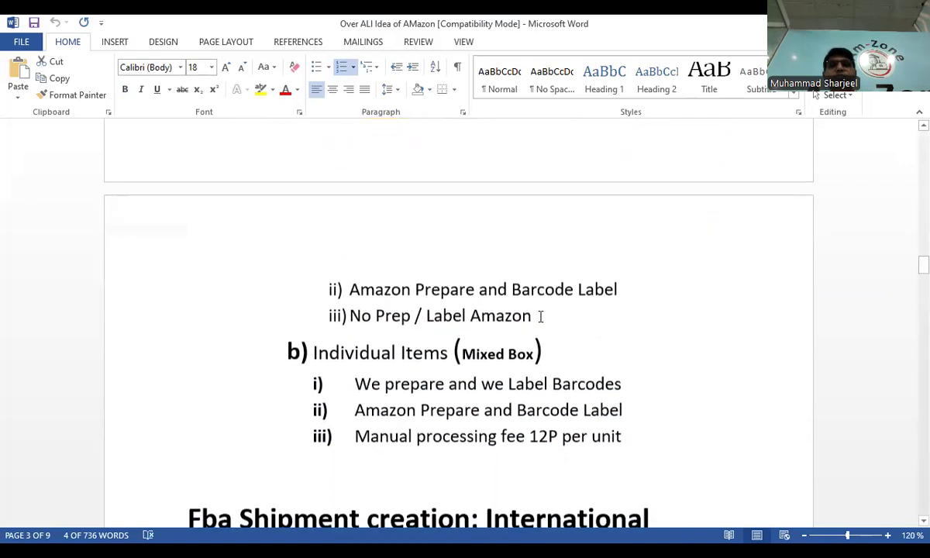
scroll(536, 314, up, 1)
scroll(497, 308, down, 1)
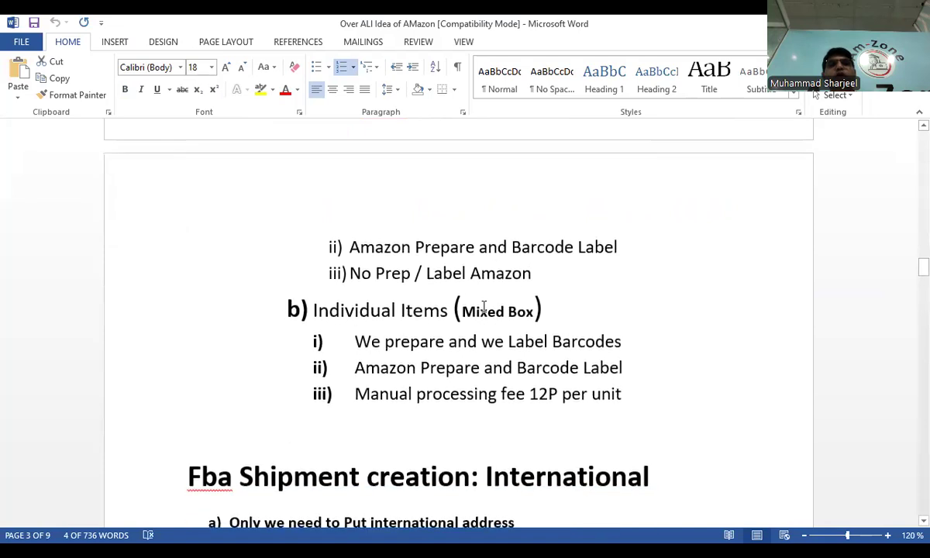
Step: Examine the international FBA shipment creation section, including its box pack template and individual items options
scroll(524, 333, down, 3)
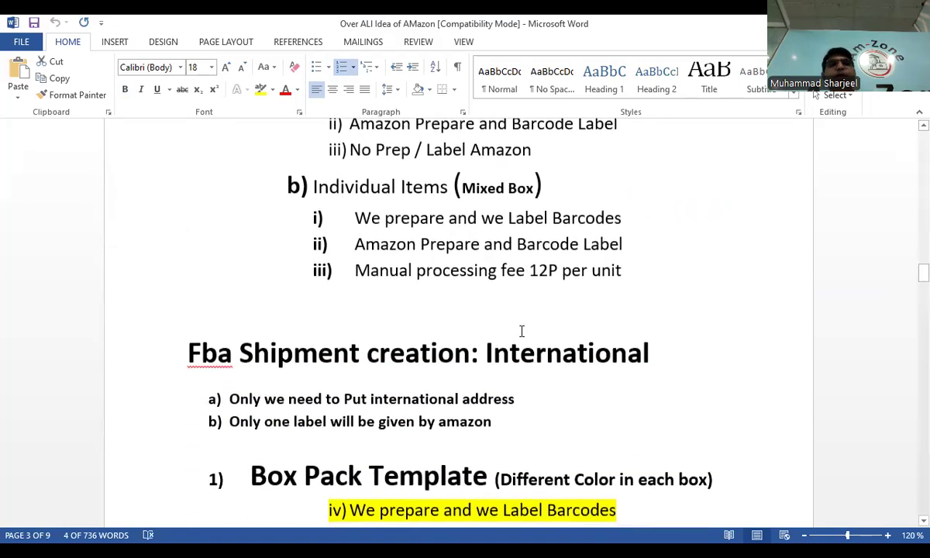
scroll(256, 341, down, 2)
drag(188, 271, 601, 296)
scroll(569, 326, down, 4)
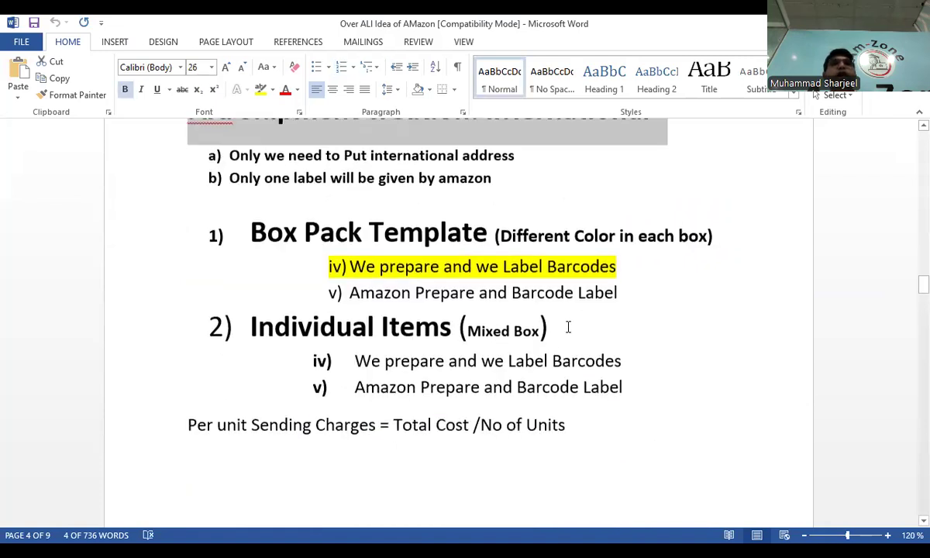
Step: Review the outline back from local FBA shipment creation through the private label listing types to the ways of private label listings
scroll(567, 326, up, 7)
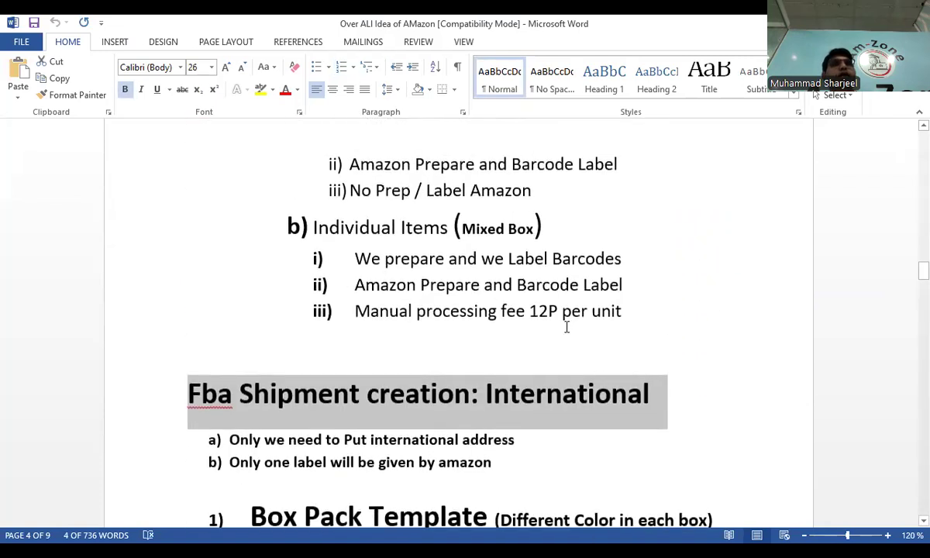
scroll(567, 326, up, 7)
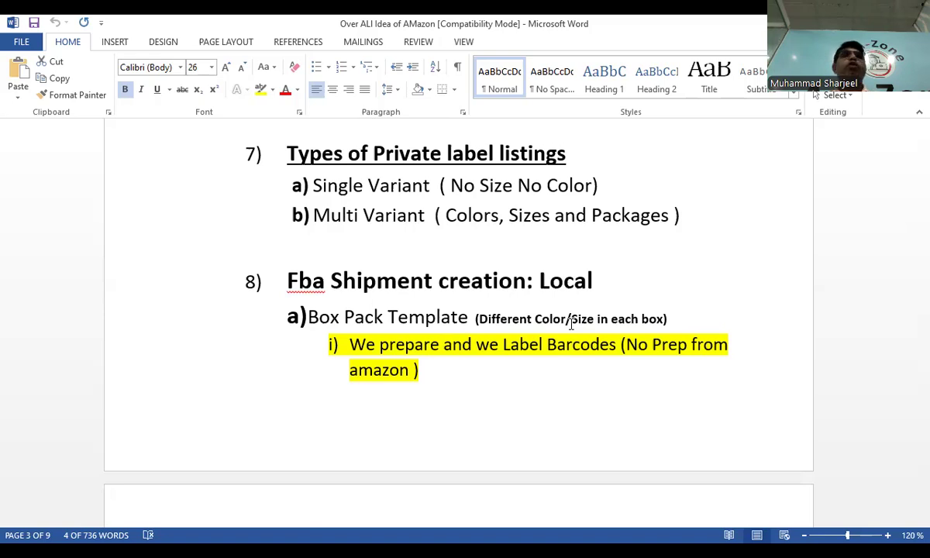
scroll(466, 316, up, 3)
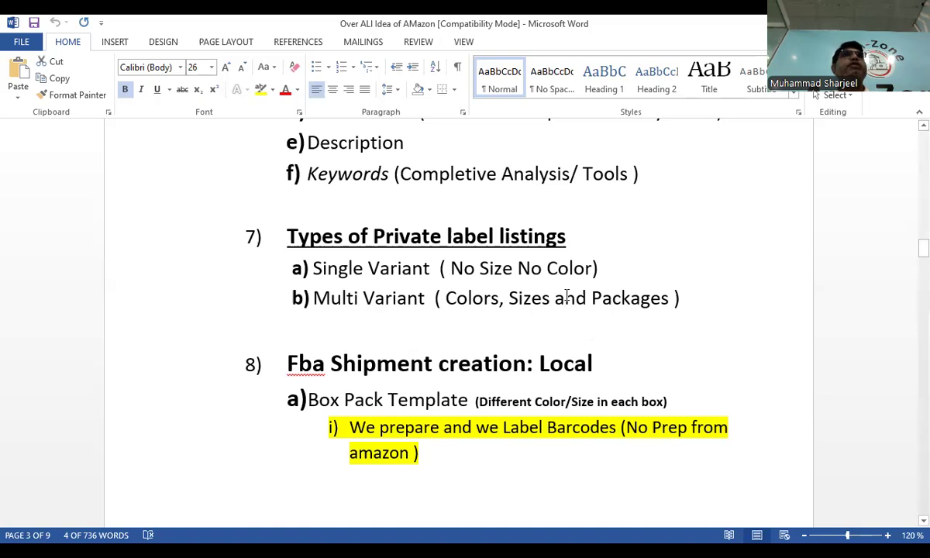
scroll(724, 322, down, 4)
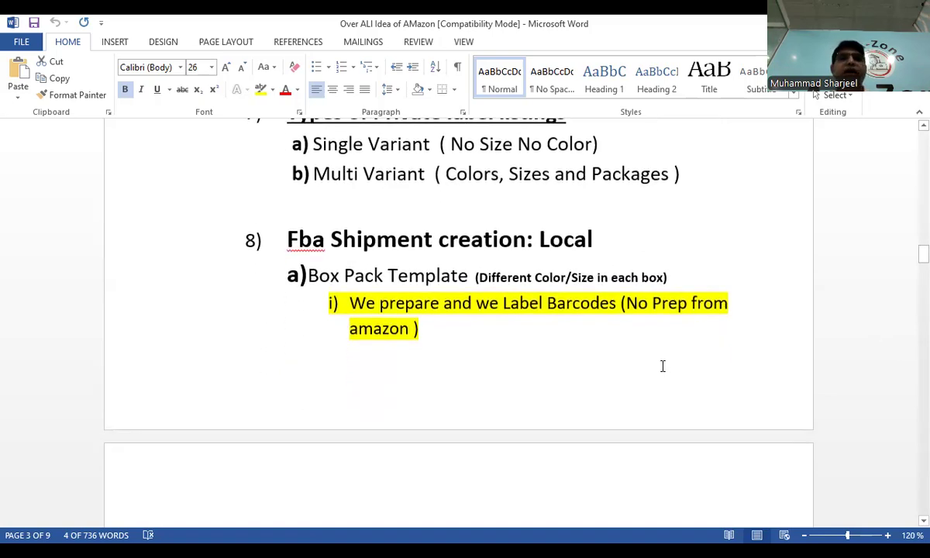
scroll(663, 366, up, 3)
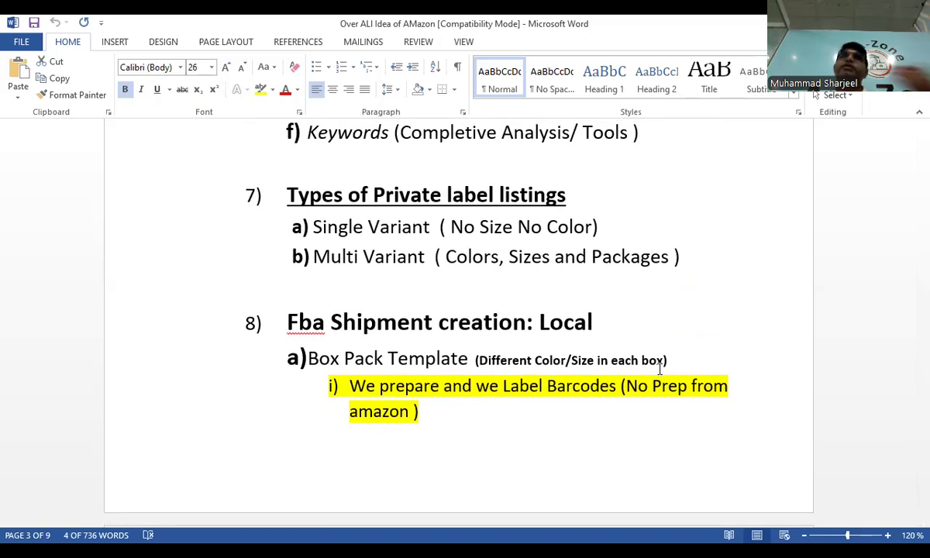
scroll(678, 363, up, 5)
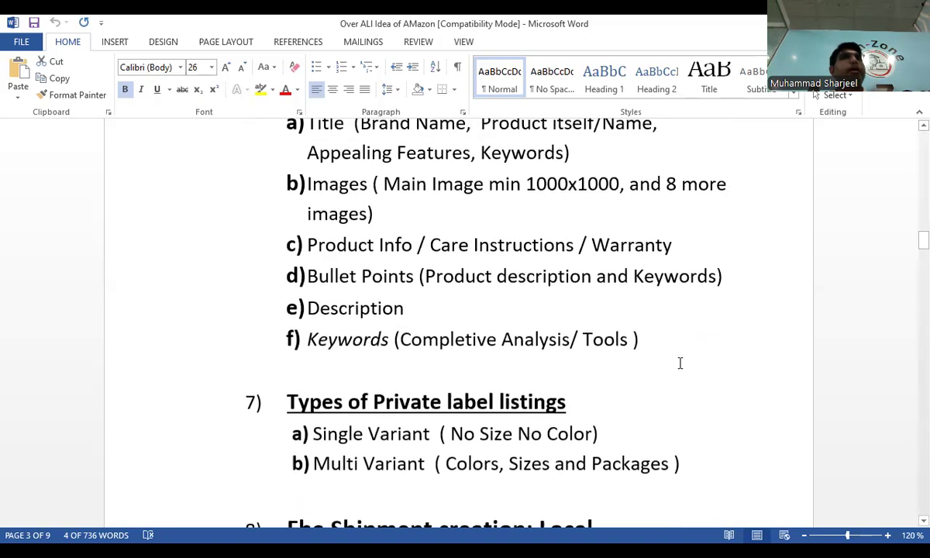
scroll(680, 363, up, 12)
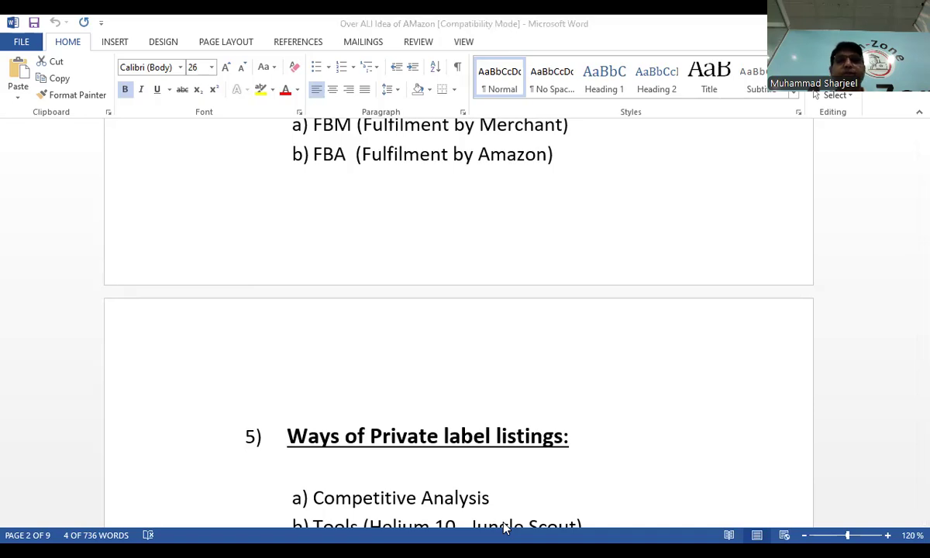
Step: Return to the Send to Amazon workflow in the browser and view the start of Step 2 - Confirm shipping
key(alt+Tab)
scroll(520, 363, up, 1)
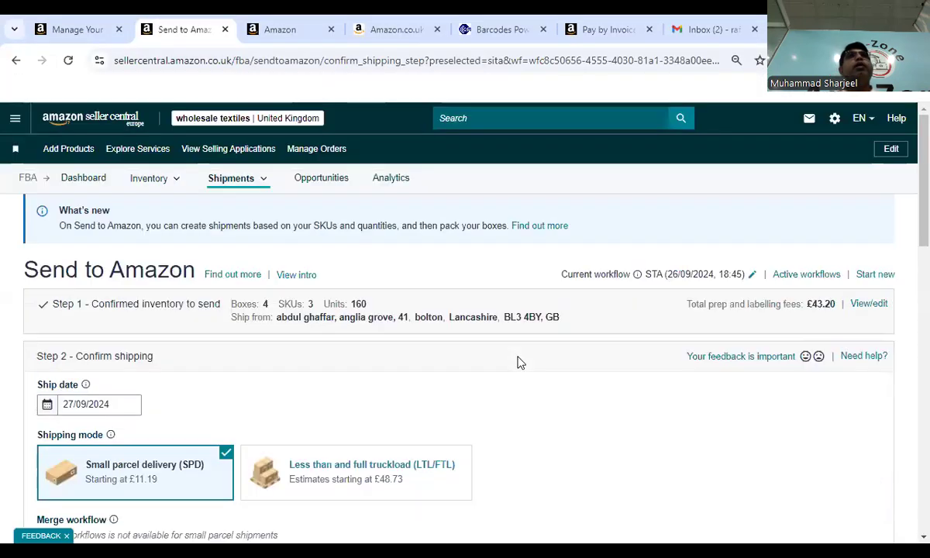